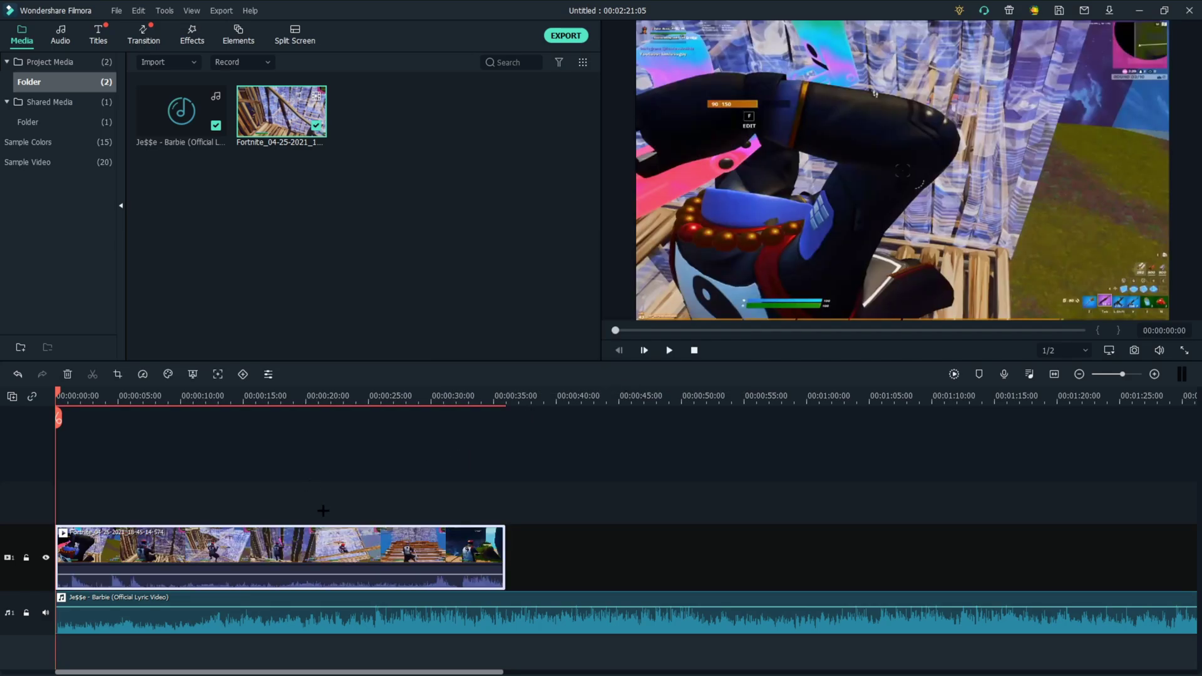
# Scrub and play the Barbie song to pinpoint the beat drop at 00:00:25:15, then select the gameplay clip
pyautogui.moveTo(56, 385); pyautogui.dragTo(634, 485)
pyautogui.click(781, 617)
pyautogui.press('space')
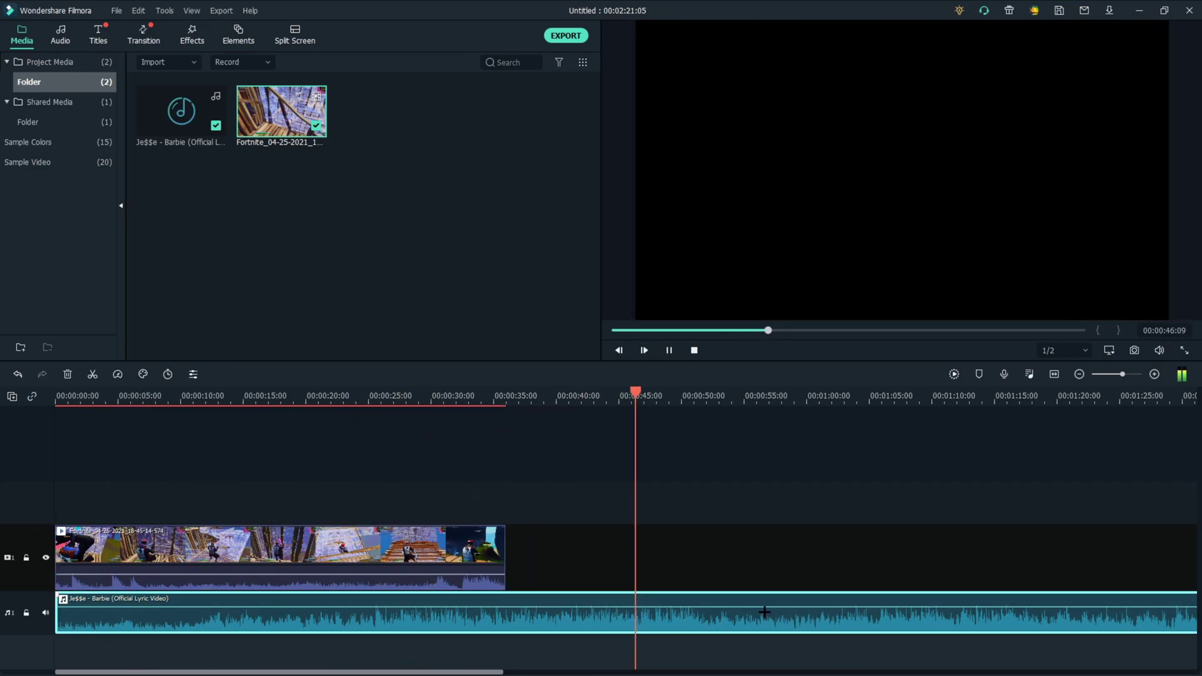
pyautogui.press('space')
pyautogui.moveTo(644, 392); pyautogui.dragTo(367, 428)
pyautogui.press('space')
pyautogui.press('space')
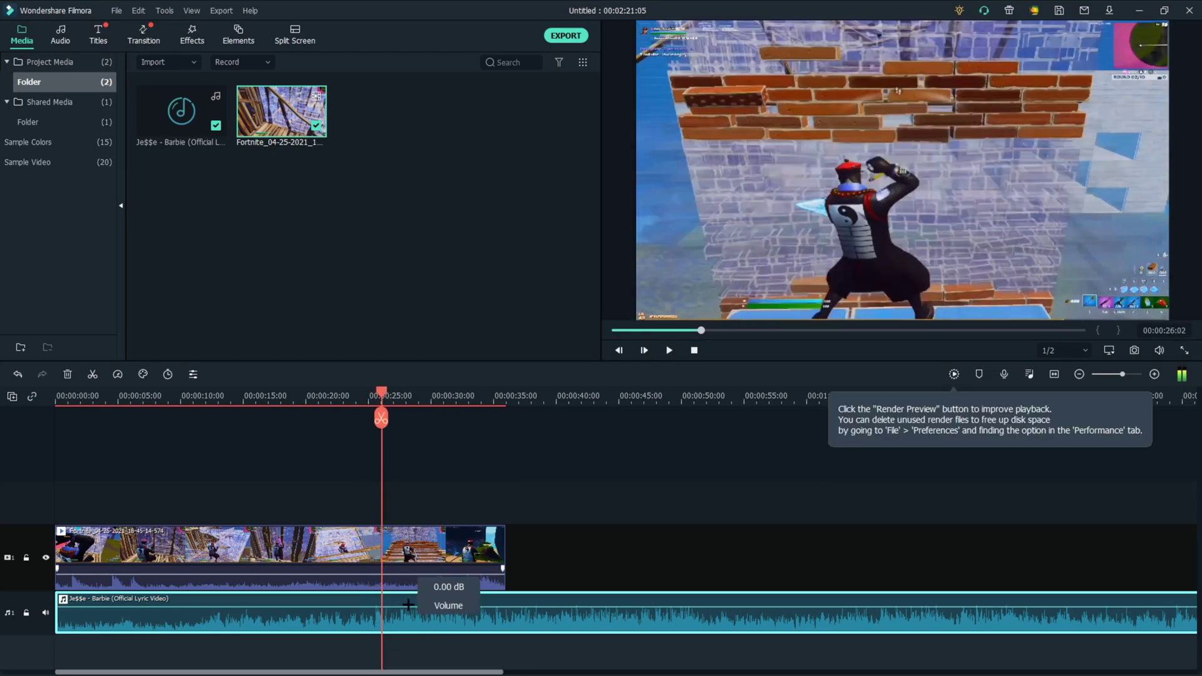
pyautogui.moveTo(381, 419); pyautogui.dragTo(376, 418)
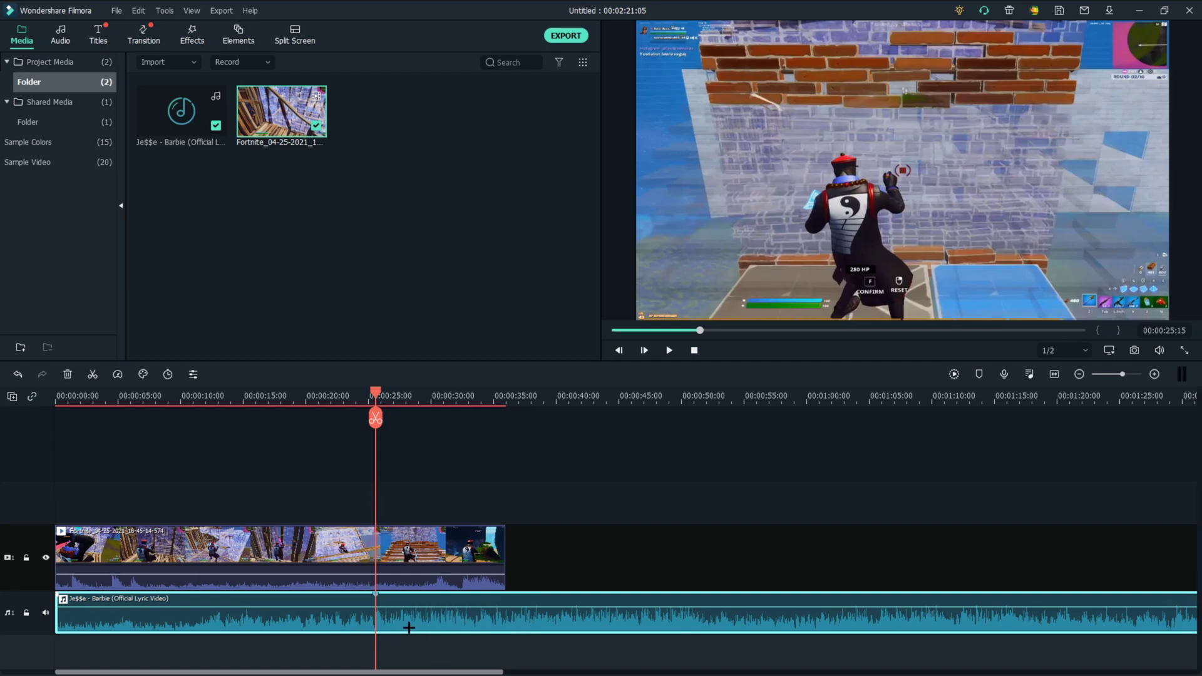
pyautogui.click(402, 538)
pyautogui.moveTo(375, 392); pyautogui.dragTo(438, 391)
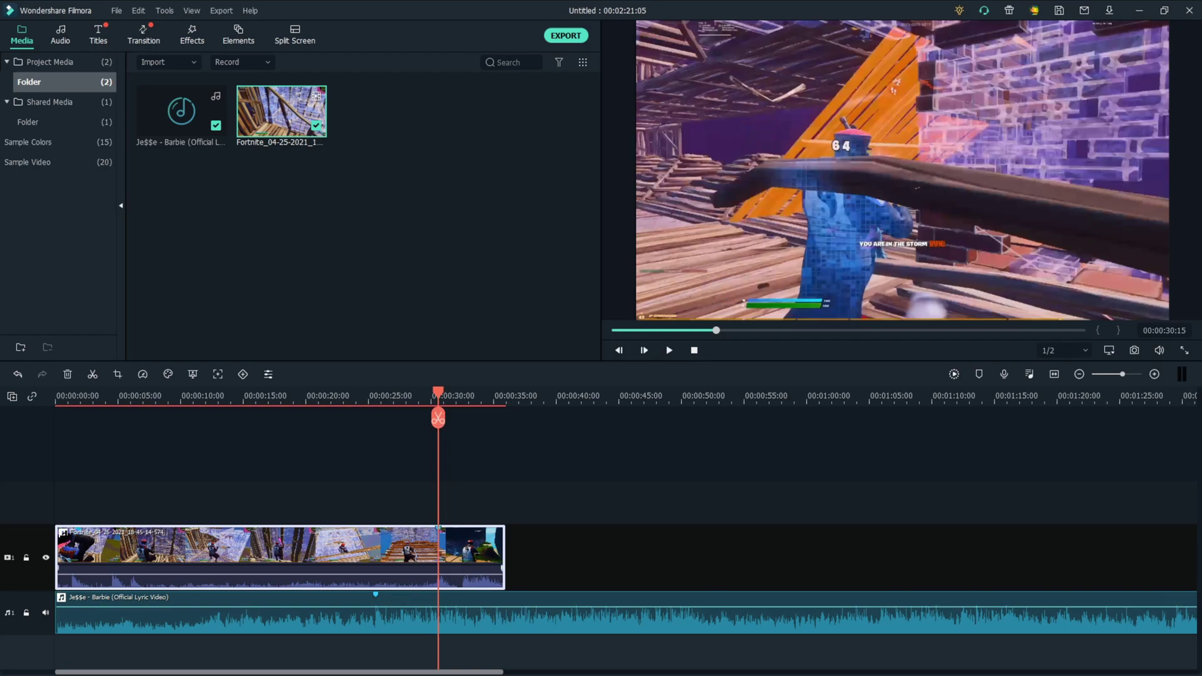
# Trim the Fortnite clip to end near 00:00:30:15 and lower its game audio to -4.88 dB
pyautogui.moveTo(51, 533); pyautogui.dragTo(112, 537)
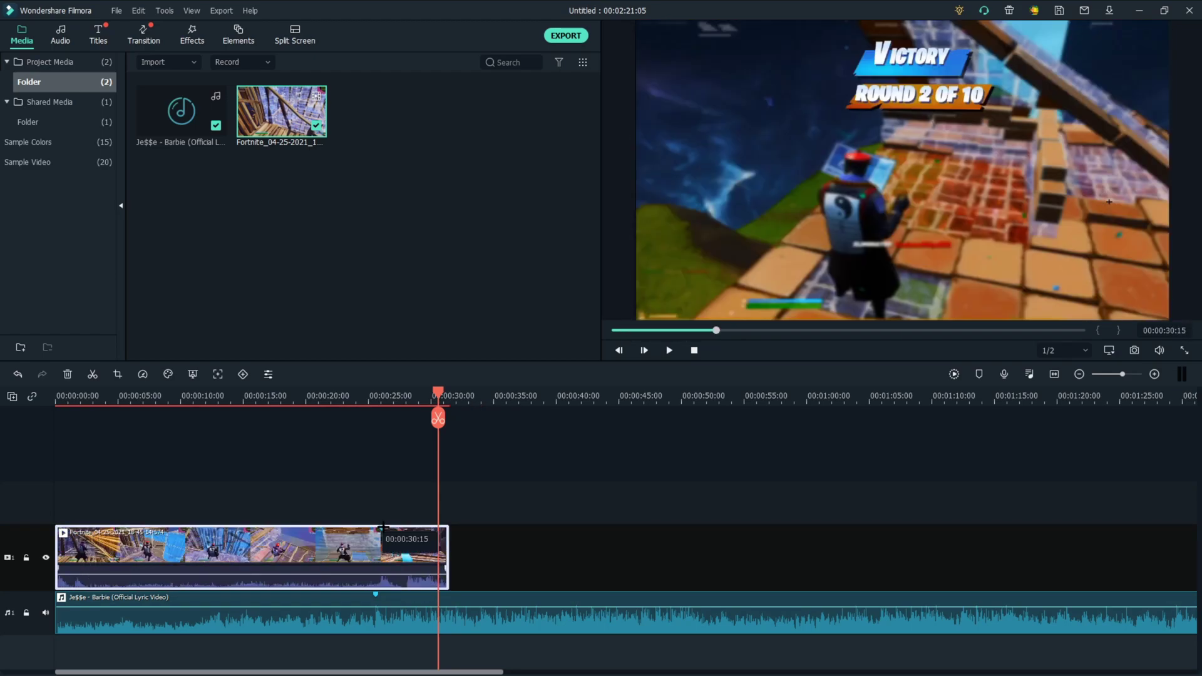
pyautogui.moveTo(440, 394); pyautogui.dragTo(351, 417)
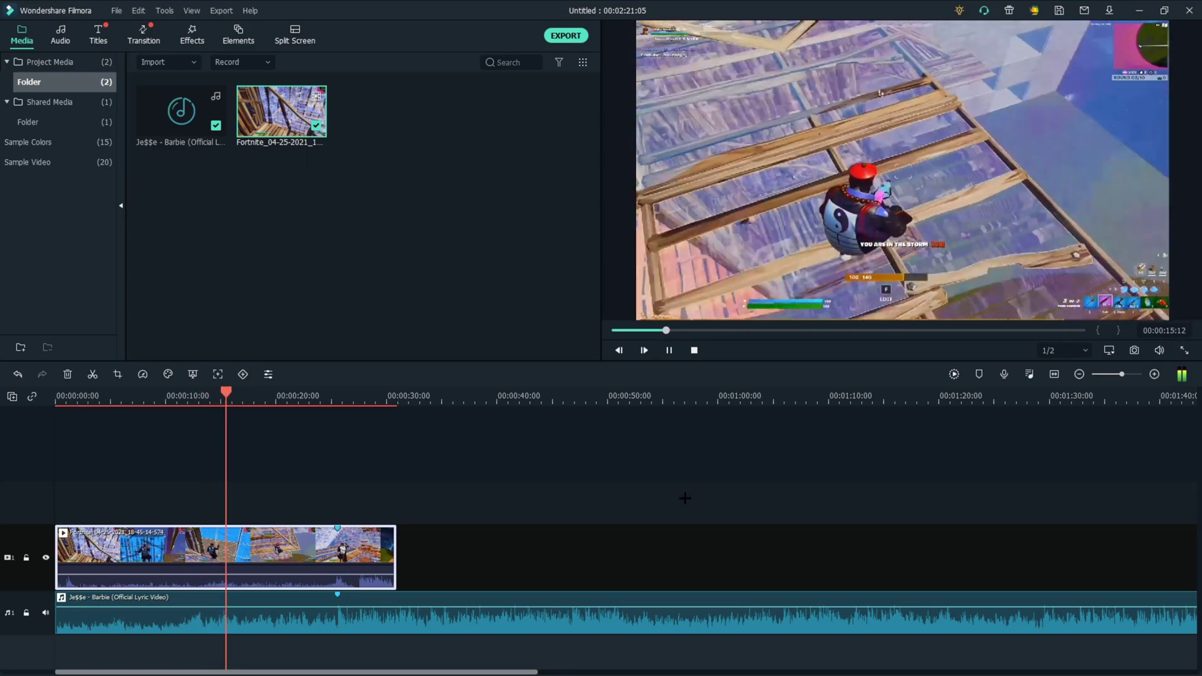
pyautogui.moveTo(252, 581); pyautogui.dragTo(260, 577)
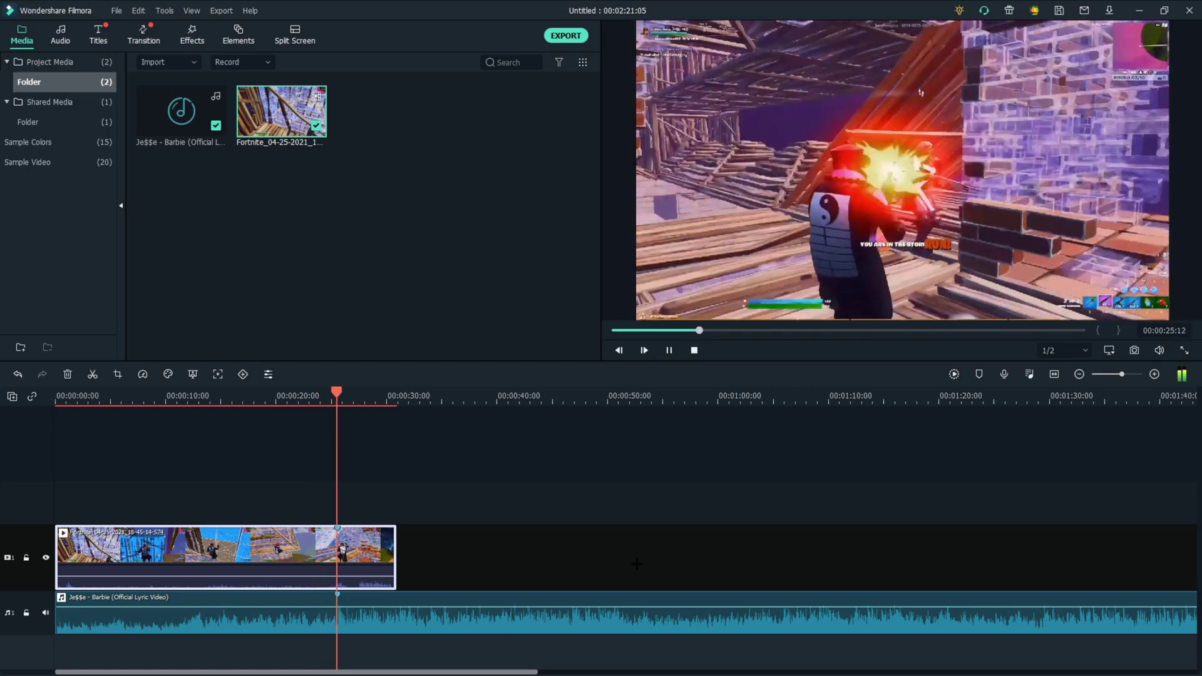
pyautogui.press('space')
pyautogui.moveTo(351, 390); pyautogui.dragTo(336, 386)
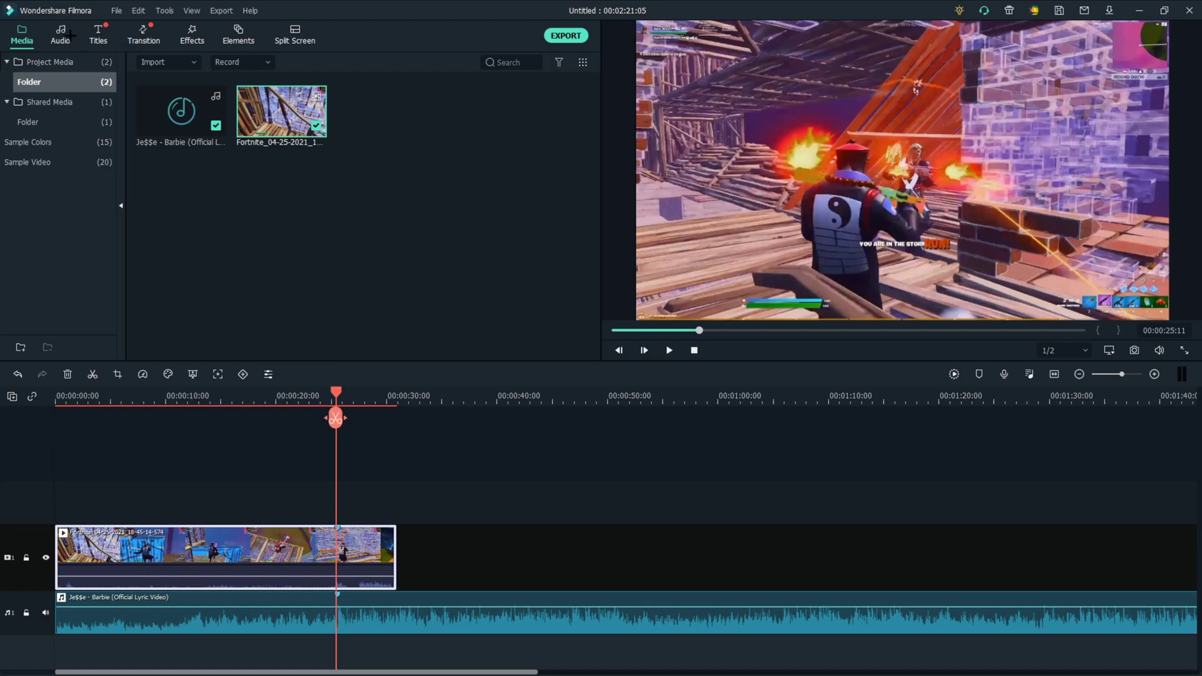
# Import 'shotguns sfx 2' from Downloads and drop it on a second audio track at the 25-second beat
pyautogui.click(154, 63)
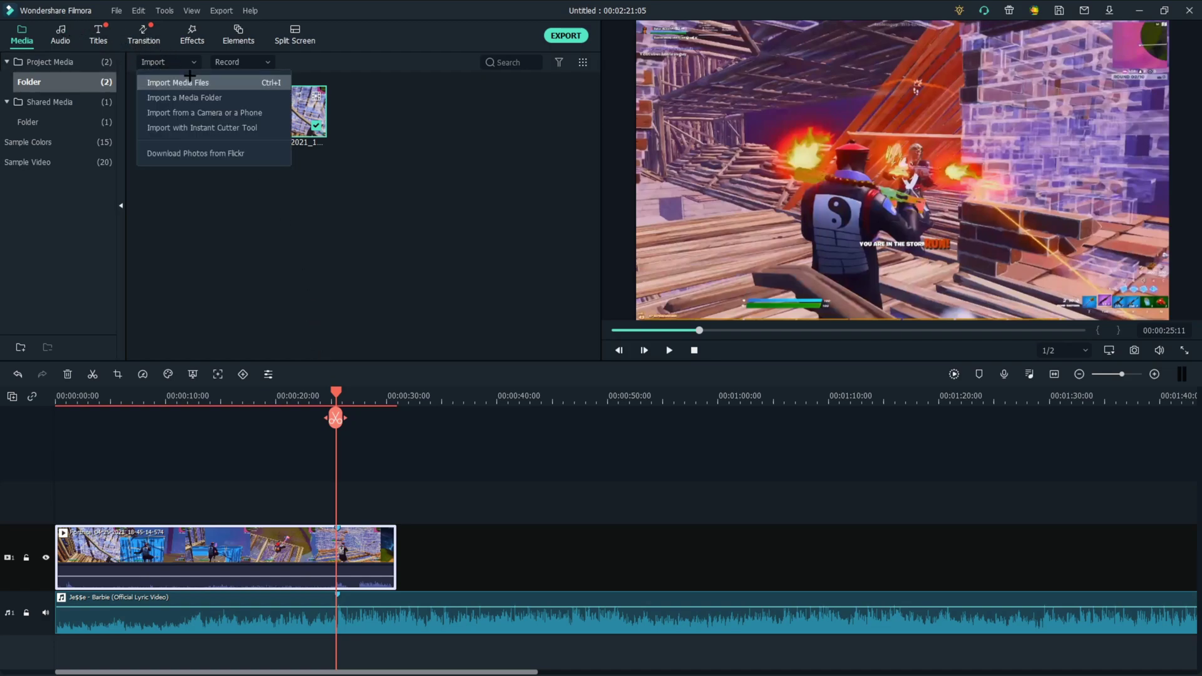
pyautogui.click(197, 81)
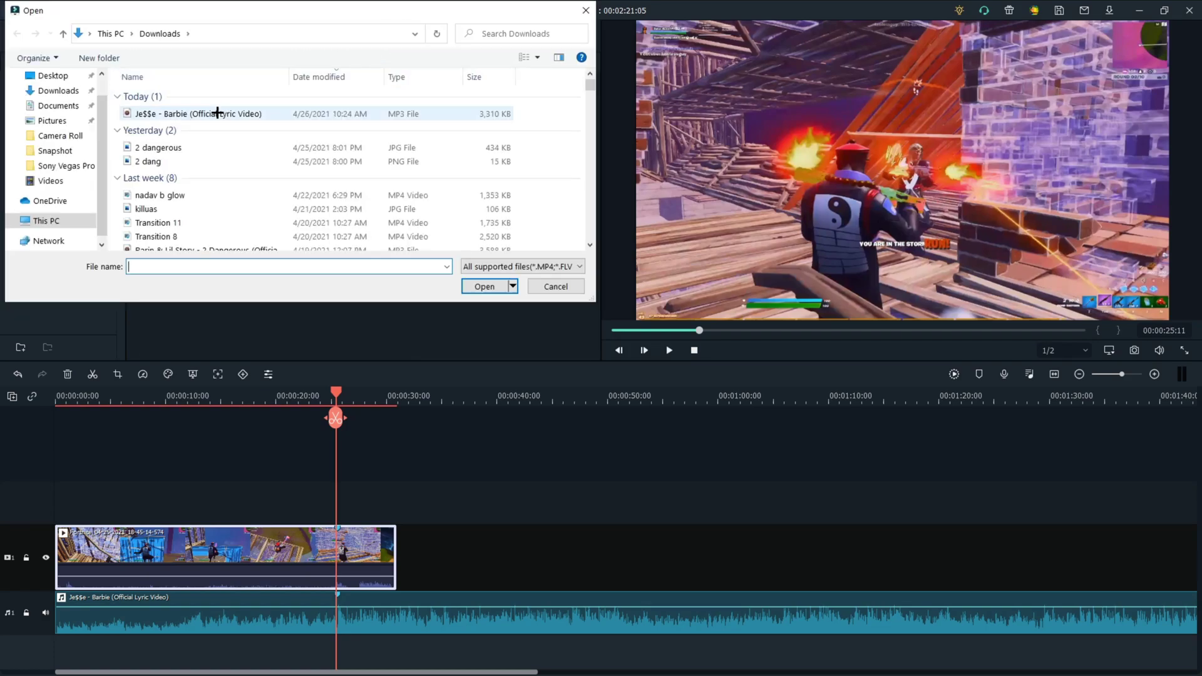
pyautogui.scroll(-3, 216, 227)
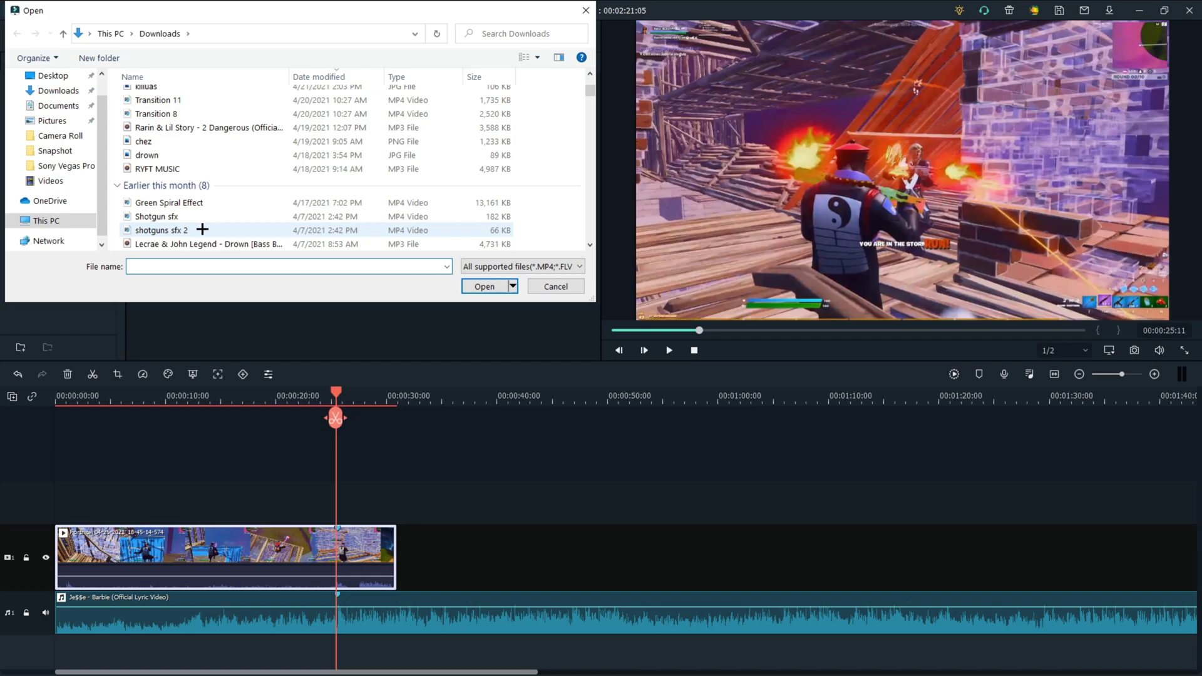
pyautogui.doubleClick(201, 229)
pyautogui.moveTo(404, 107); pyautogui.dragTo(335, 648)
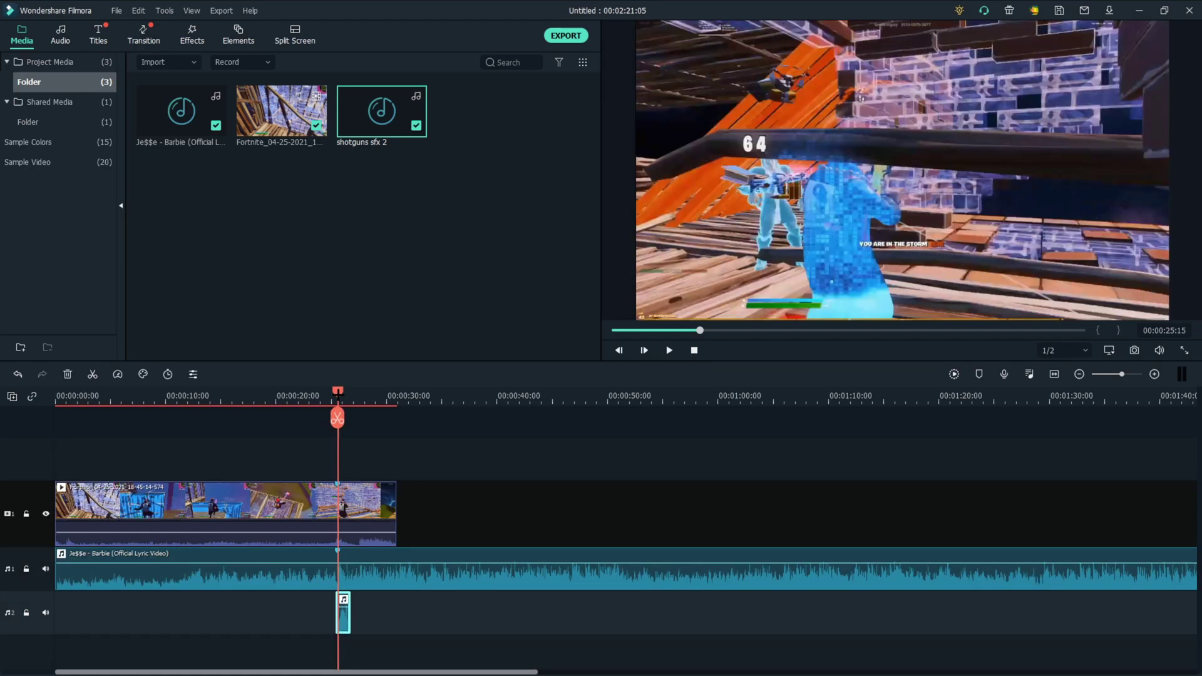
pyautogui.scroll(5, 474, 622)
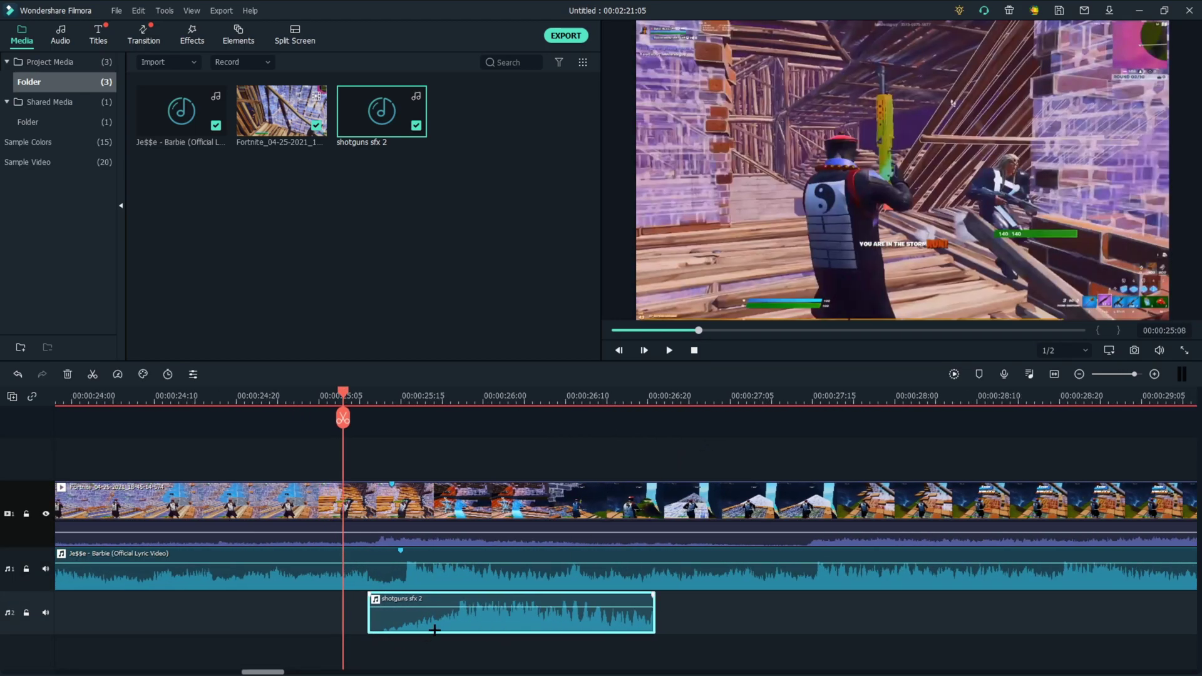
# Nudge the shotguns sfx 2 clip back and forth, replaying until its blast hits the 25-second beat
pyautogui.moveTo(441, 627); pyautogui.dragTo(416, 631)
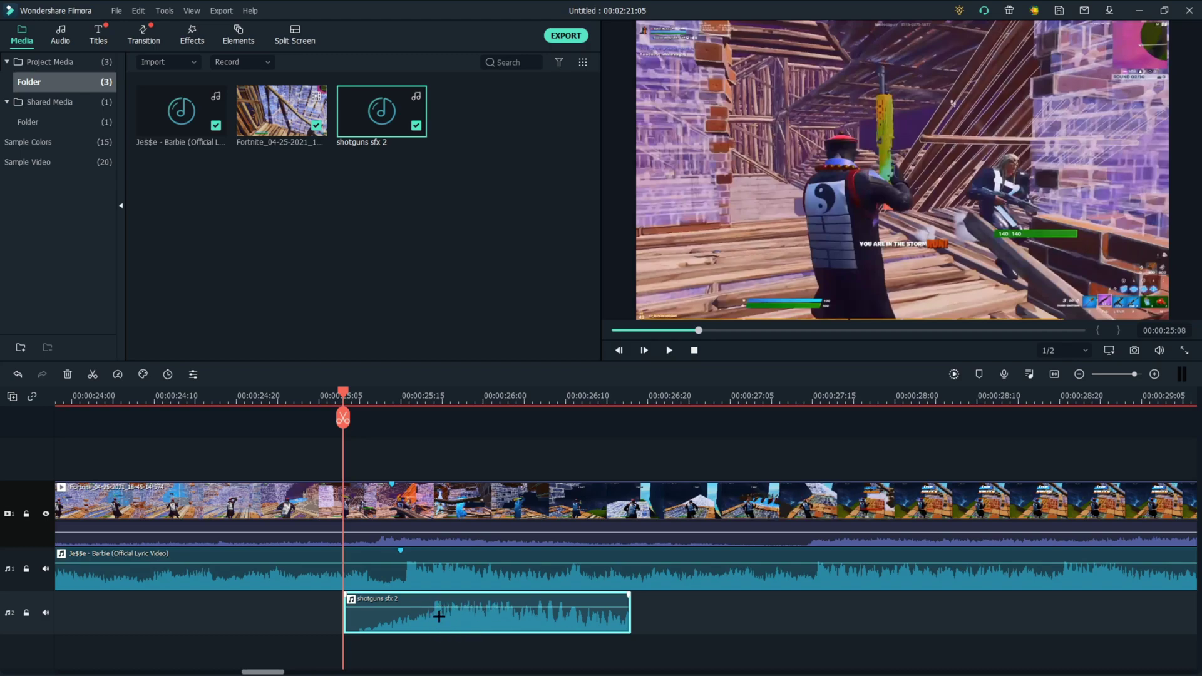
pyautogui.moveTo(442, 615); pyautogui.dragTo(409, 615)
pyautogui.moveTo(343, 391); pyautogui.dragTo(196, 393)
pyautogui.press('space')
pyautogui.moveTo(358, 622); pyautogui.dragTo(401, 618)
pyautogui.moveTo(539, 393); pyautogui.dragTo(269, 416)
pyautogui.press('space')
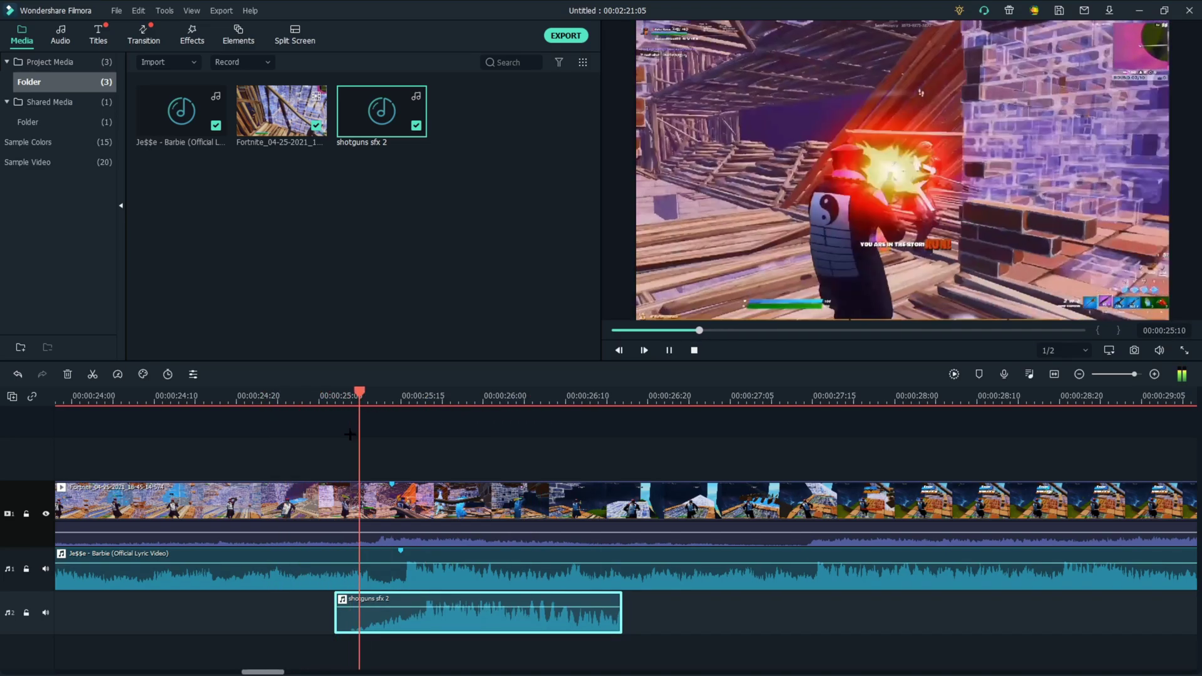
pyautogui.press('space')
pyautogui.moveTo(420, 628); pyautogui.dragTo(395, 628)
pyautogui.moveTo(533, 417); pyautogui.dragTo(269, 418)
pyautogui.press('space')
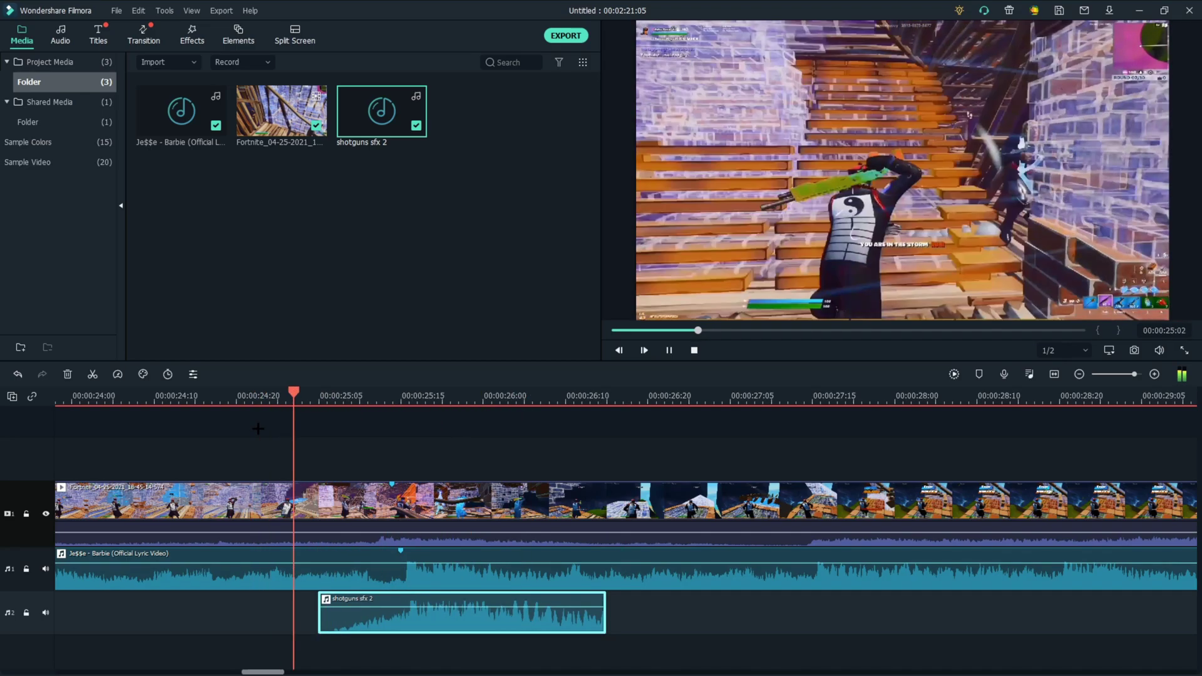
pyautogui.press('space')
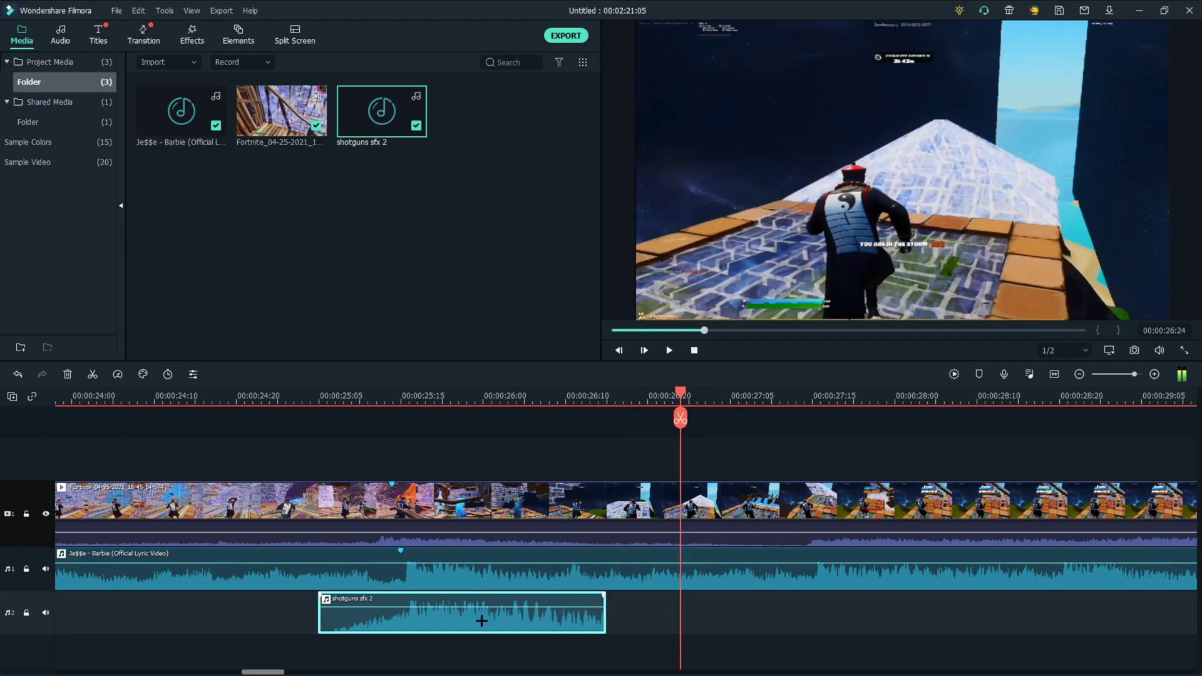
# Trim the quiet start off the shotgun sound and replay the drop to confirm the timing
pyautogui.moveTo(320, 611); pyautogui.dragTo(377, 628)
pyautogui.moveTo(680, 418); pyautogui.dragTo(269, 417)
pyautogui.press('space')
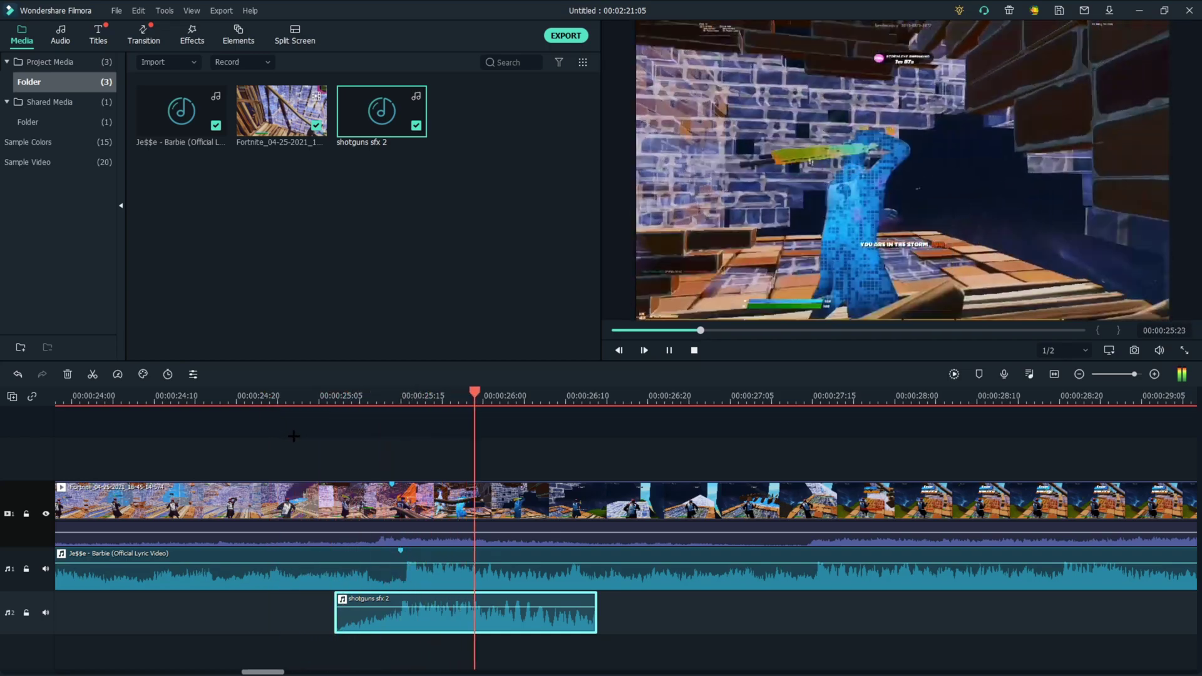
pyautogui.press('space')
pyautogui.moveTo(748, 397); pyautogui.dragTo(427, 394)
pyautogui.press('space')
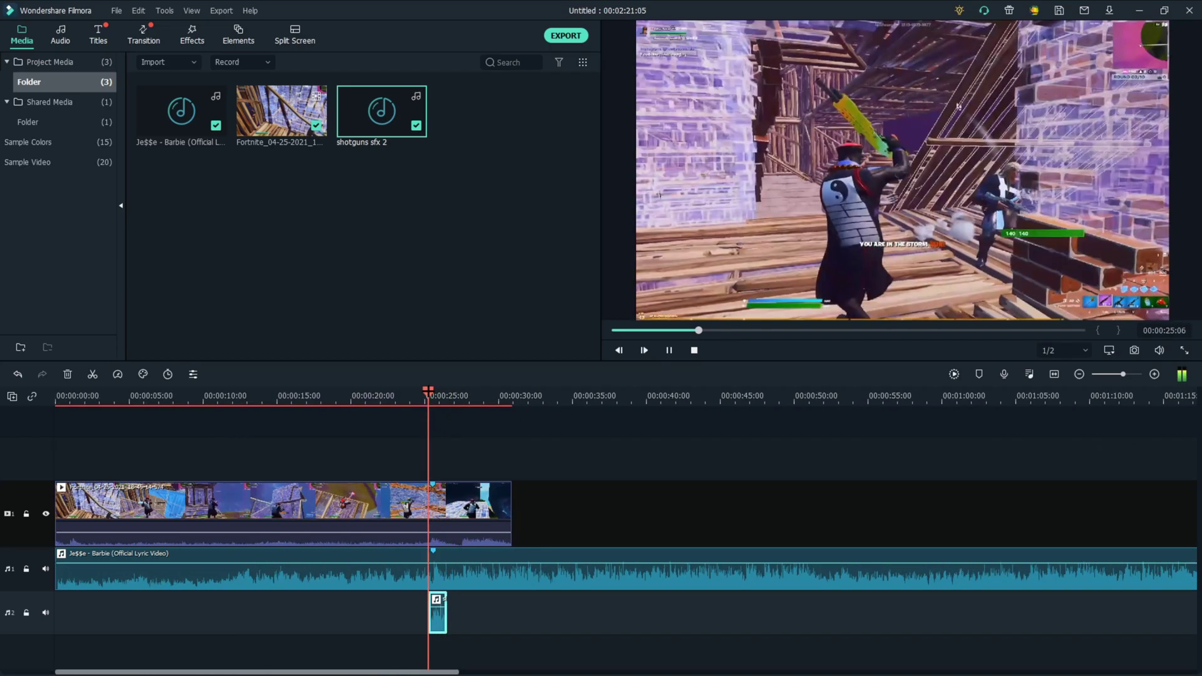
pyautogui.press('space')
pyautogui.moveTo(646, 397); pyautogui.dragTo(620, 397)
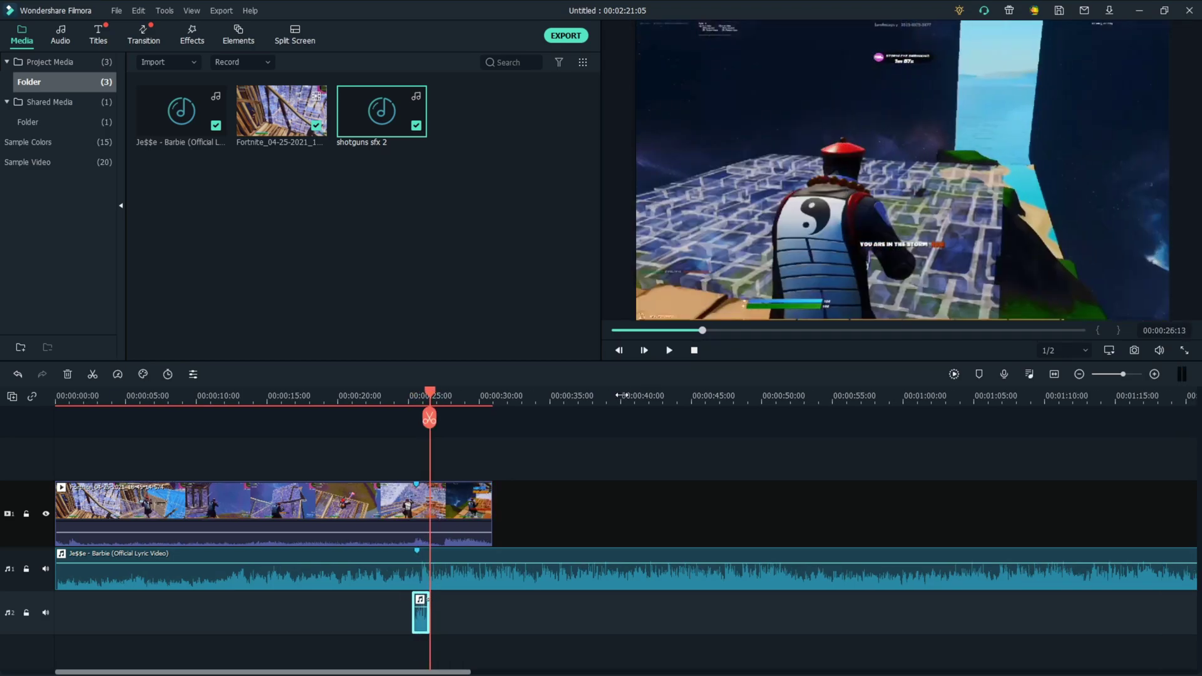
# Place a Blue sample colour clip on the track above the gameplay at the drop
pyautogui.click(62, 36)
pyautogui.click(23, 35)
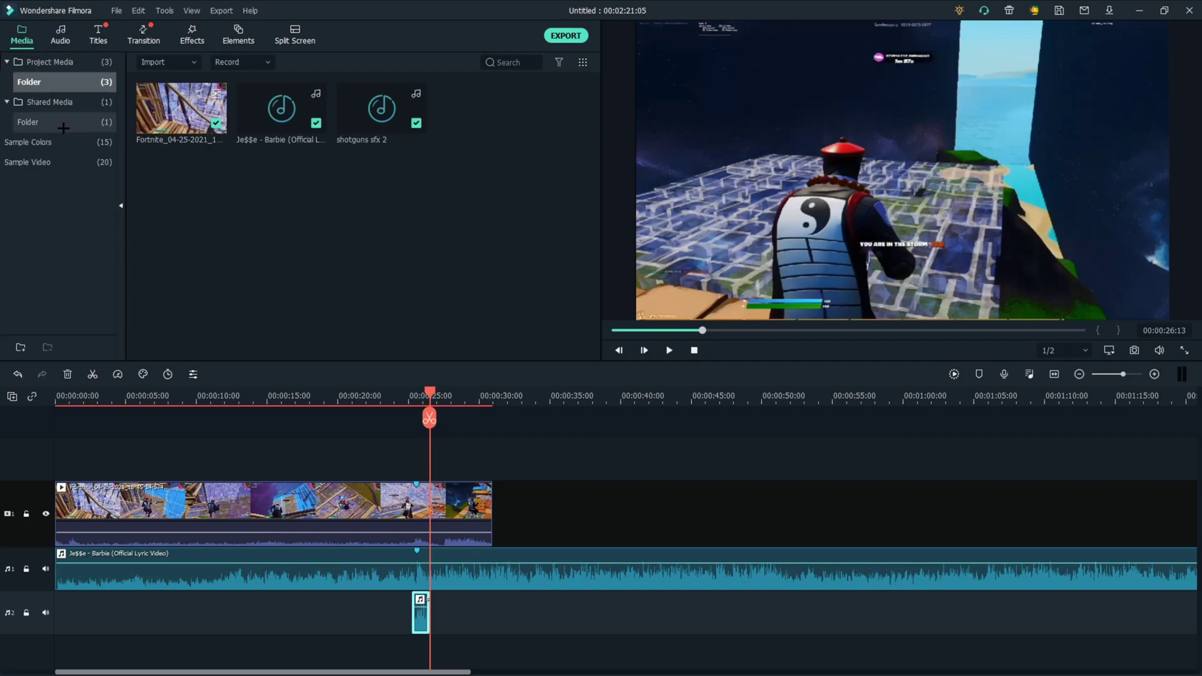
pyautogui.click(32, 142)
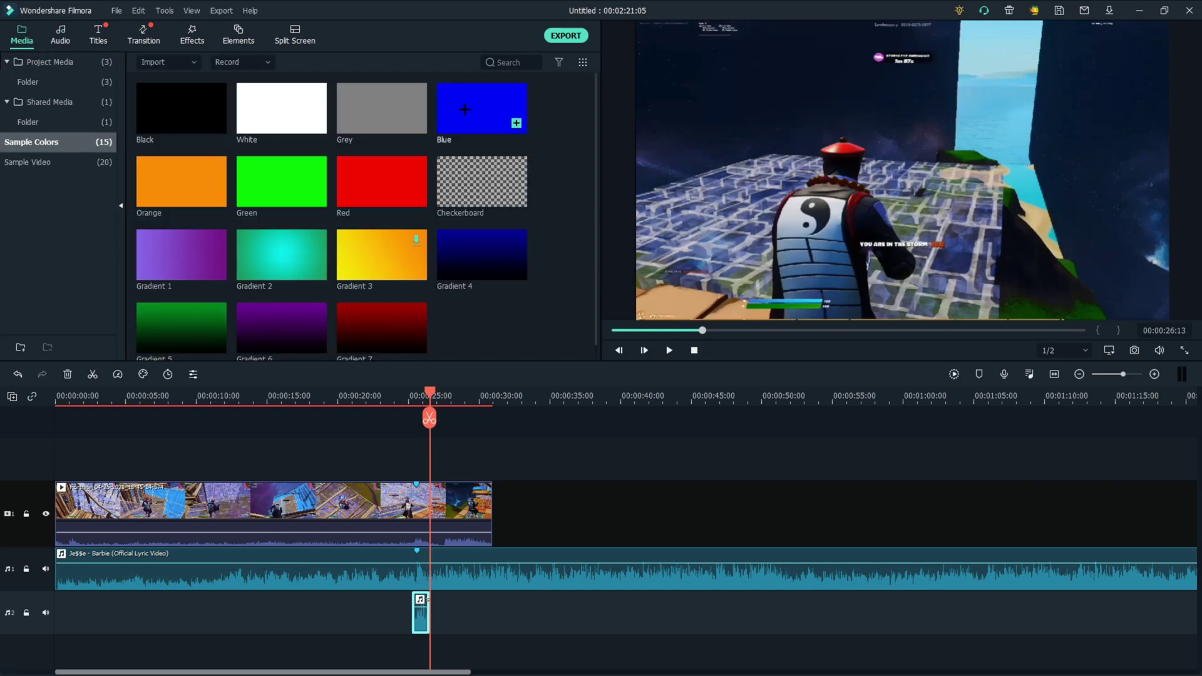
pyautogui.moveTo(467, 126); pyautogui.dragTo(418, 451)
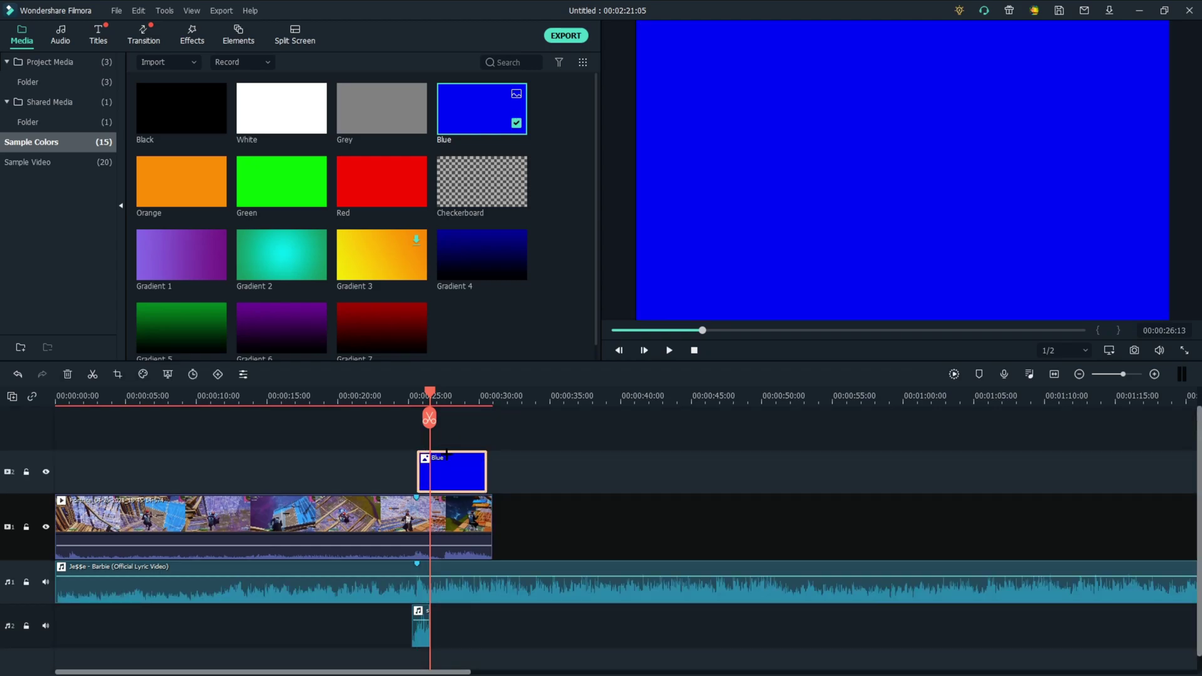
# Lower the Blue clip's compositing opacity to 29.30% so the gameplay shows through
pyautogui.doubleClick(452, 469)
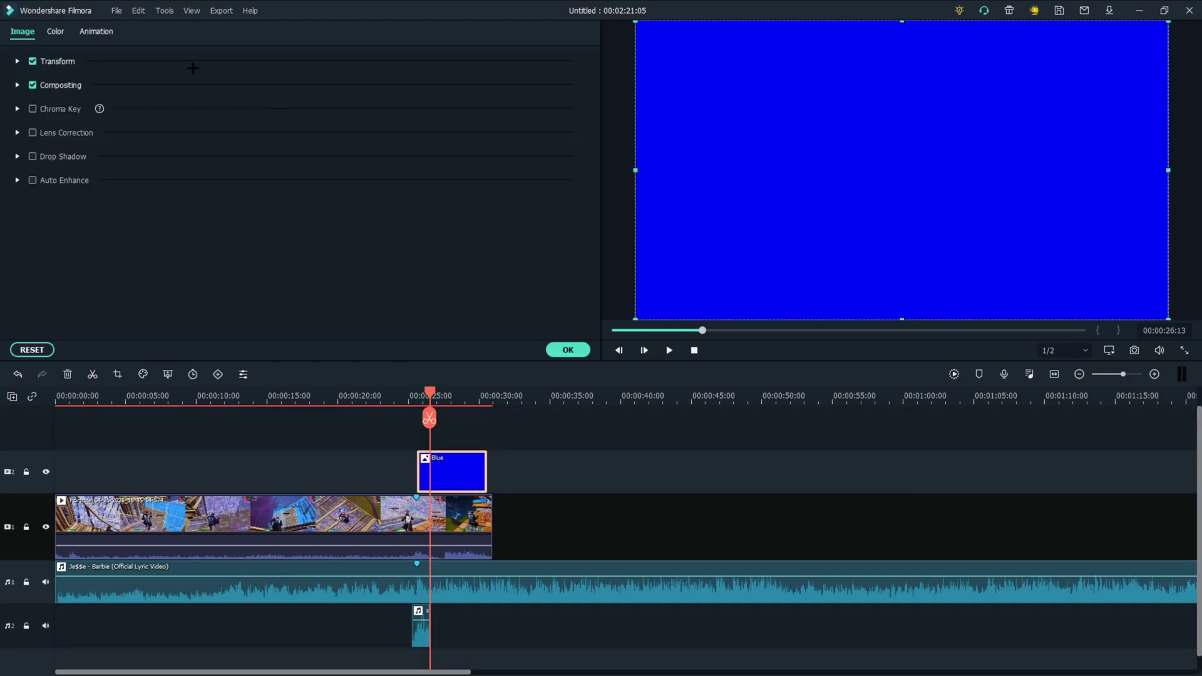
pyautogui.click(16, 84)
pyautogui.moveTo(403, 146); pyautogui.dragTo(283, 143)
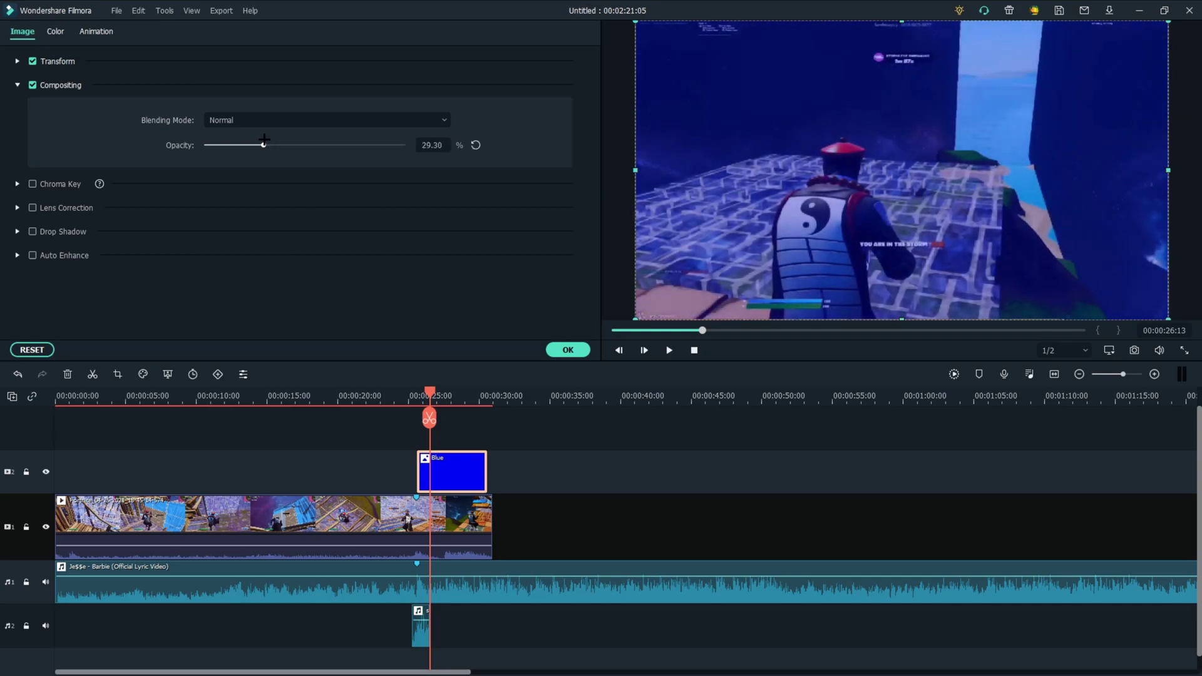
pyautogui.click(568, 349)
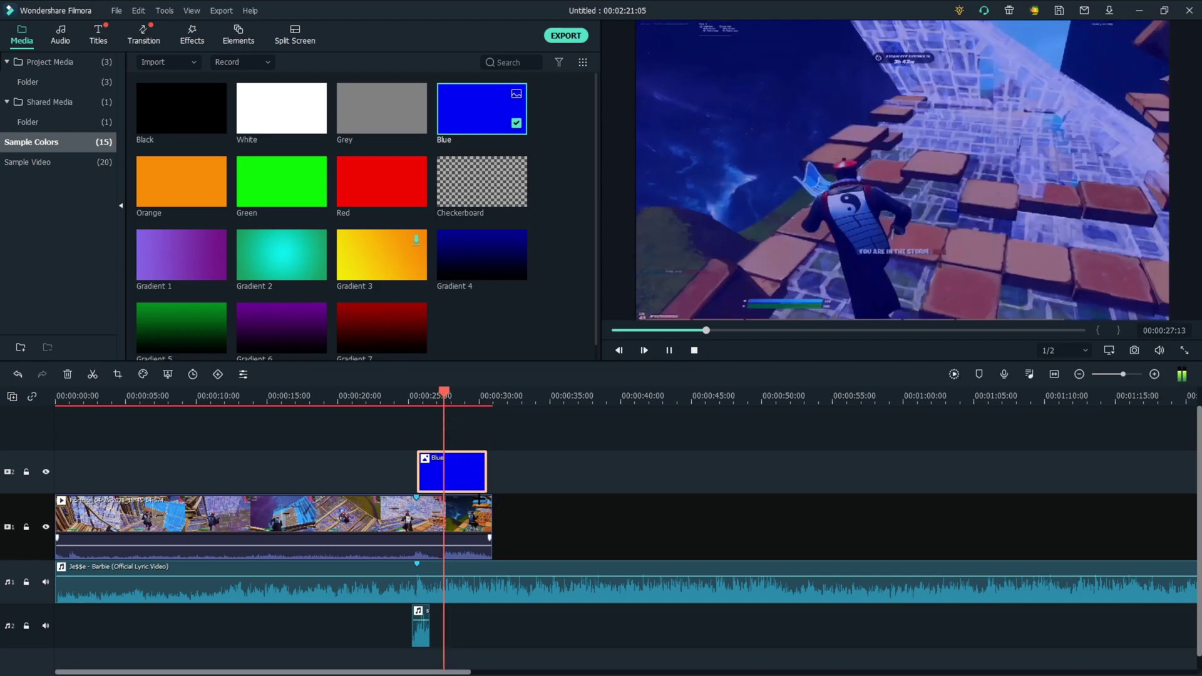
# Preview the drop, then split the gameplay clip at 00:00:25:00
pyautogui.click(483, 527)
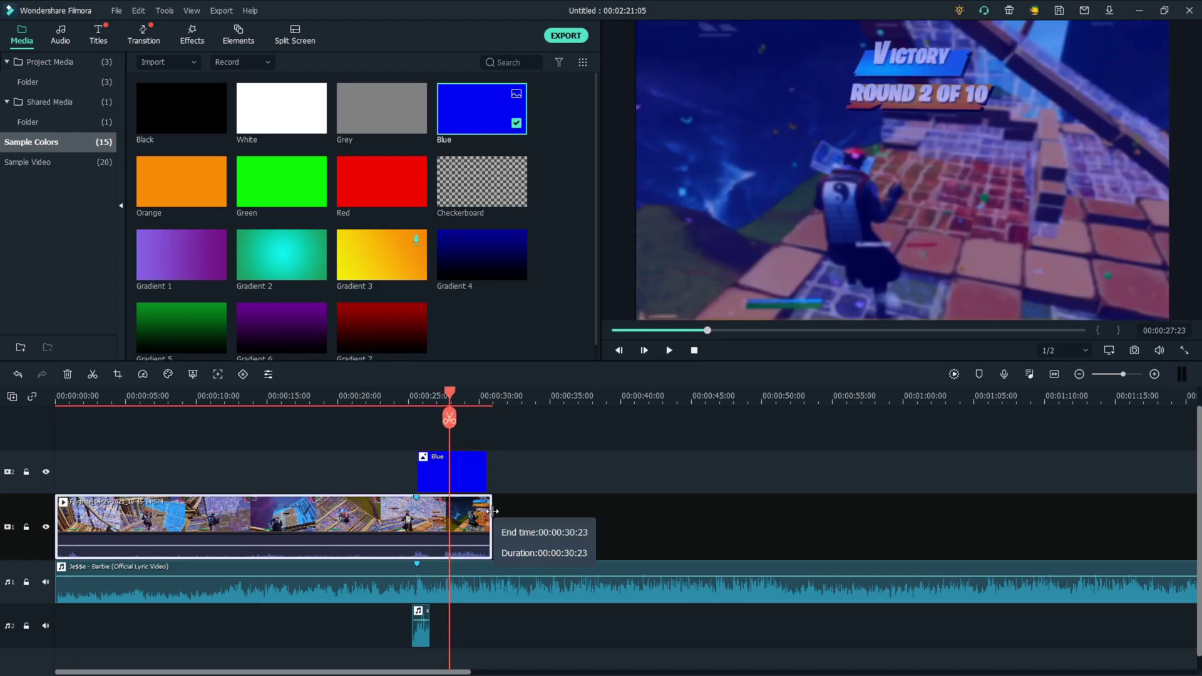
pyautogui.moveTo(450, 391); pyautogui.dragTo(927, 432)
pyautogui.press('space')
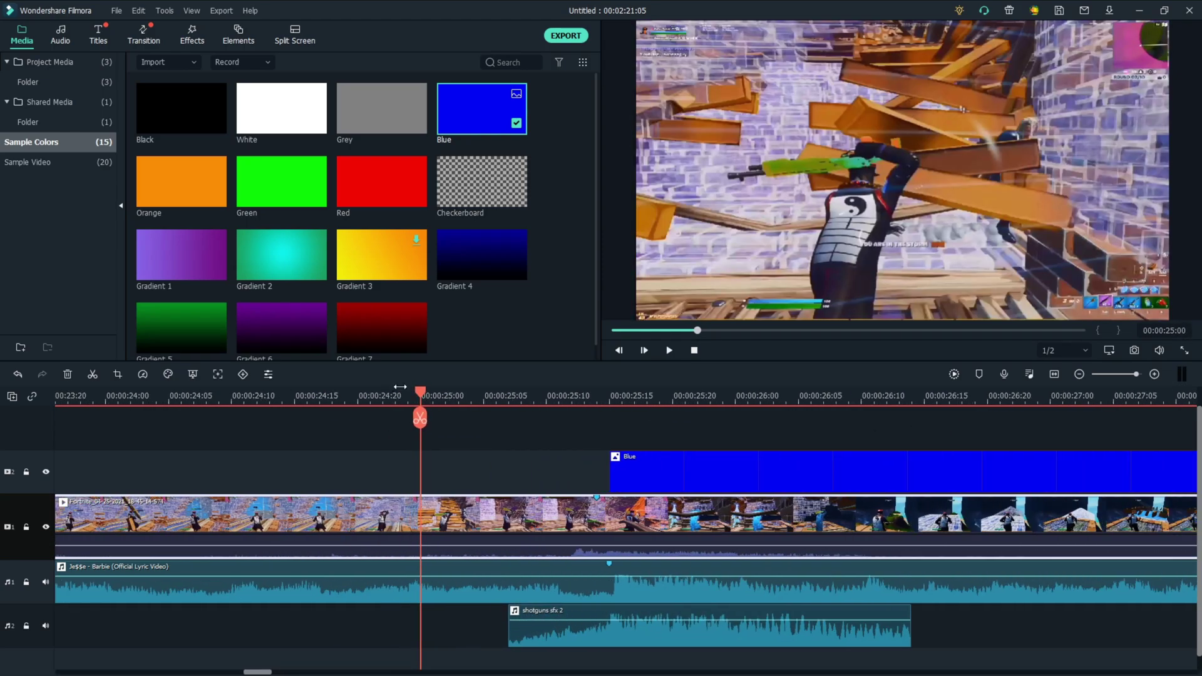
pyautogui.moveTo(421, 389); pyautogui.dragTo(414, 388)
pyautogui.click(424, 389)
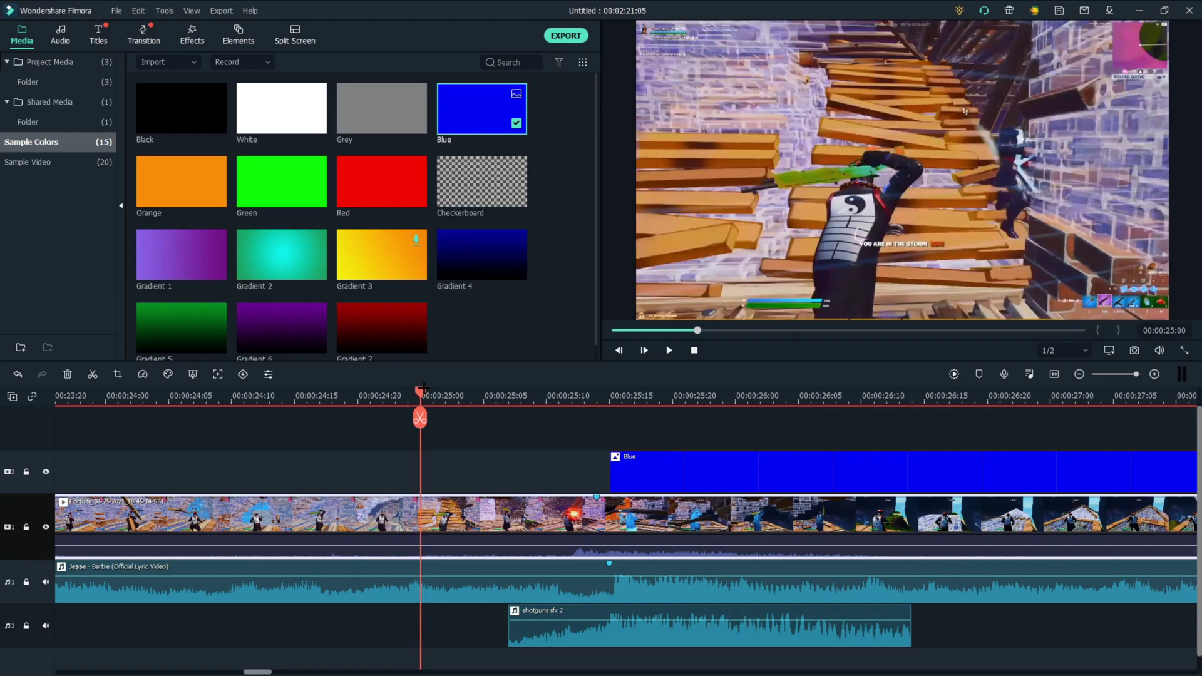
pyautogui.click(419, 418)
# Split the gameplay clip again at about 00:00:25:08, leaving a short separate piece
pyautogui.moveTo(421, 392); pyautogui.dragTo(545, 396)
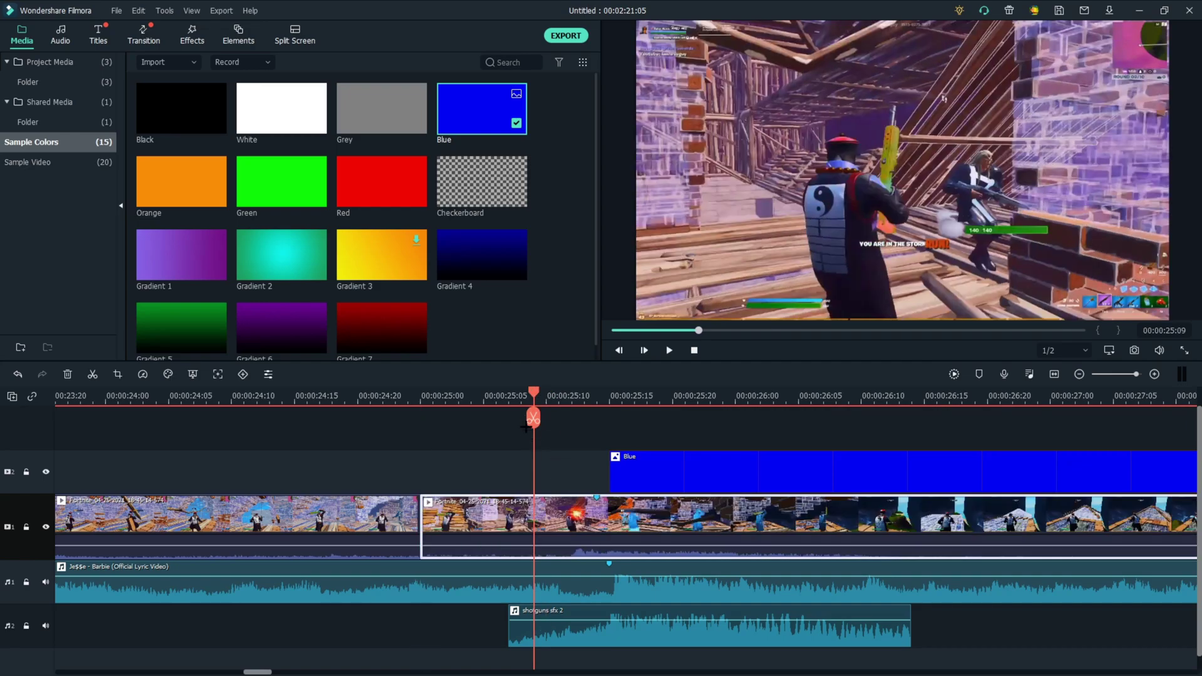
pyautogui.click(533, 427)
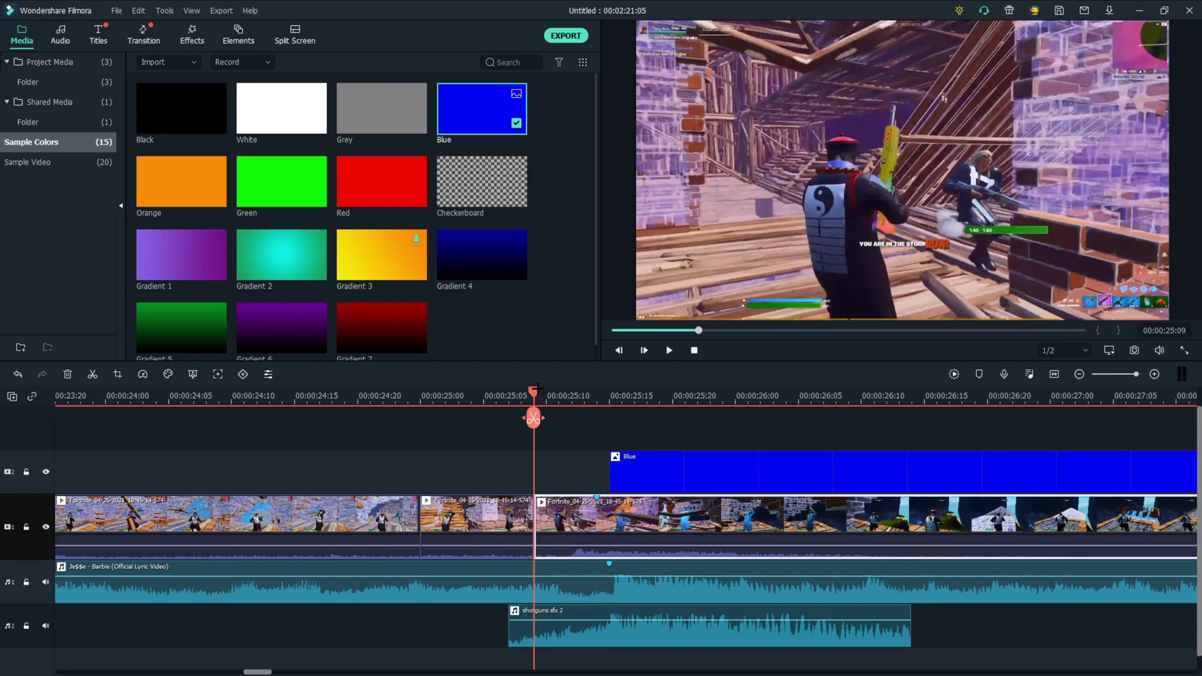
pyautogui.click(547, 392)
pyautogui.moveTo(550, 389); pyautogui.dragTo(649, 389)
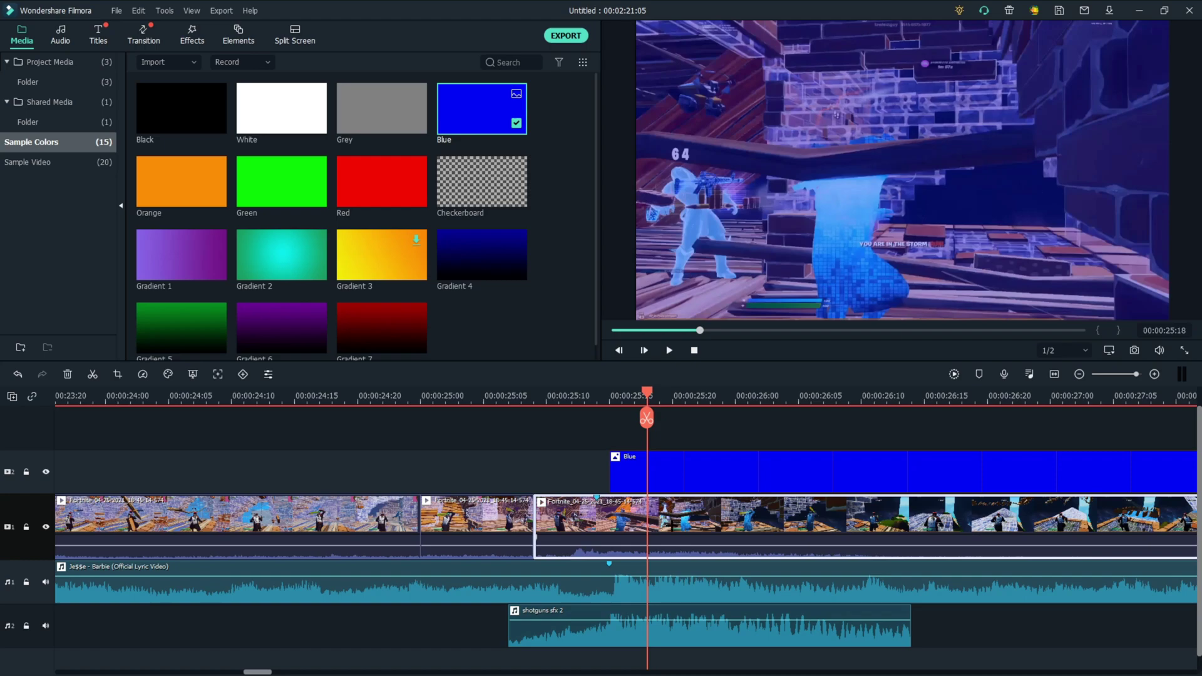
# Split off a tiny piece at 00:25:18 and set it to Fast 4x speed
pyautogui.click(648, 418)
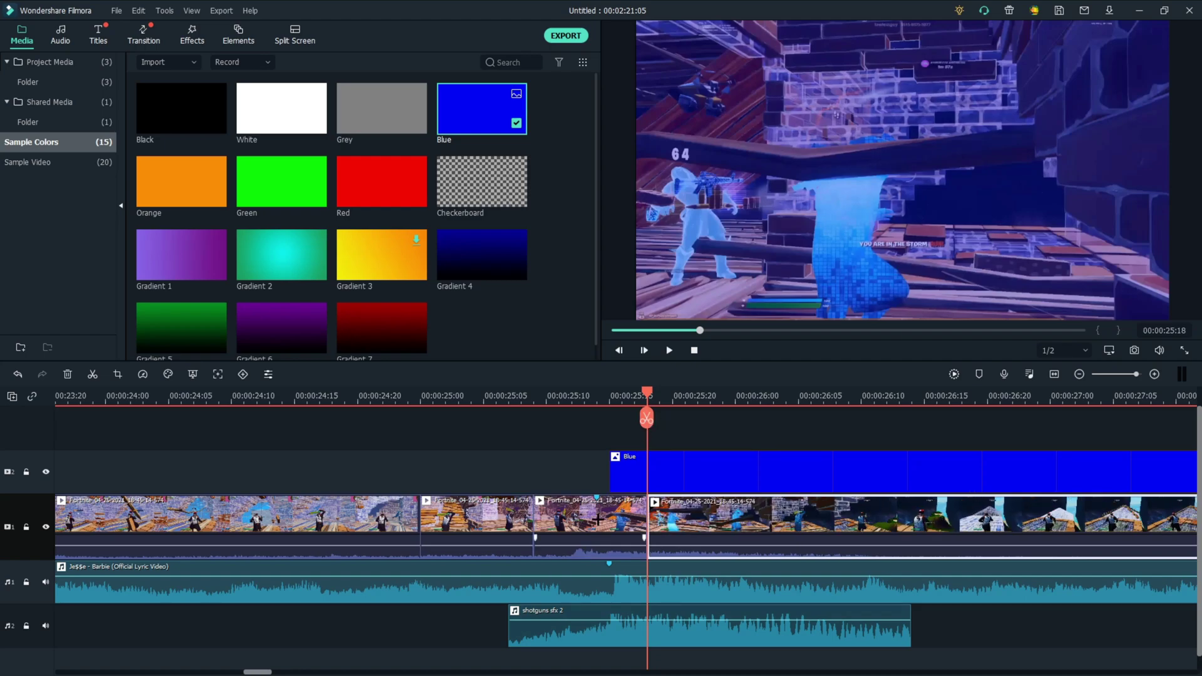
pyautogui.click(142, 374)
pyautogui.moveTo(179, 435)
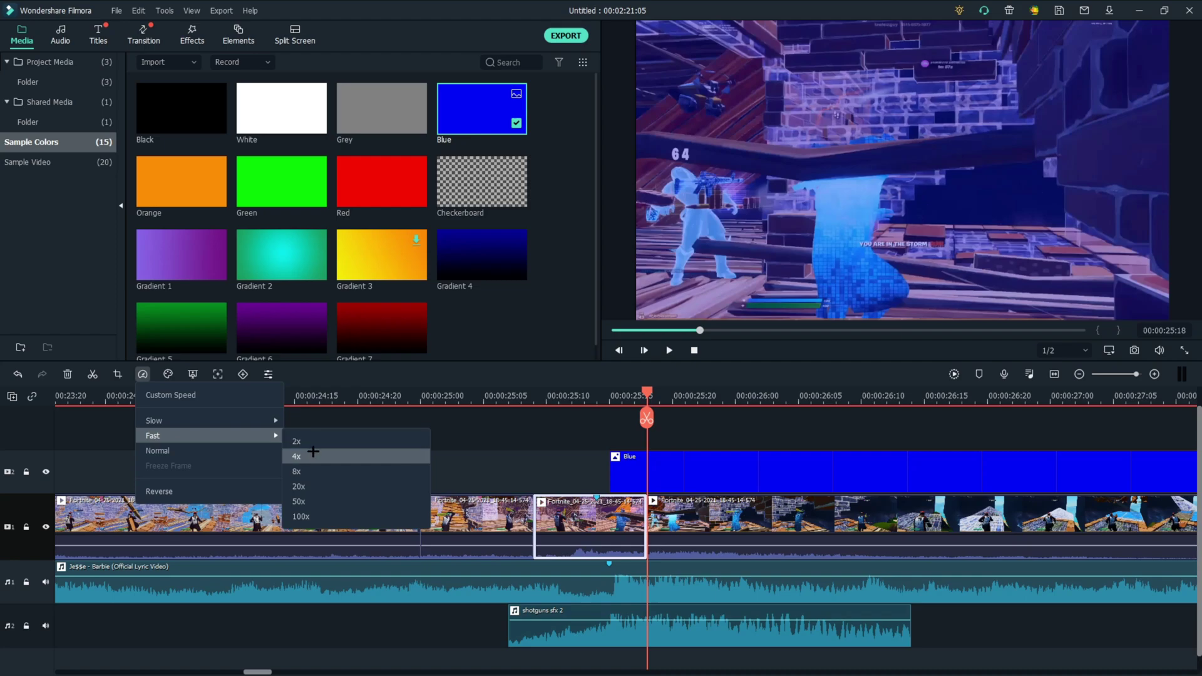
pyautogui.click(313, 455)
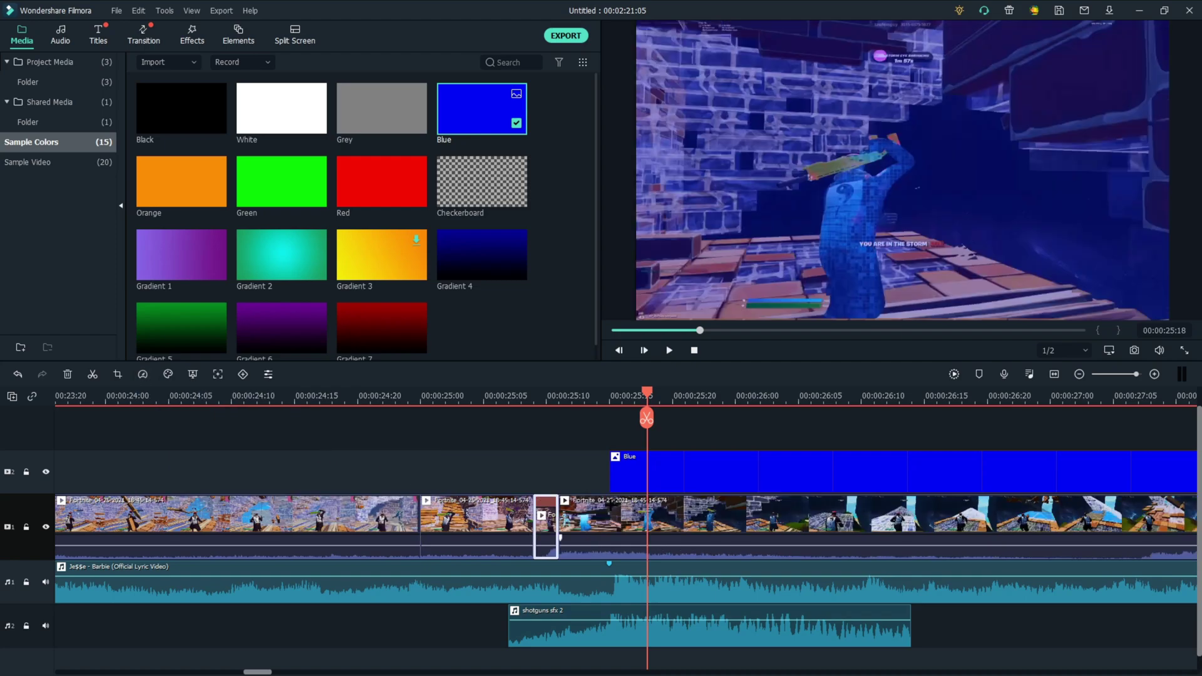
# Change the playback speed of the long gameplay clip following the 4x piece
pyautogui.click(643, 523)
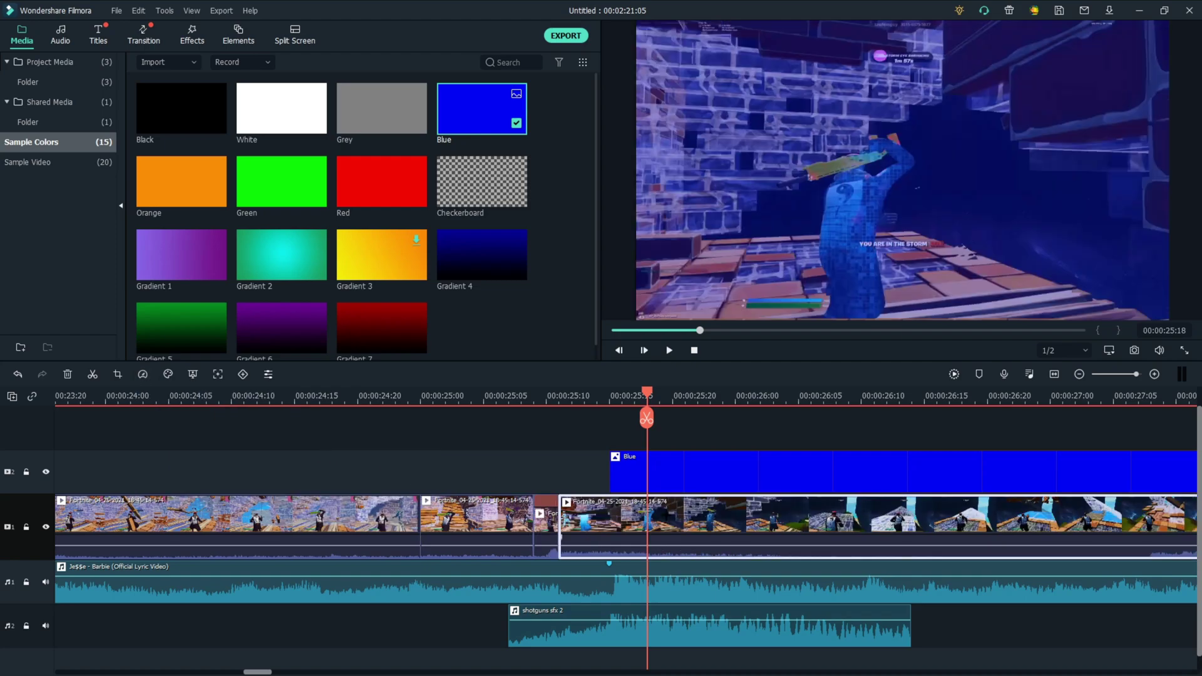
pyautogui.click(142, 375)
pyautogui.moveTo(179, 419)
pyautogui.click(313, 425)
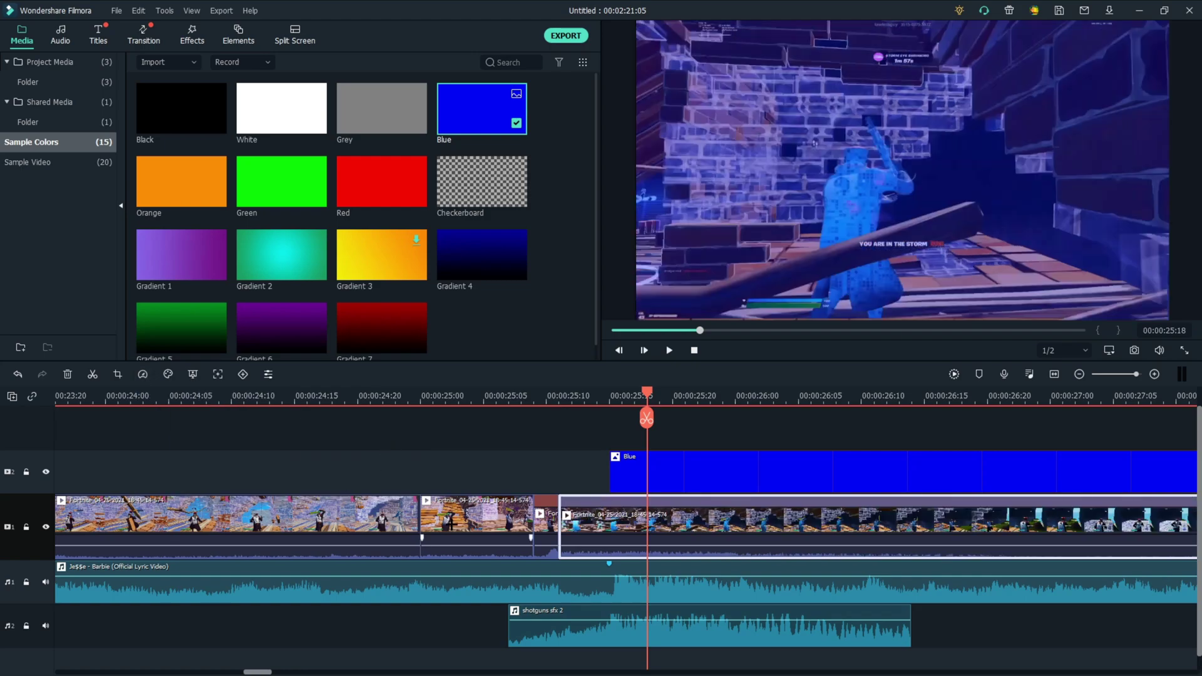
# Slow the earlier short gameplay piece to 0.50x
pyautogui.click(452, 527)
pyautogui.click(139, 374)
pyautogui.moveTo(178, 419)
pyautogui.click(314, 425)
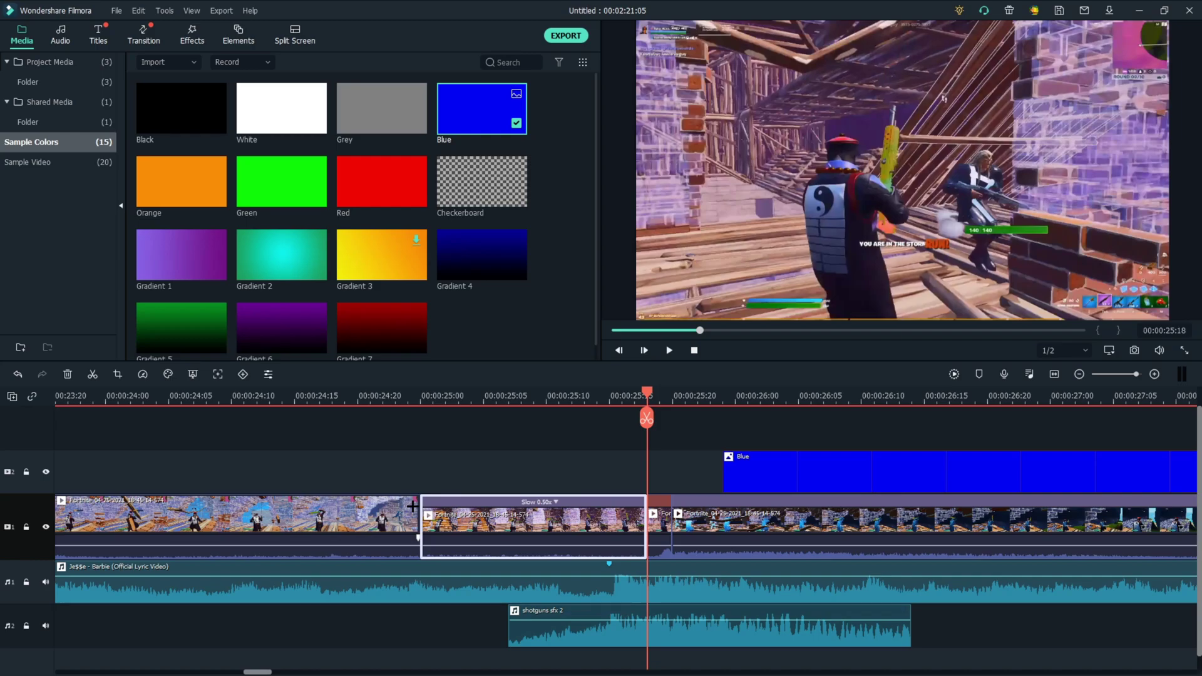
pyautogui.click(369, 492)
# Trim the first gameplay clip's start and shift the blue overlay and following clips to close gaps
pyautogui.moveTo(652, 396); pyautogui.dragTo(194, 396)
pyautogui.moveTo(599, 398); pyautogui.dragTo(241, 455)
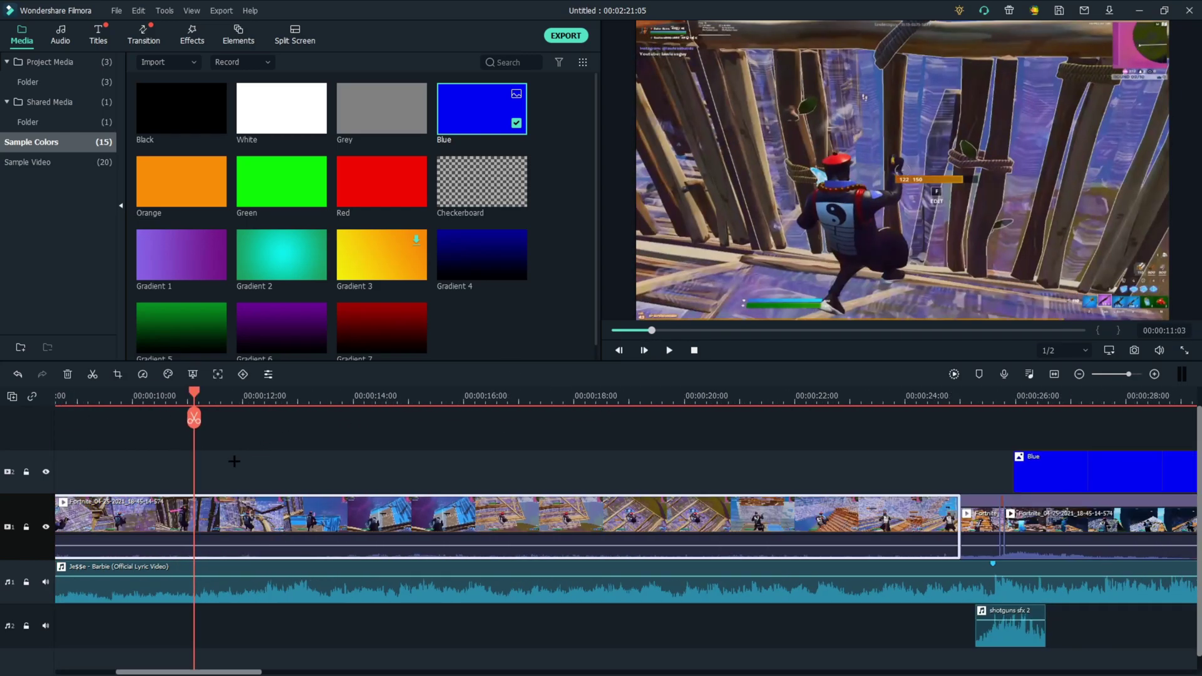
pyautogui.scroll(-5, 414, 395)
pyautogui.moveTo(53, 507); pyautogui.dragTo(67, 507)
pyautogui.moveTo(180, 447); pyautogui.dragTo(235, 533)
pyautogui.moveTo(234, 527); pyautogui.dragTo(224, 520)
pyautogui.moveTo(223, 399); pyautogui.dragTo(651, 422)
pyautogui.moveTo(513, 528); pyautogui.dragTo(566, 517)
# Move the first gameplay clip right to close the remaining gap and preview from the start
pyautogui.press('space')
pyautogui.moveTo(336, 500); pyautogui.dragTo(396, 496)
pyautogui.press('space')
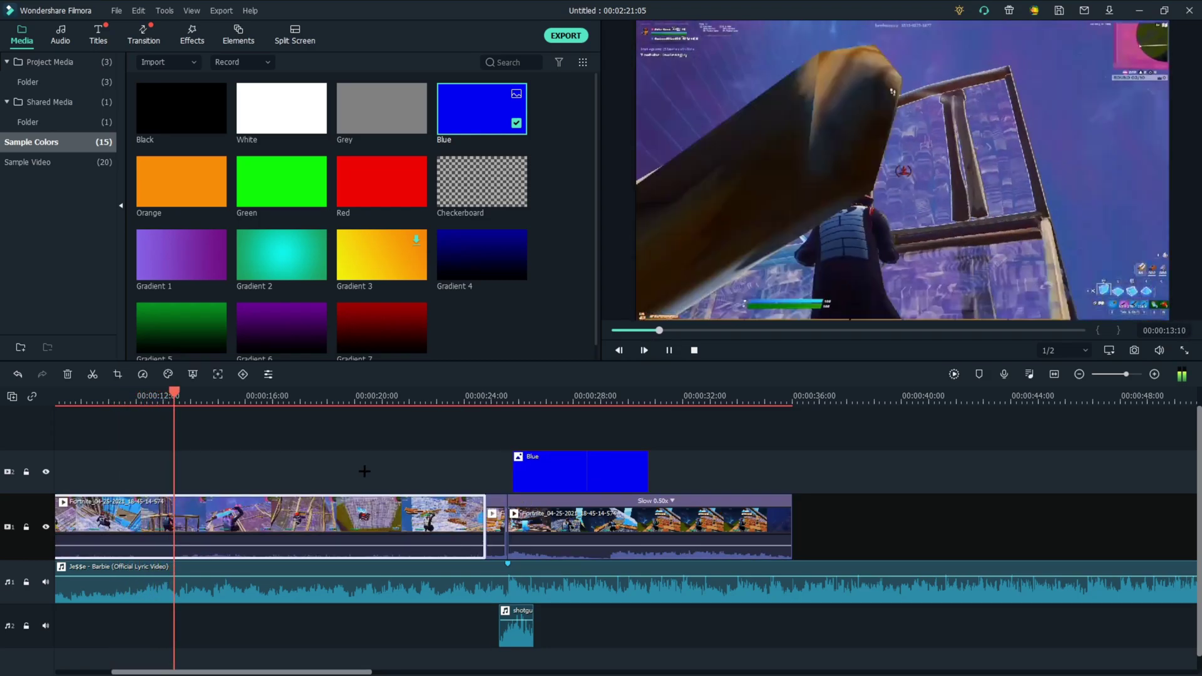
pyautogui.scroll(-1, 177, 590)
pyautogui.press('space')
pyautogui.press('Home')
pyautogui.press('space')
# Trim the music's start to 00:00:02:12 and play the edit from the beginning
pyautogui.click(134, 593)
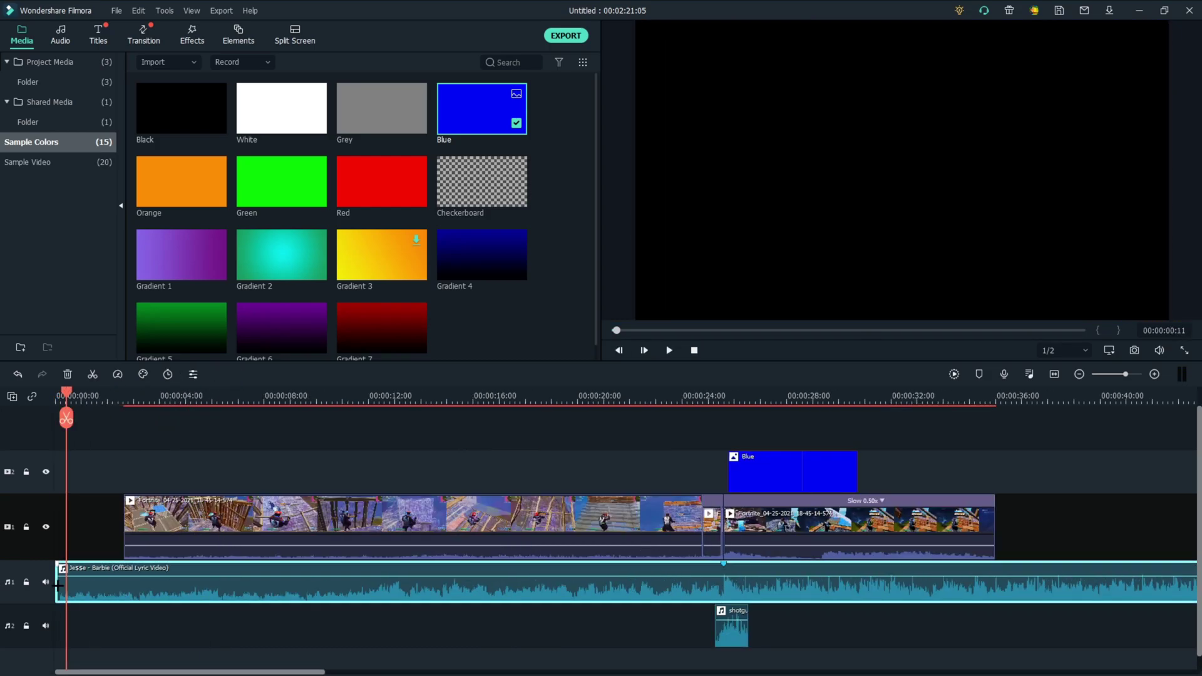
pyautogui.moveTo(56, 578); pyautogui.dragTo(121, 577)
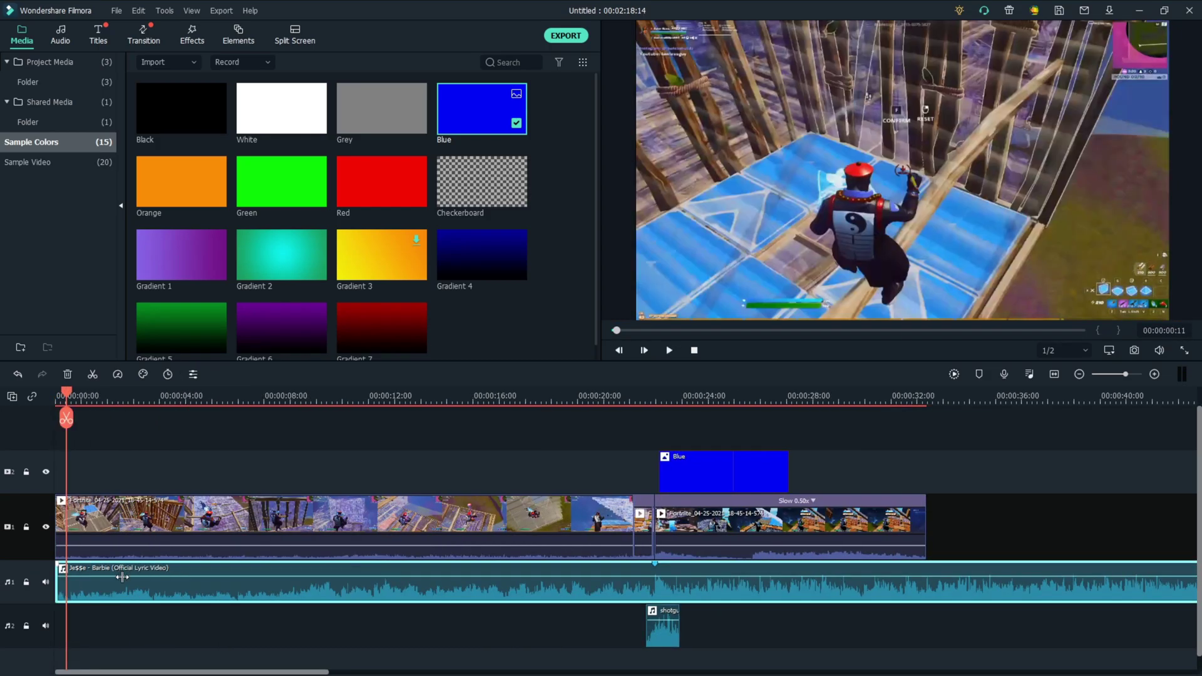
pyautogui.press('space')
pyautogui.moveTo(745, 393); pyautogui.dragTo(667, 396)
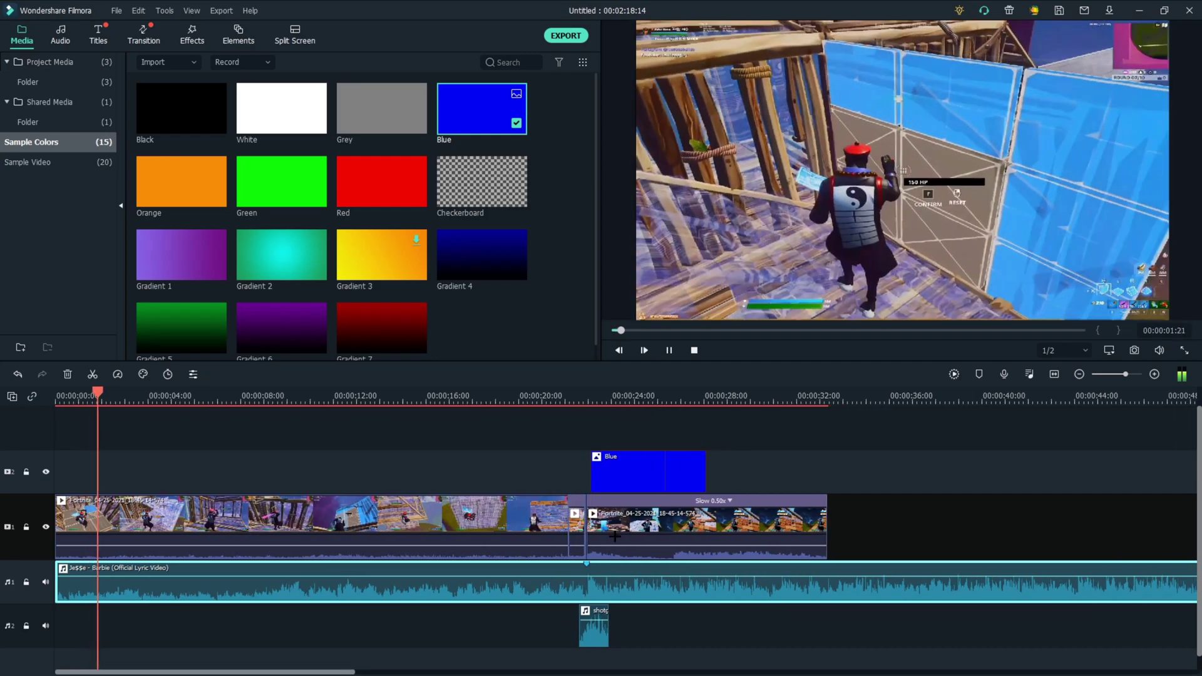
pyautogui.click(1029, 524)
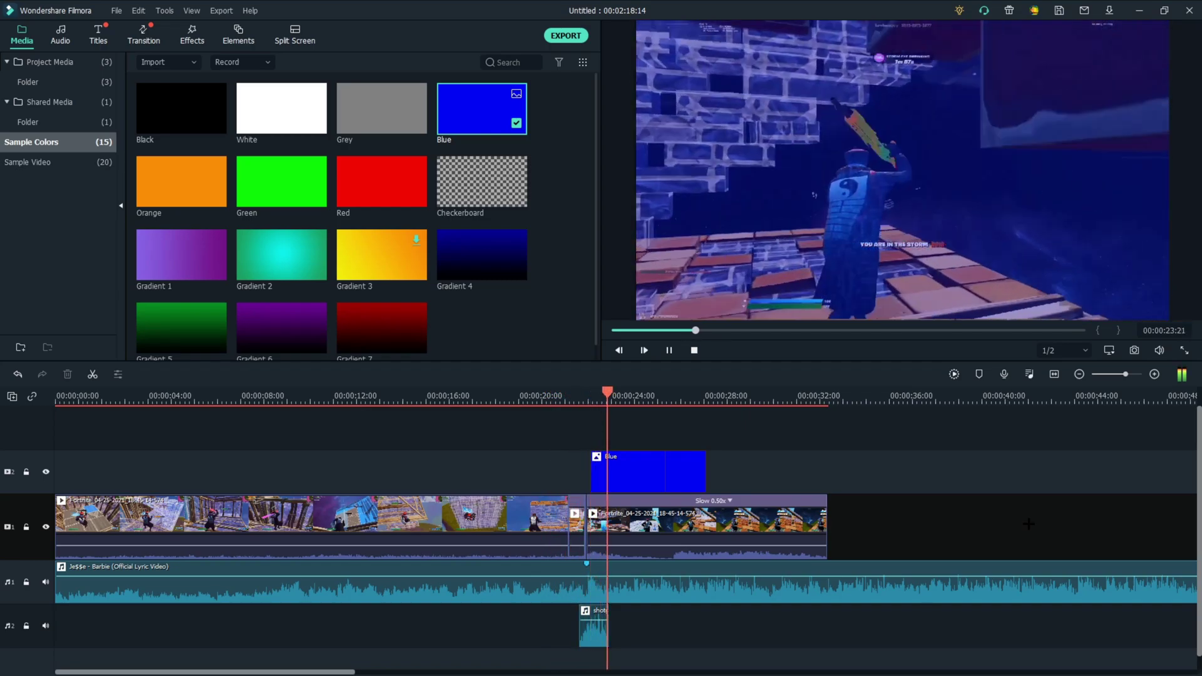
# Extend the Blue overlay to about 00:30:15, add a Dissolve at its start, and open its settings
pyautogui.click(696, 469)
pyautogui.moveTo(709, 467); pyautogui.dragTo(803, 467)
pyautogui.click(147, 36)
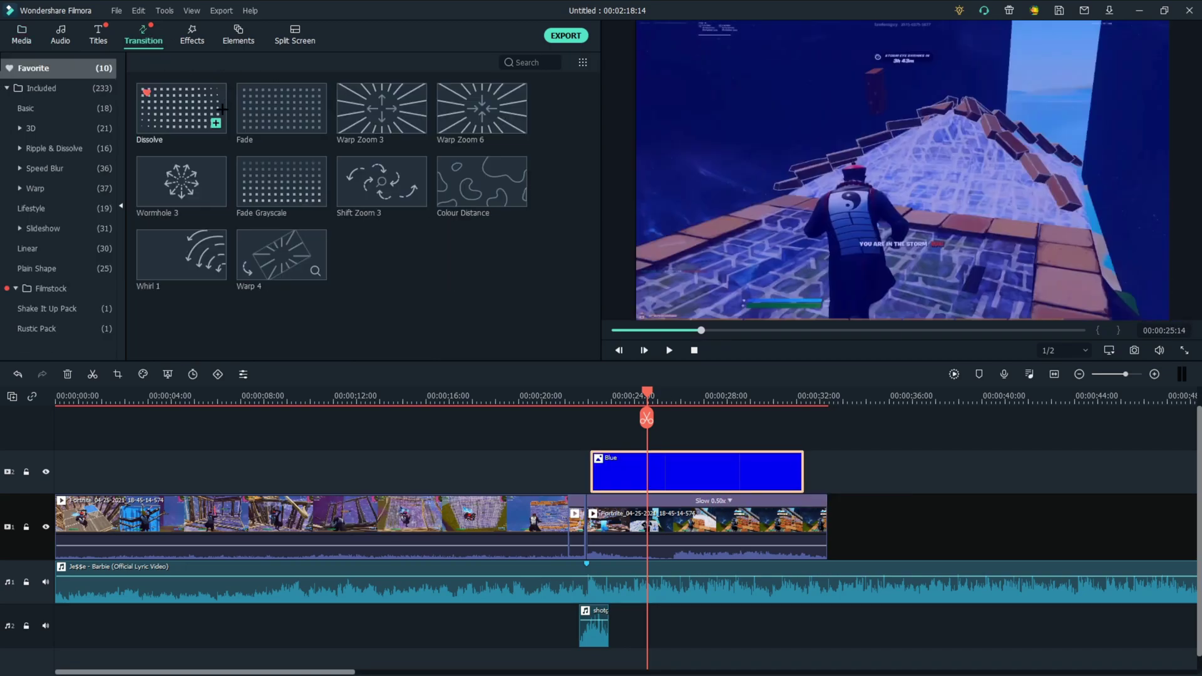
pyautogui.moveTo(201, 108); pyautogui.dragTo(953, 492)
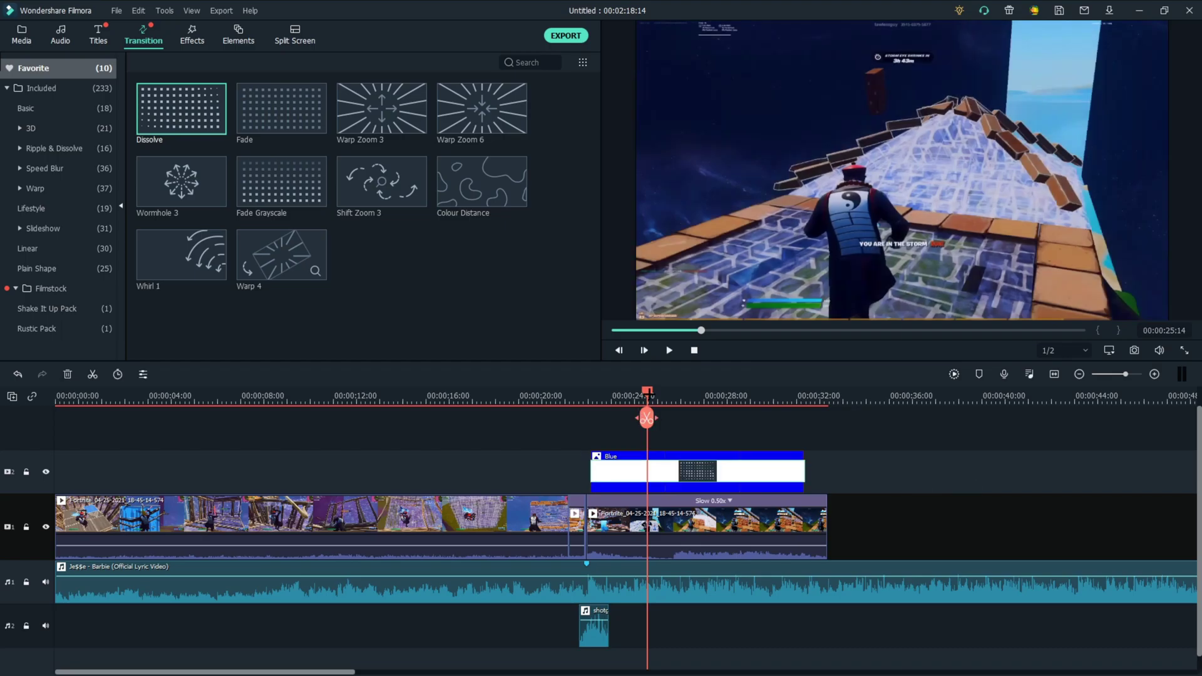
pyautogui.moveTo(647, 418); pyautogui.dragTo(534, 417)
pyautogui.press('space')
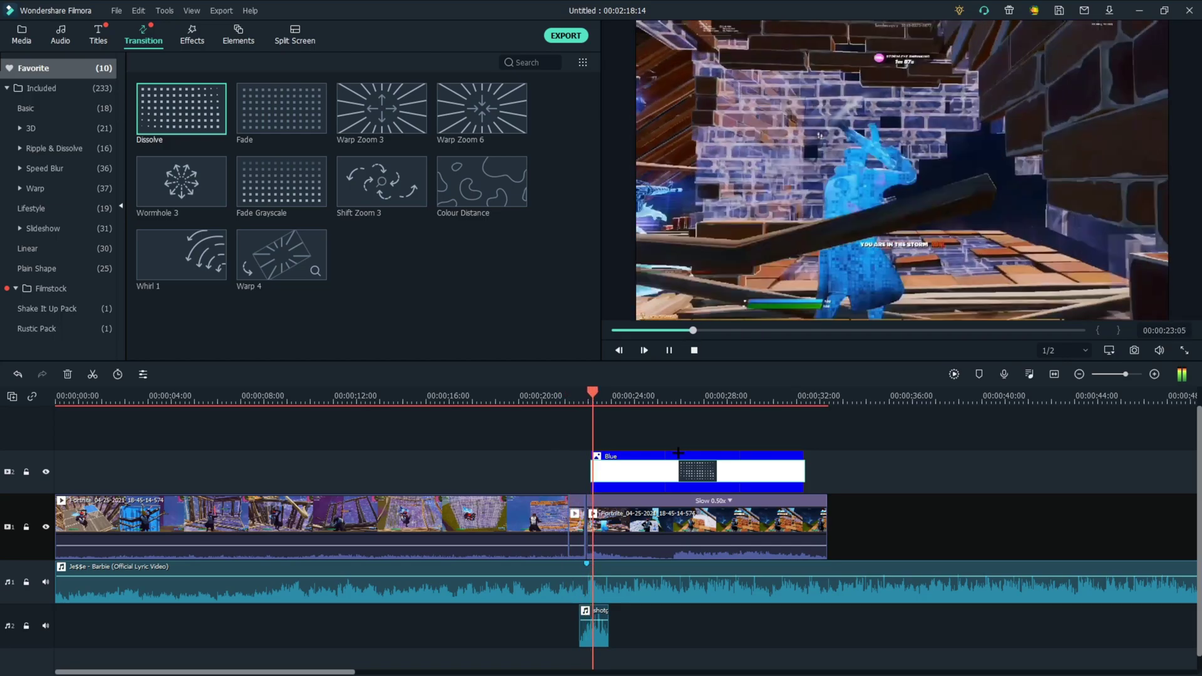
pyautogui.doubleClick(678, 457)
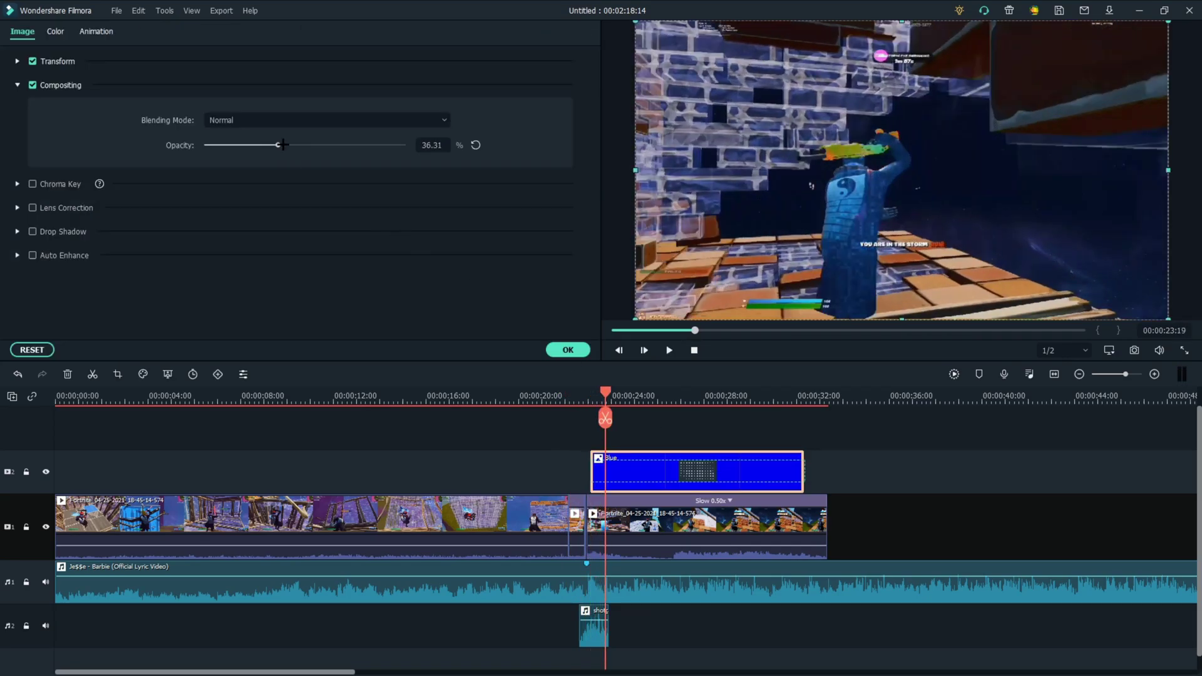
# Review the overlay, then shorten the Dissolve and move it to the Blue clip's end
pyautogui.click(566, 350)
pyautogui.press('space')
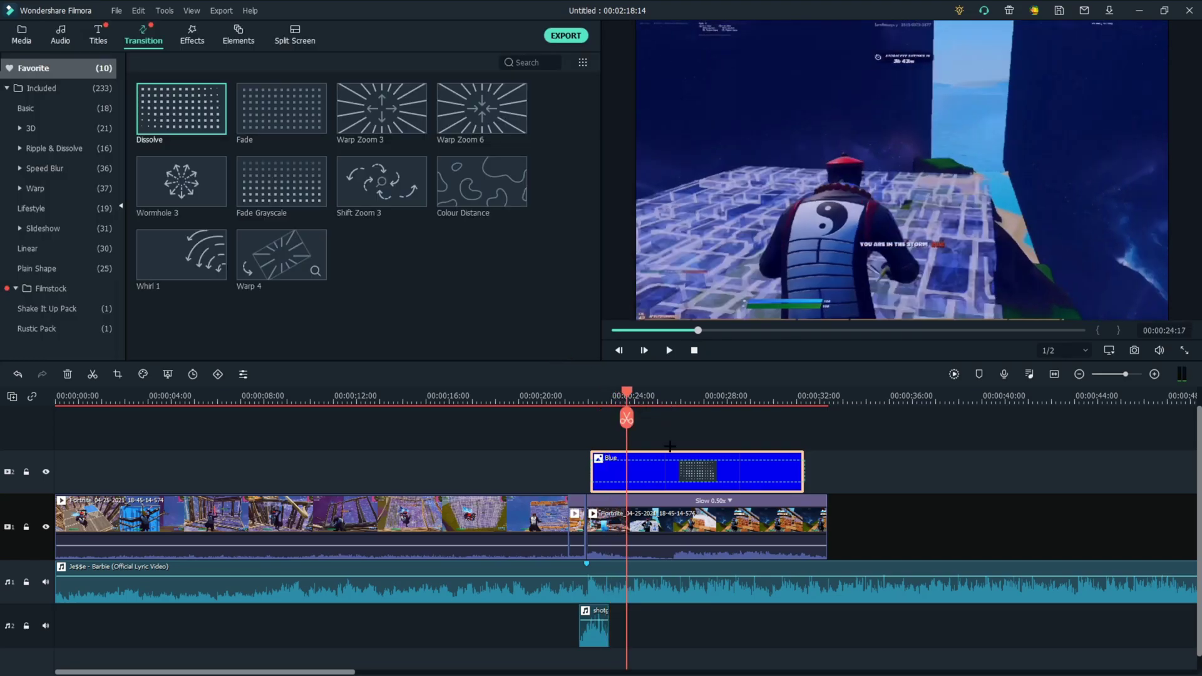
pyautogui.click(640, 421)
pyautogui.moveTo(628, 392); pyautogui.dragTo(500, 397)
pyautogui.press('space')
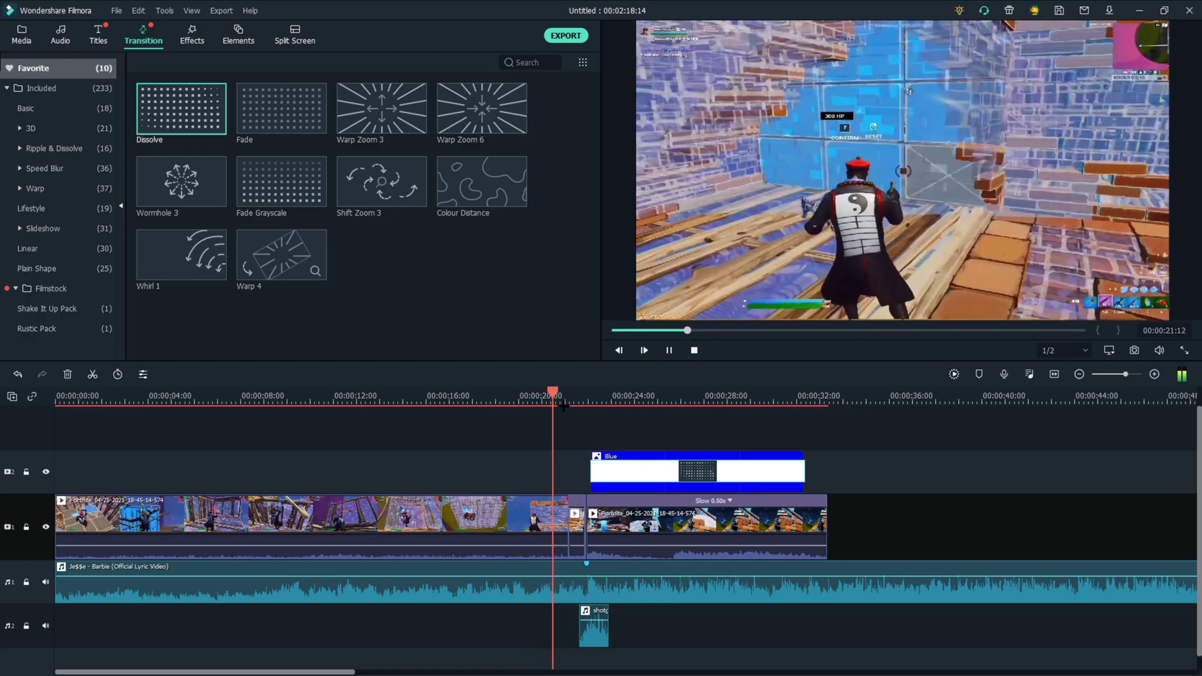
pyautogui.press('space')
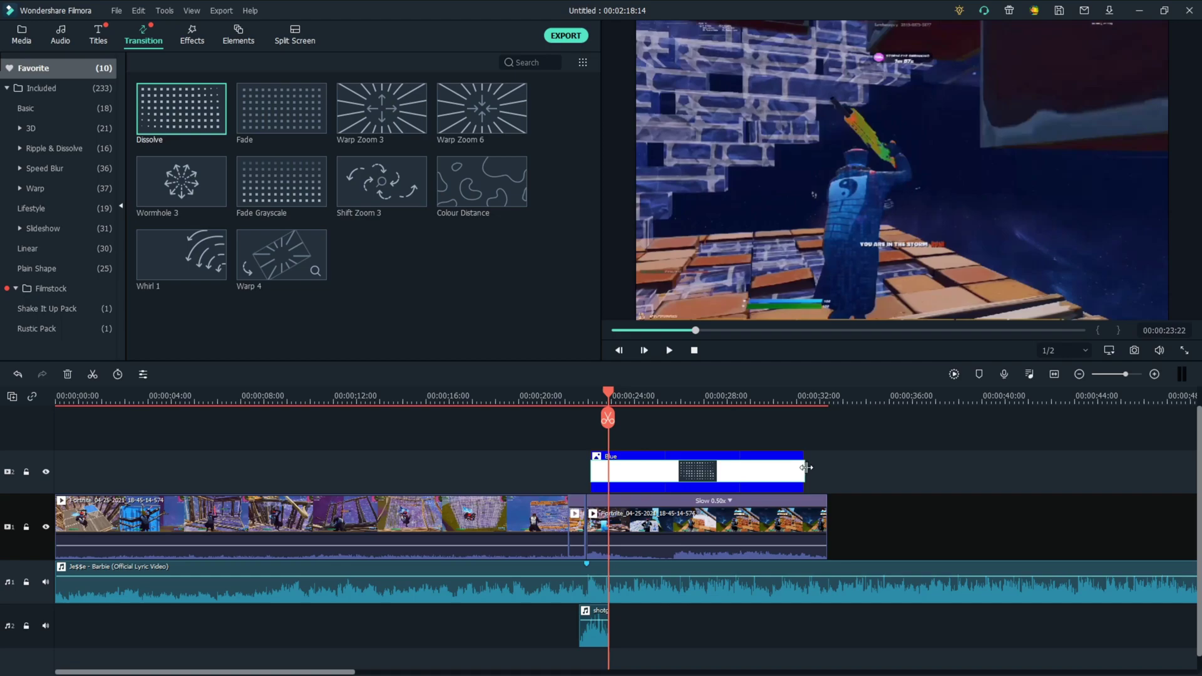
pyautogui.moveTo(804, 465); pyautogui.dragTo(744, 482)
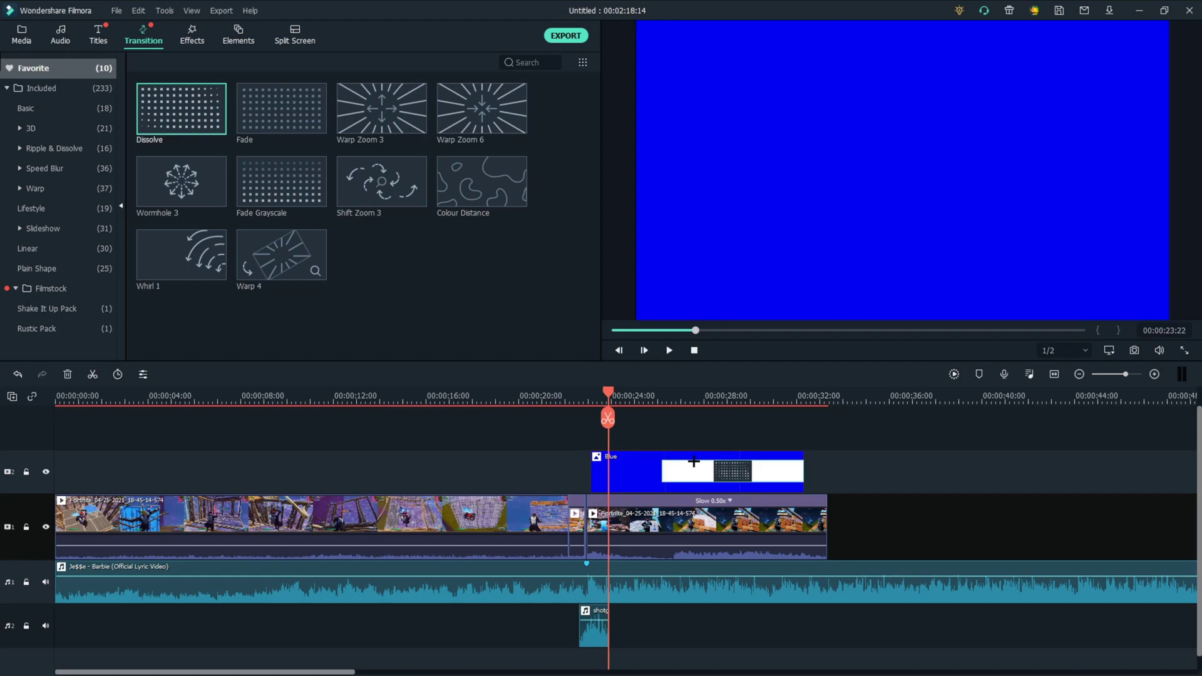
# Lower the blue overlay's opacity to 32.17% so the gameplay shows through
pyautogui.doubleClick(694, 464)
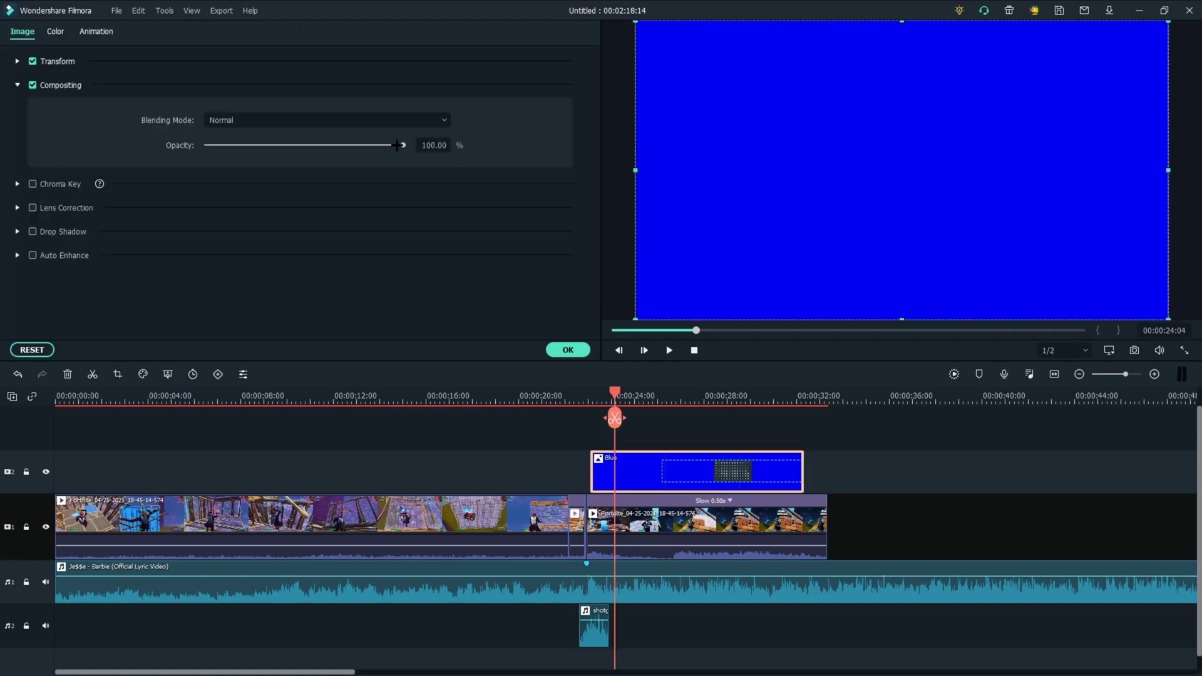
pyautogui.moveTo(397, 145); pyautogui.dragTo(326, 136)
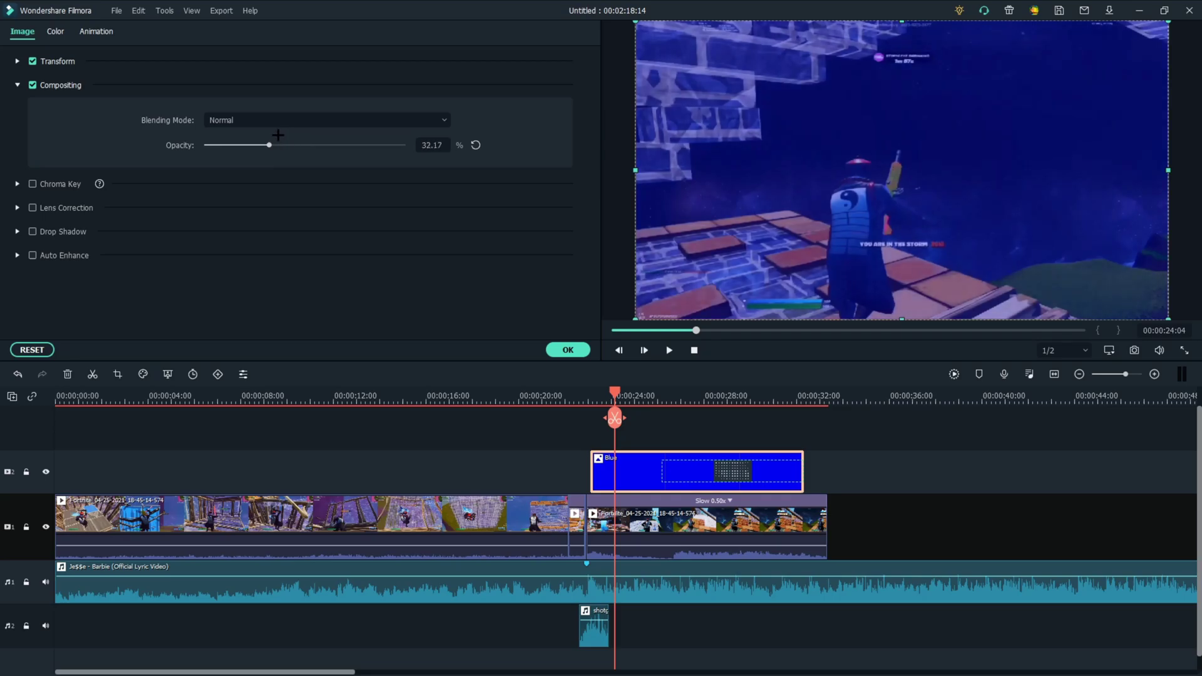
pyautogui.moveTo(616, 391); pyautogui.dragTo(536, 392)
pyautogui.press('space')
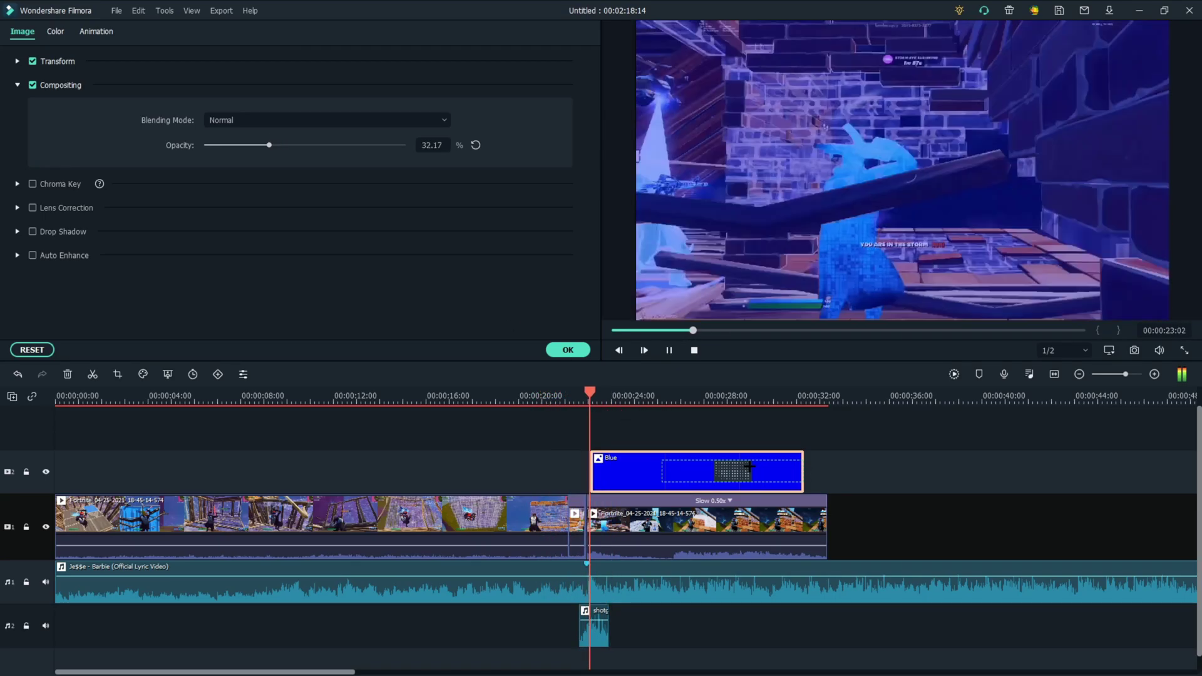
pyautogui.press('space')
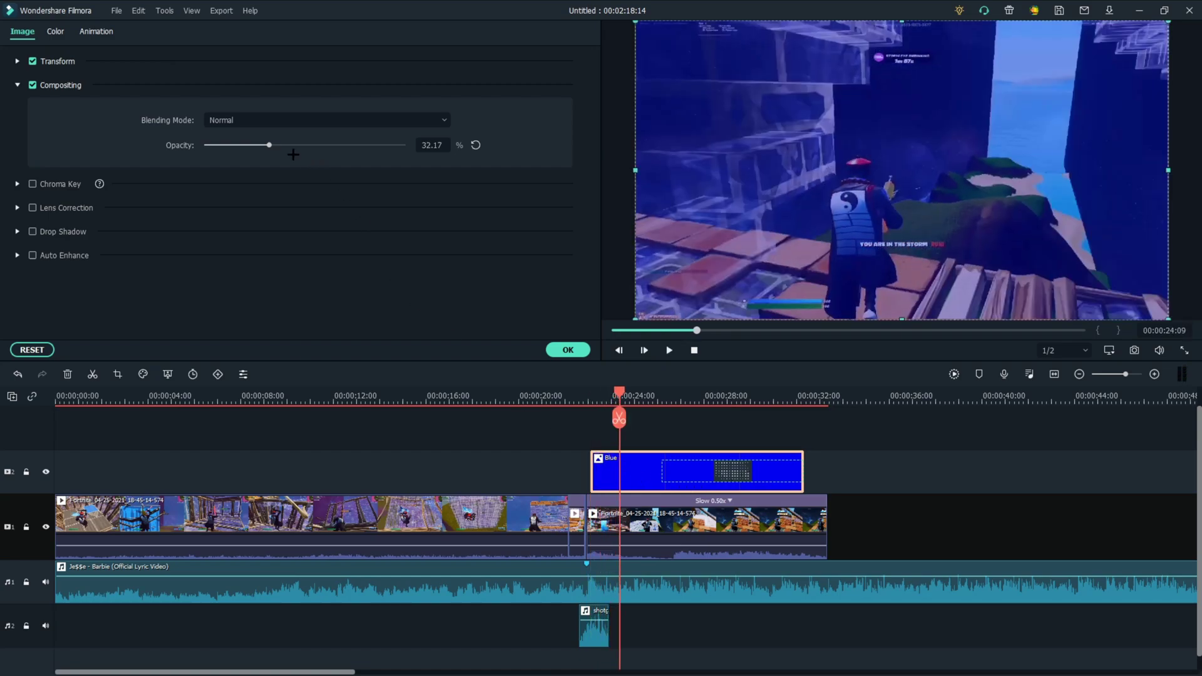
pyautogui.moveTo(267, 146); pyautogui.dragTo(249, 142)
pyautogui.click(567, 350)
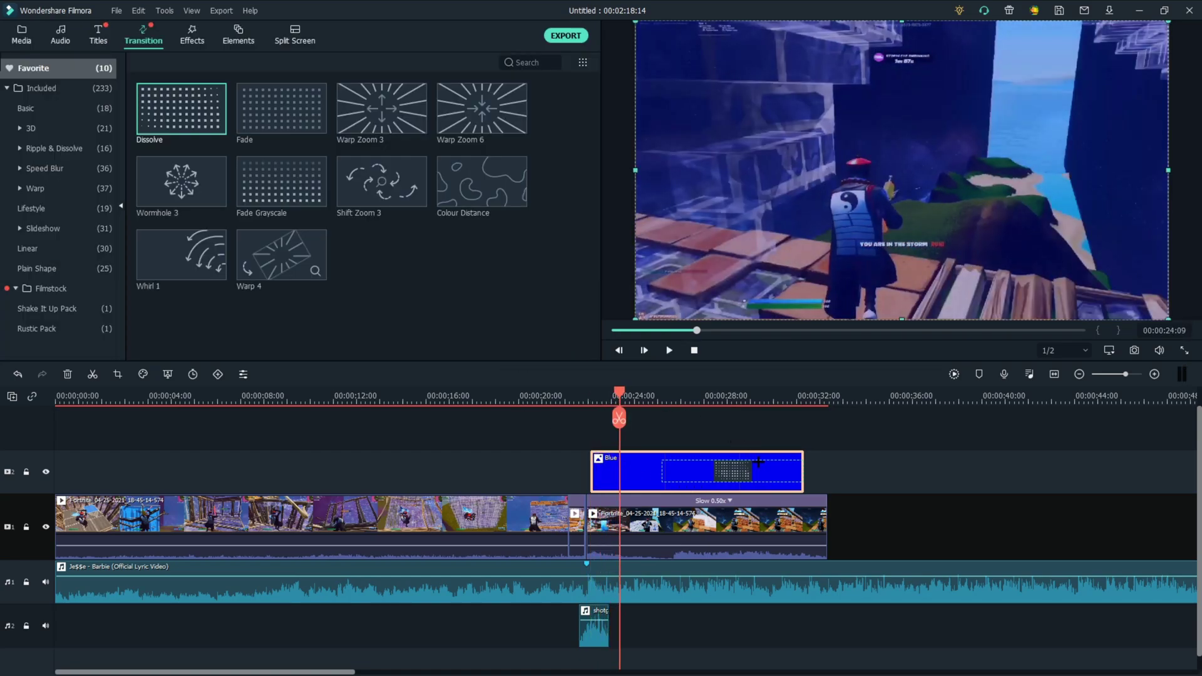
# Place a Dissolve transition at the end of the Blue overlay and preview it from about 00:00:20
pyautogui.moveTo(700, 475); pyautogui.dragTo(658, 465)
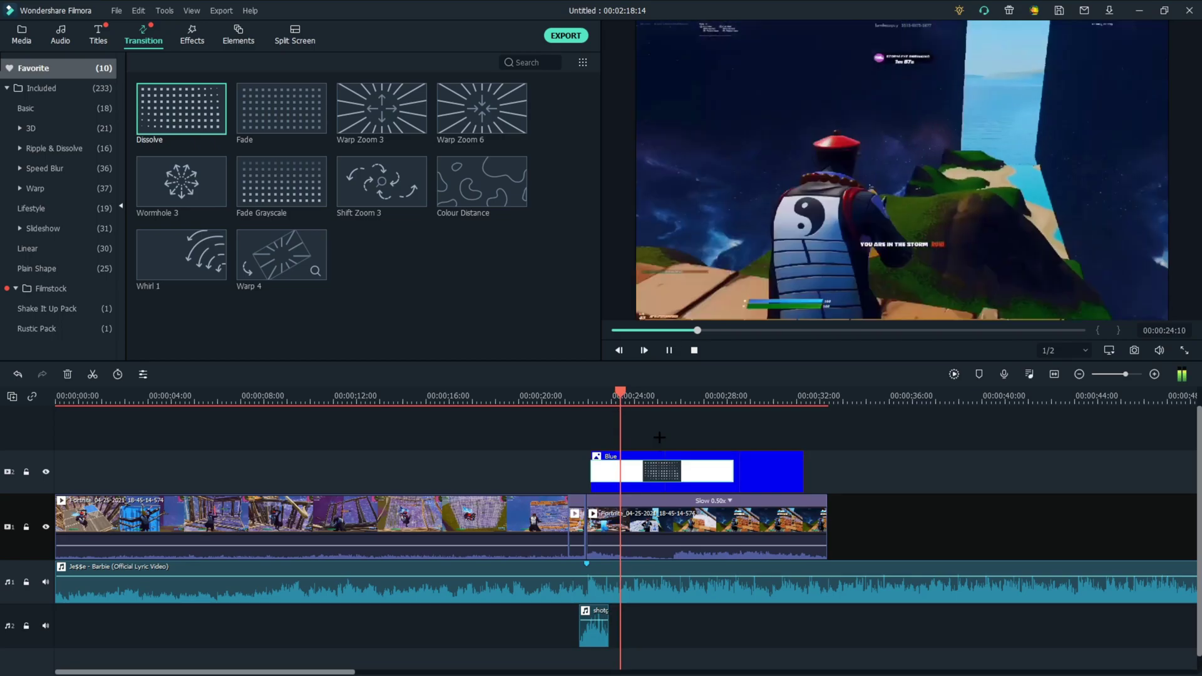
pyautogui.moveTo(635, 389); pyautogui.dragTo(531, 391)
pyautogui.press('space')
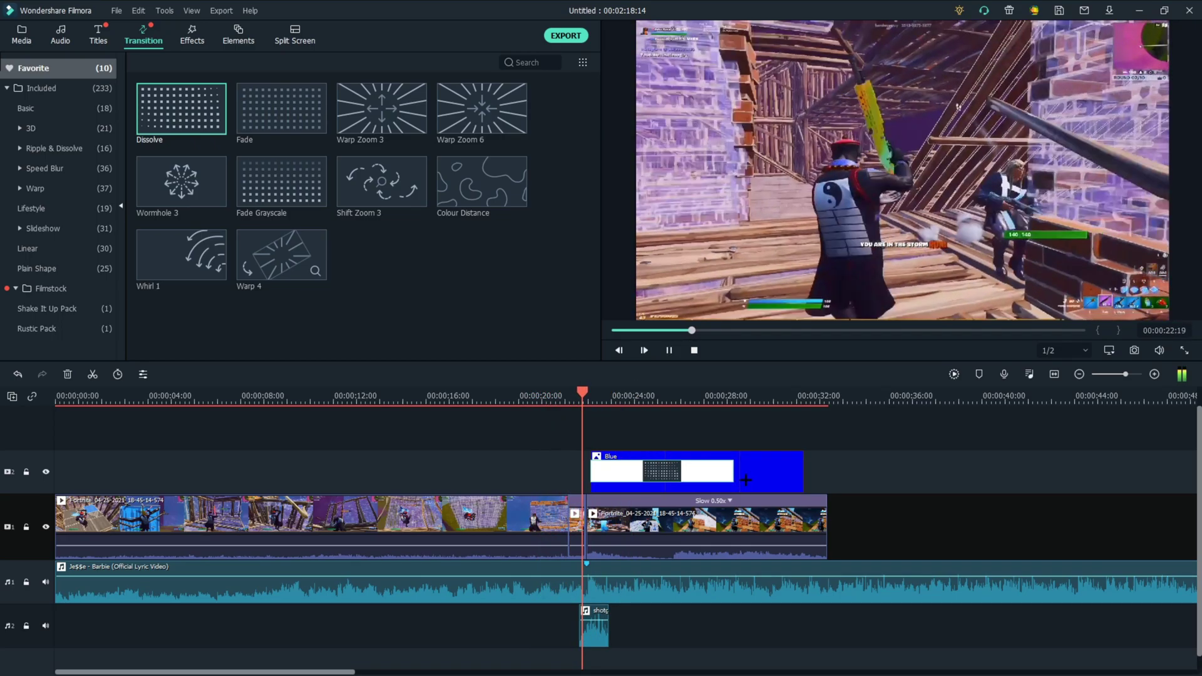
pyautogui.press('space')
pyautogui.moveTo(712, 474); pyautogui.dragTo(755, 476)
pyautogui.press('space')
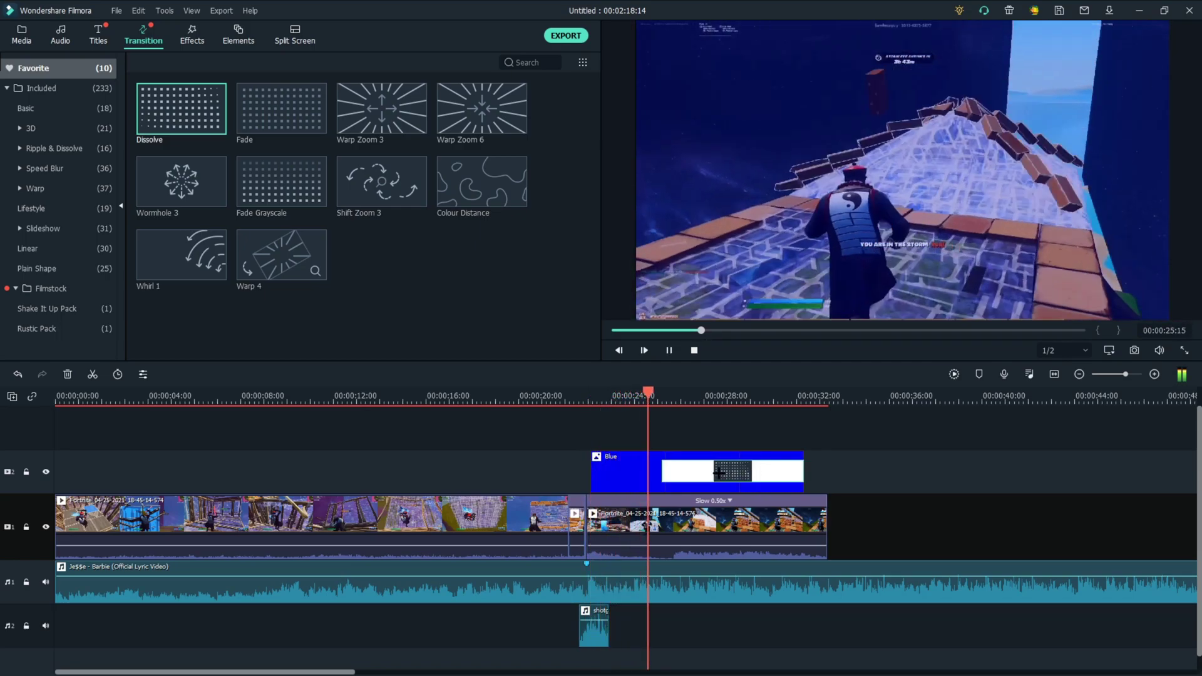
pyautogui.press('space')
# Shorten the slow-motion clip's end and trim the Blue overlay to end at the same point, then review
pyautogui.click(811, 528)
pyautogui.moveTo(826, 516); pyautogui.dragTo(743, 511)
pyautogui.click(698, 473)
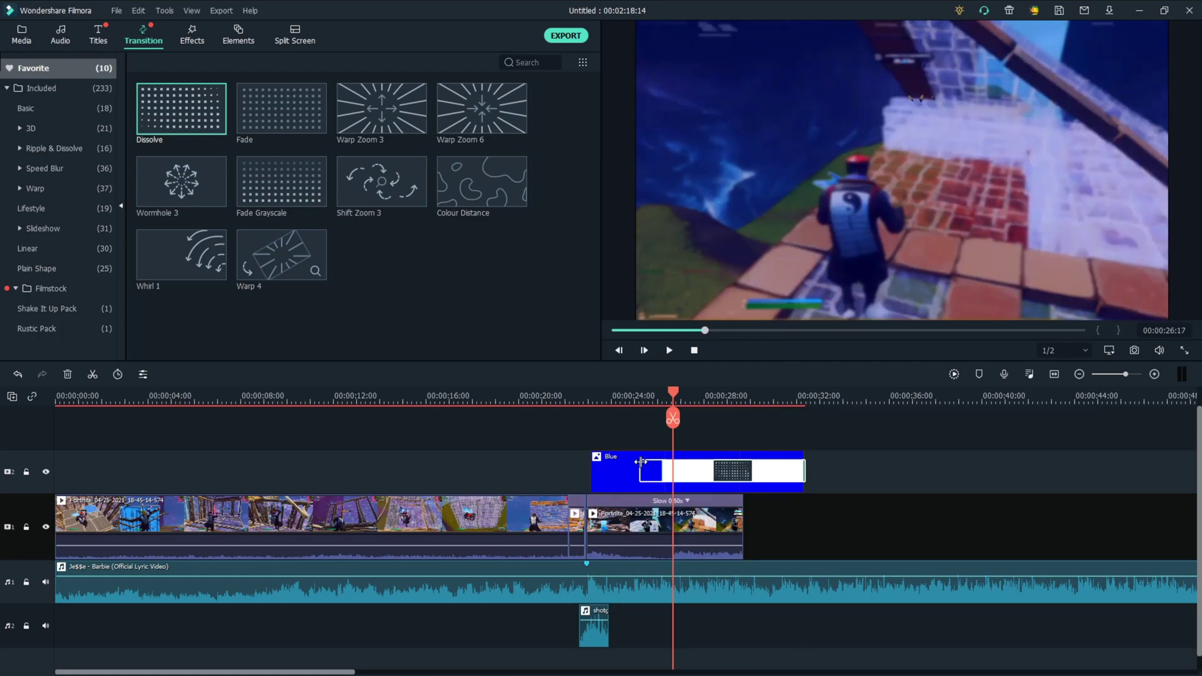
pyautogui.moveTo(804, 471); pyautogui.dragTo(743, 471)
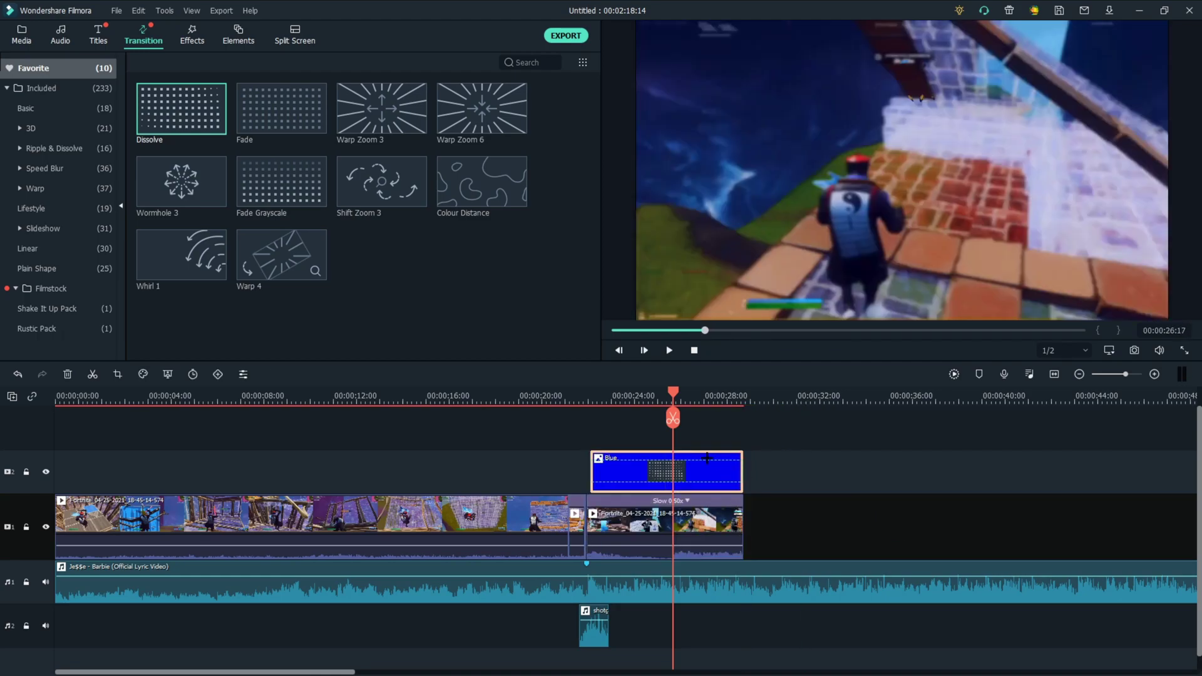
pyautogui.moveTo(665, 385); pyautogui.dragTo(265, 373)
pyautogui.press('space')
pyautogui.click(1004, 500)
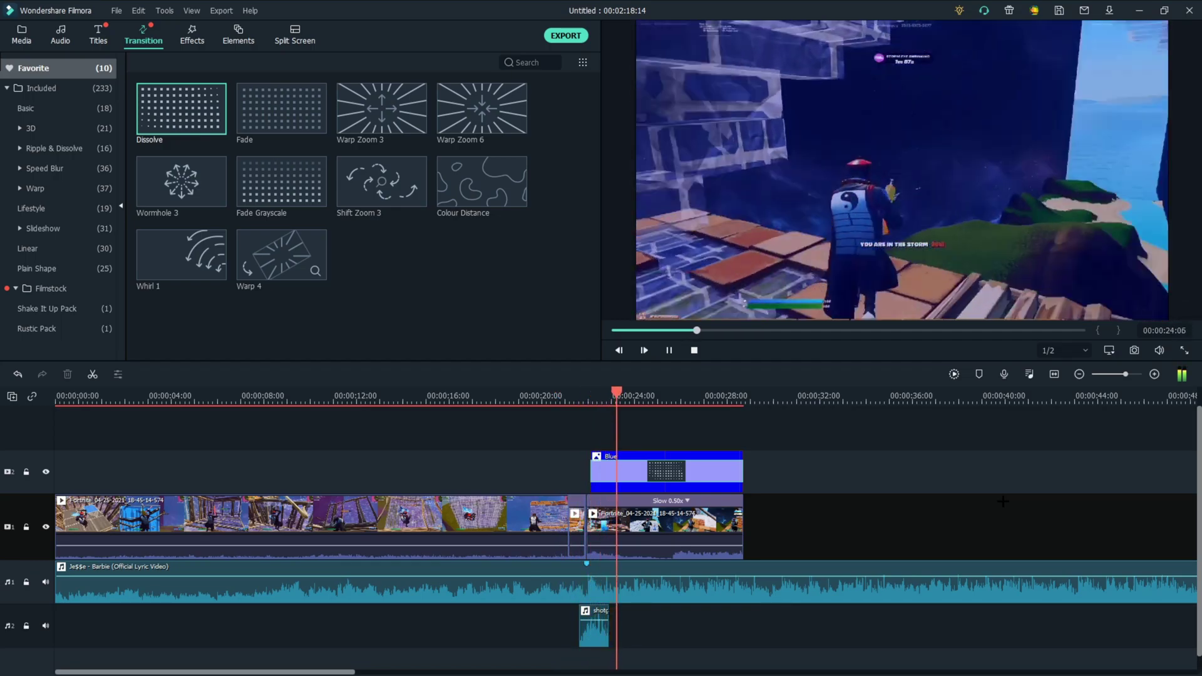
# Zoom the timeline, set the playhead to 22:04 and cut the Barbie music clip there
pyautogui.press('space')
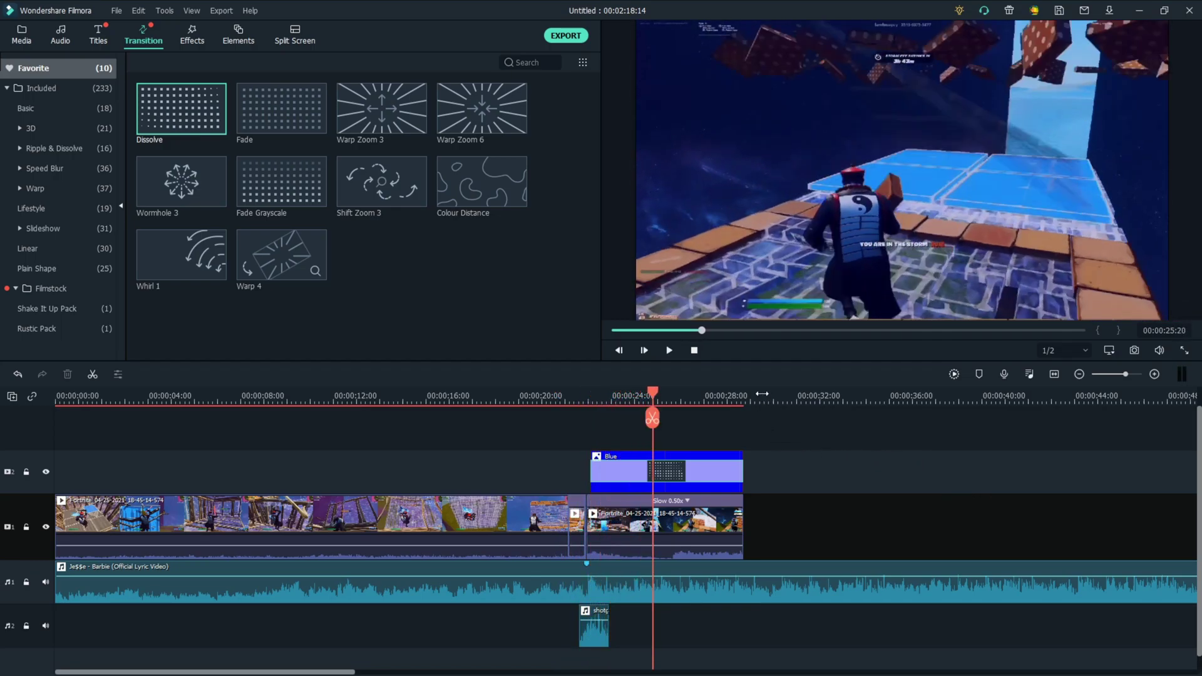
pyautogui.moveTo(740, 394); pyautogui.dragTo(734, 394)
pyautogui.scroll(-1, 734, 394)
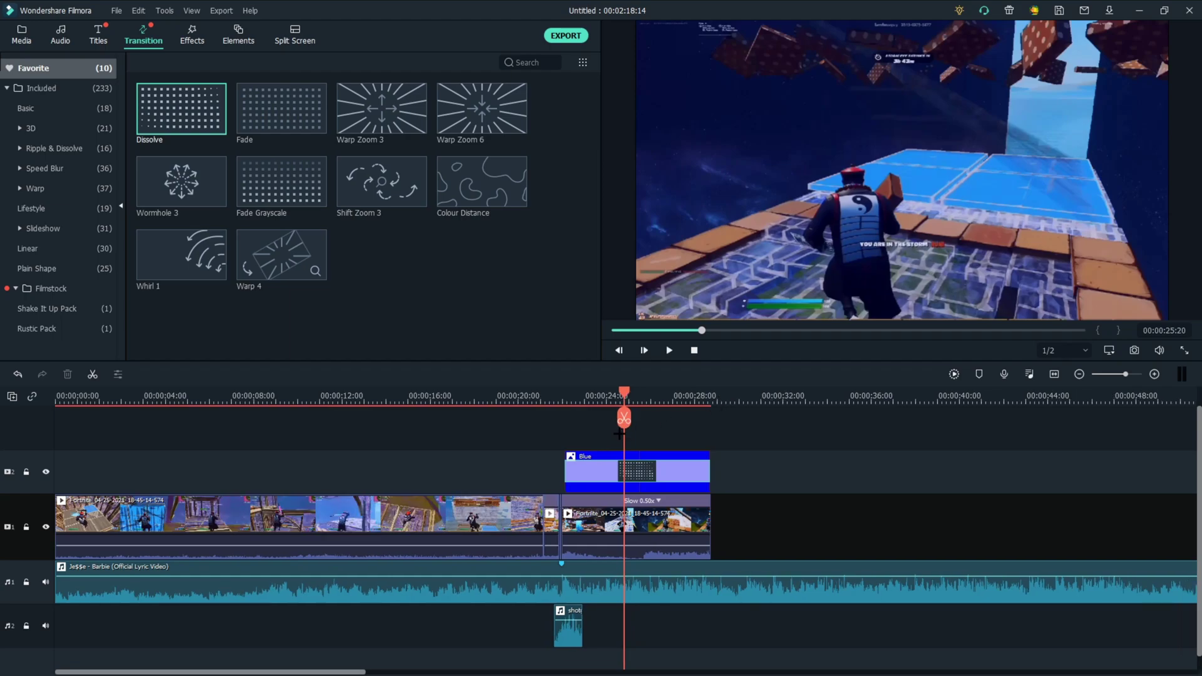
pyautogui.moveTo(620, 395); pyautogui.dragTo(542, 391)
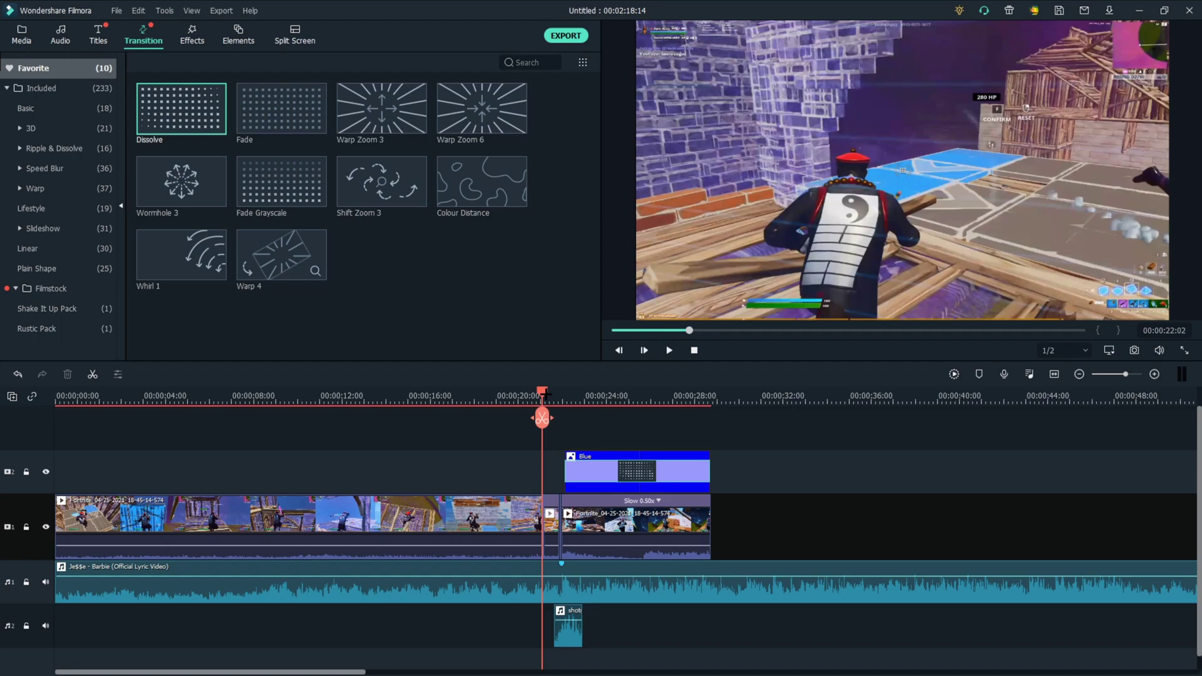
pyautogui.scroll(4, 597, 397)
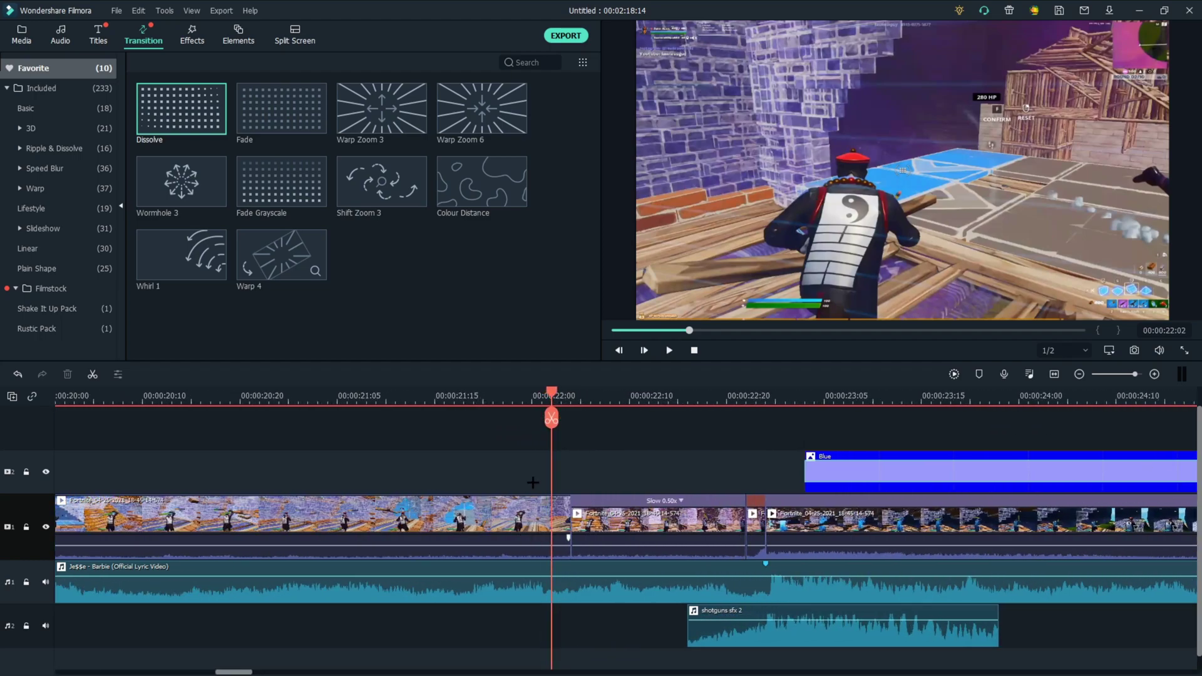
pyautogui.click(562, 392)
pyautogui.click(571, 392)
pyautogui.click(593, 600)
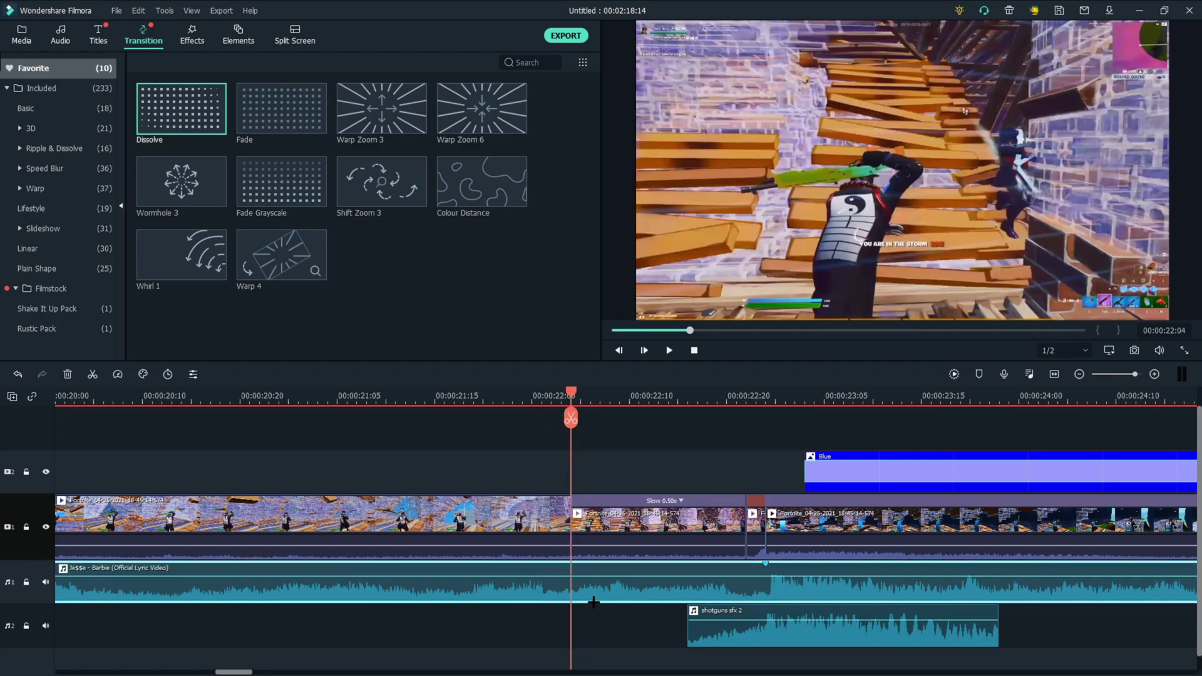
pyautogui.click(570, 419)
pyautogui.moveTo(574, 388); pyautogui.dragTo(751, 392)
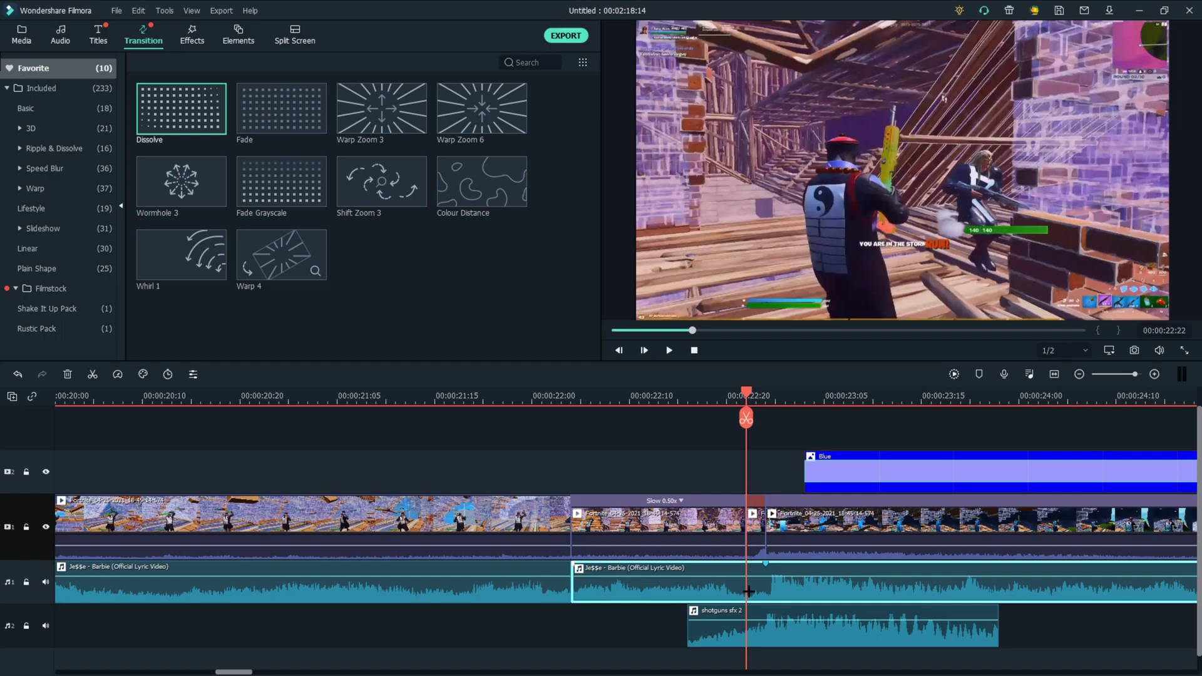
# Split the Barbie music again at 22:22, isolating the 22:04–22:22 piece
pyautogui.click(745, 419)
pyautogui.click(685, 576)
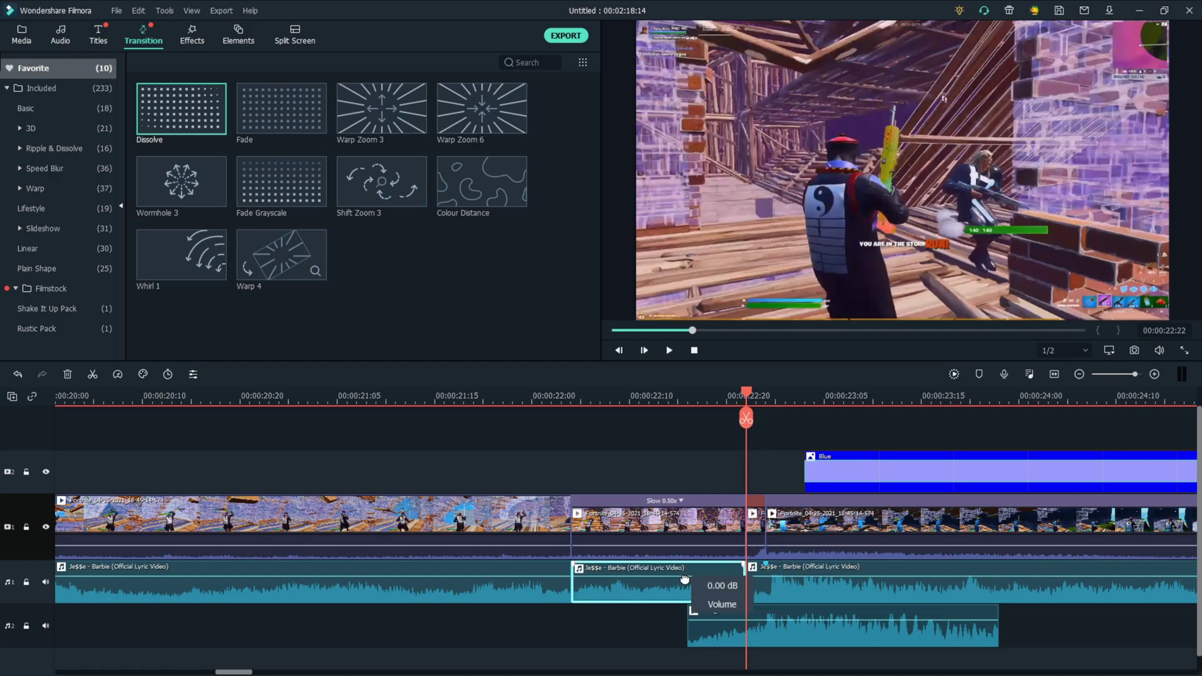
pyautogui.doubleClick(667, 573)
# Give that piece a Custom equalizer based on Low Bass, boosting bass and cutting treble
pyautogui.click(381, 157)
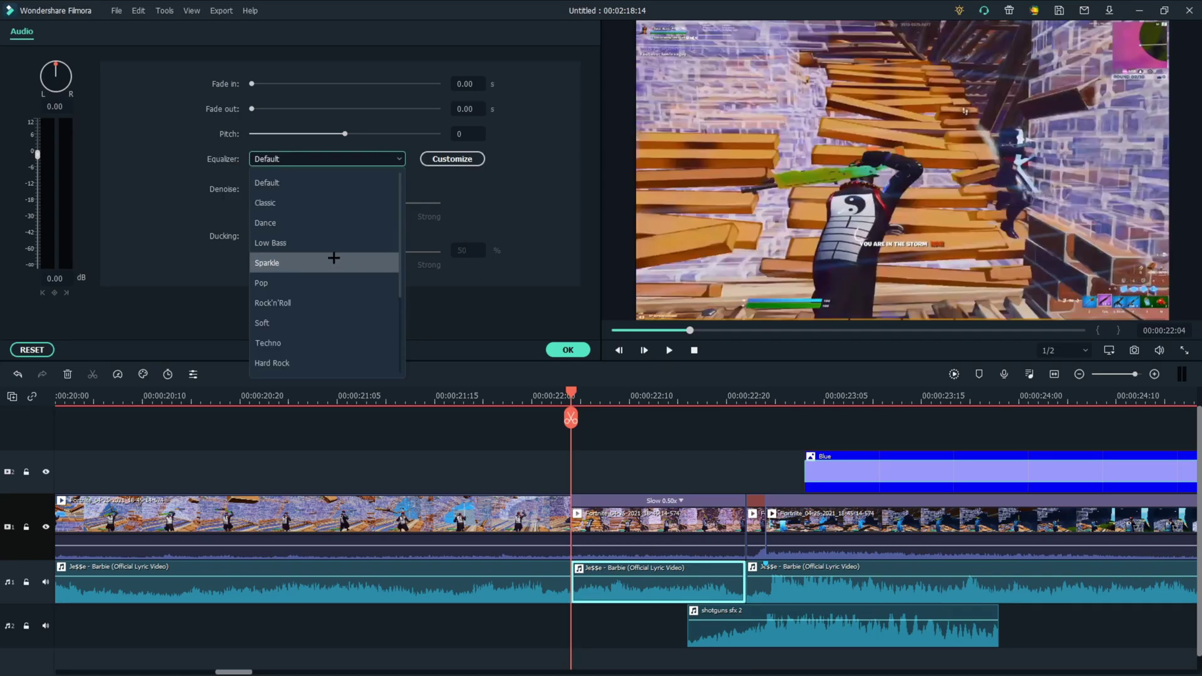
pyautogui.click(298, 246)
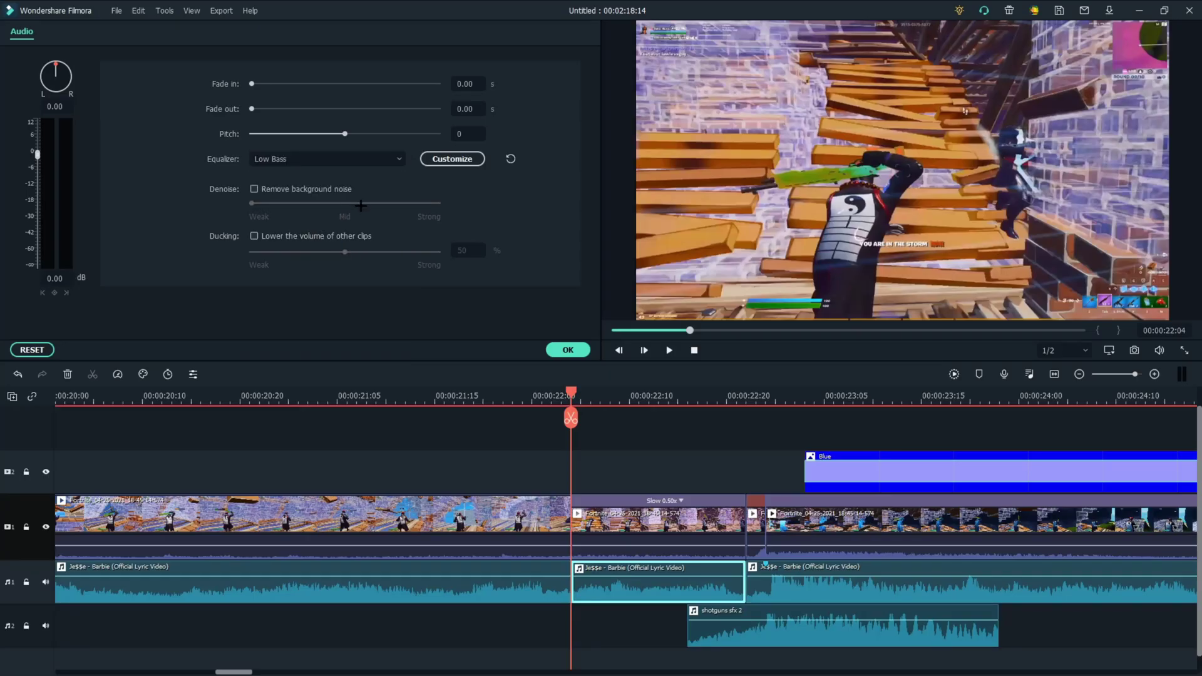
pyautogui.click(432, 159)
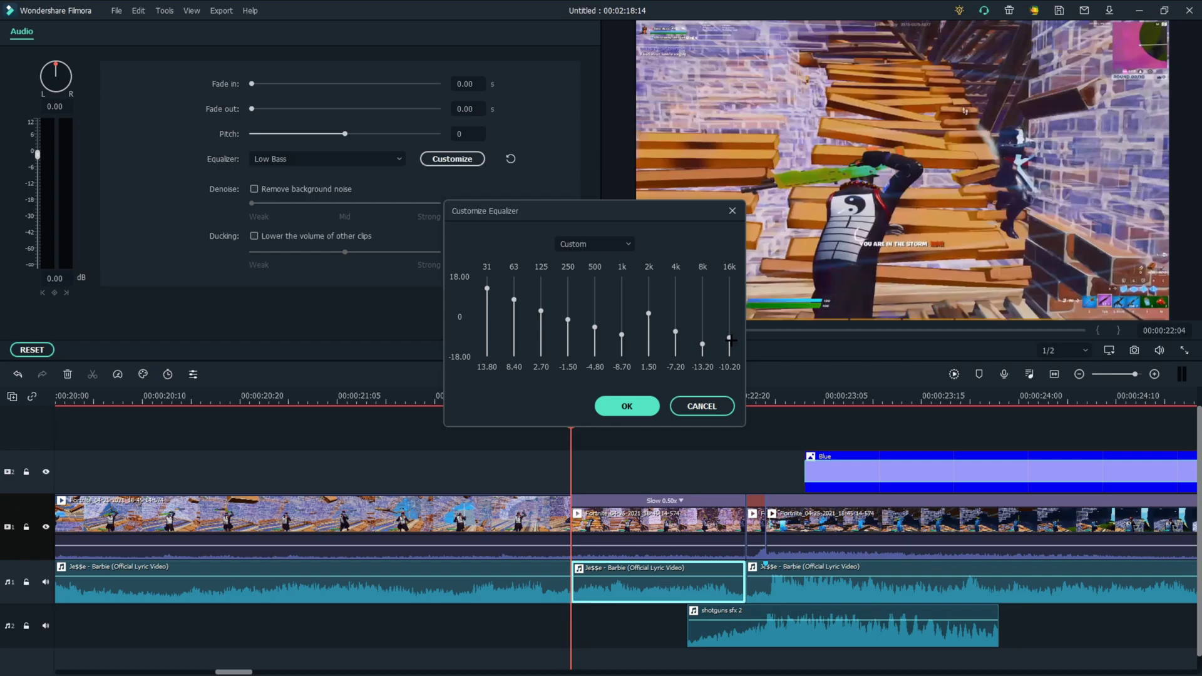
pyautogui.click(627, 405)
pyautogui.press('space')
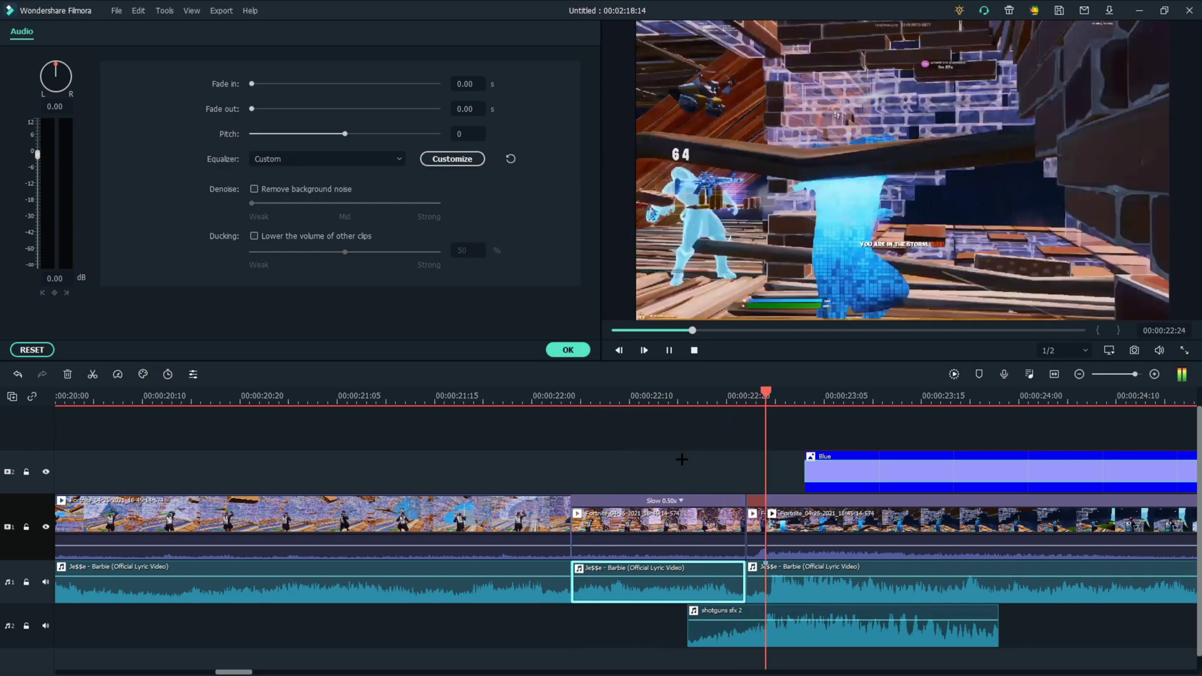
# Switch the middle Barbie piece's equalizer to the Low Bass preset and confirm the audio settings
pyautogui.press('space')
pyautogui.moveTo(870, 403); pyautogui.dragTo(562, 468)
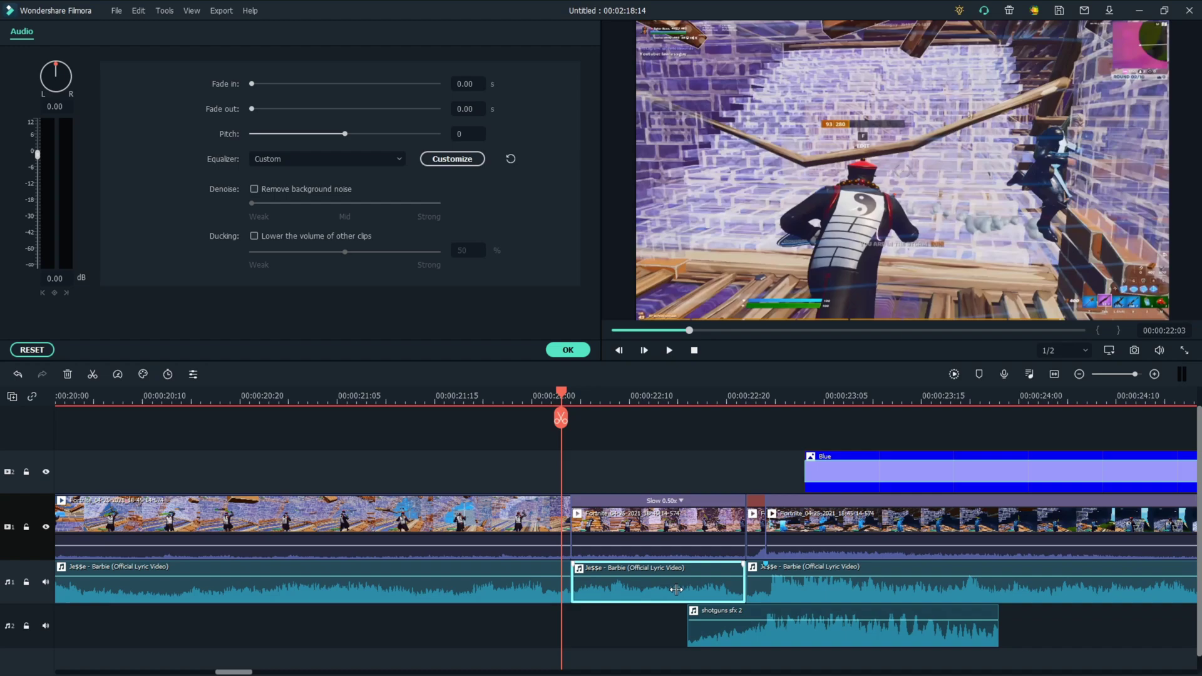
pyautogui.press('Right')
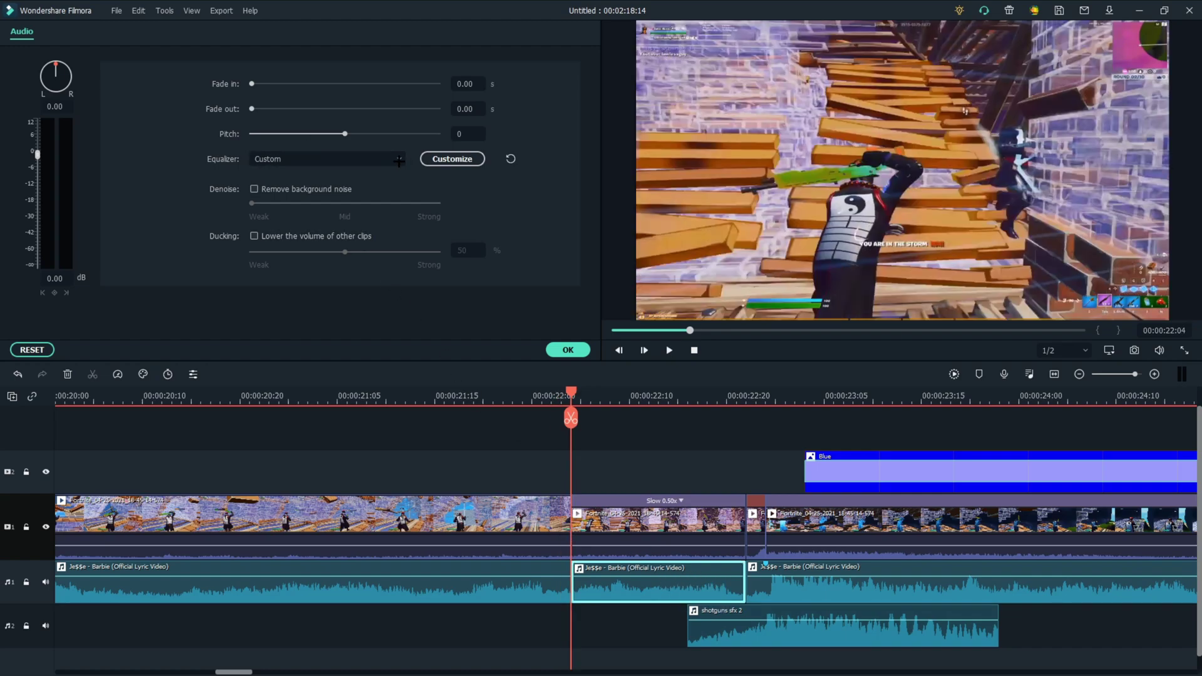
pyautogui.click(402, 161)
pyautogui.scroll(3, 344, 301)
pyautogui.click(325, 239)
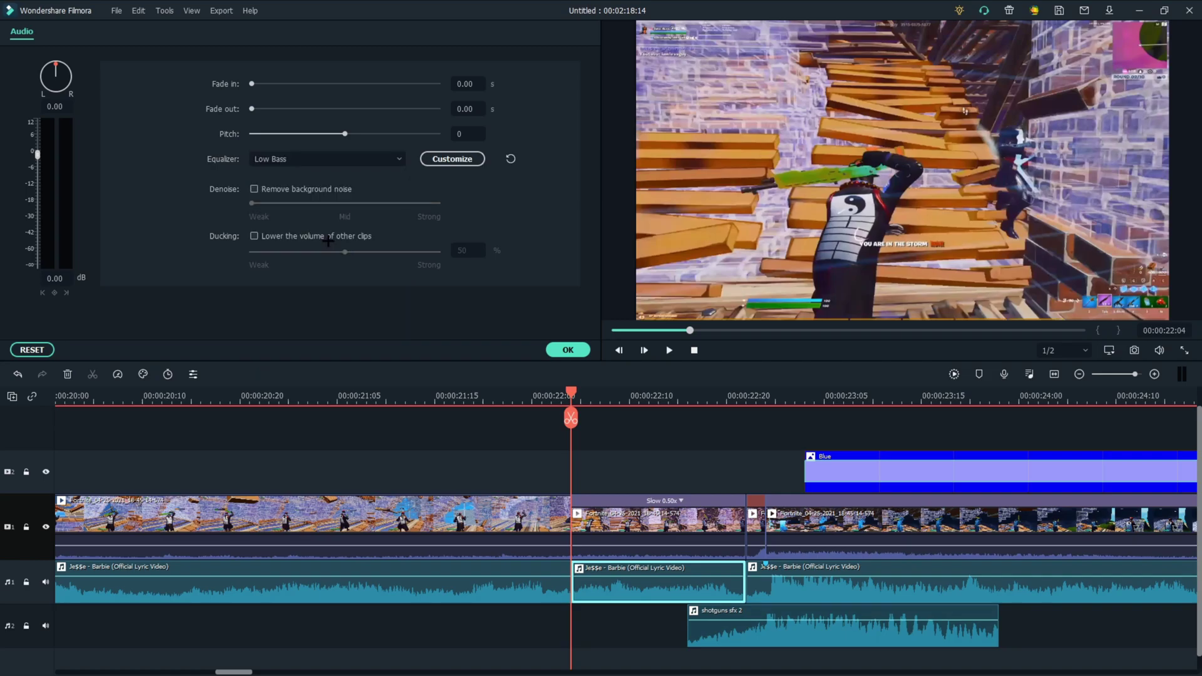
pyautogui.click(564, 351)
# Preview the music section and park the playhead around 22:07
pyautogui.press('space')
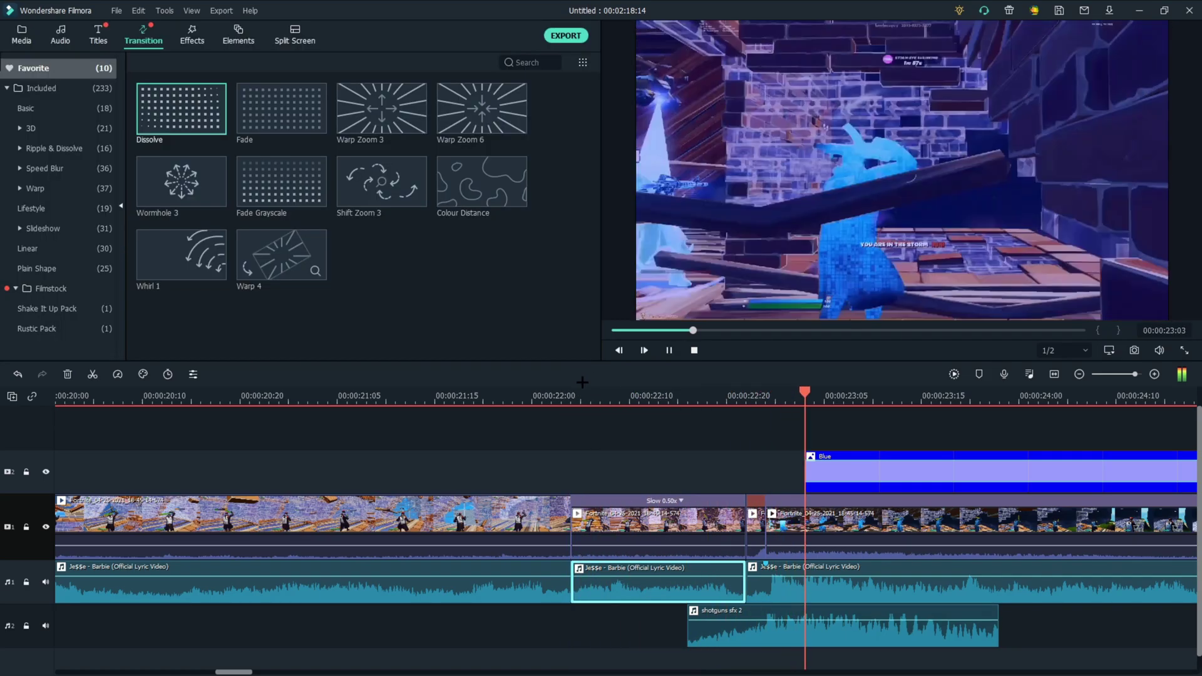
pyautogui.press('space')
pyautogui.scroll(-3, 828, 398)
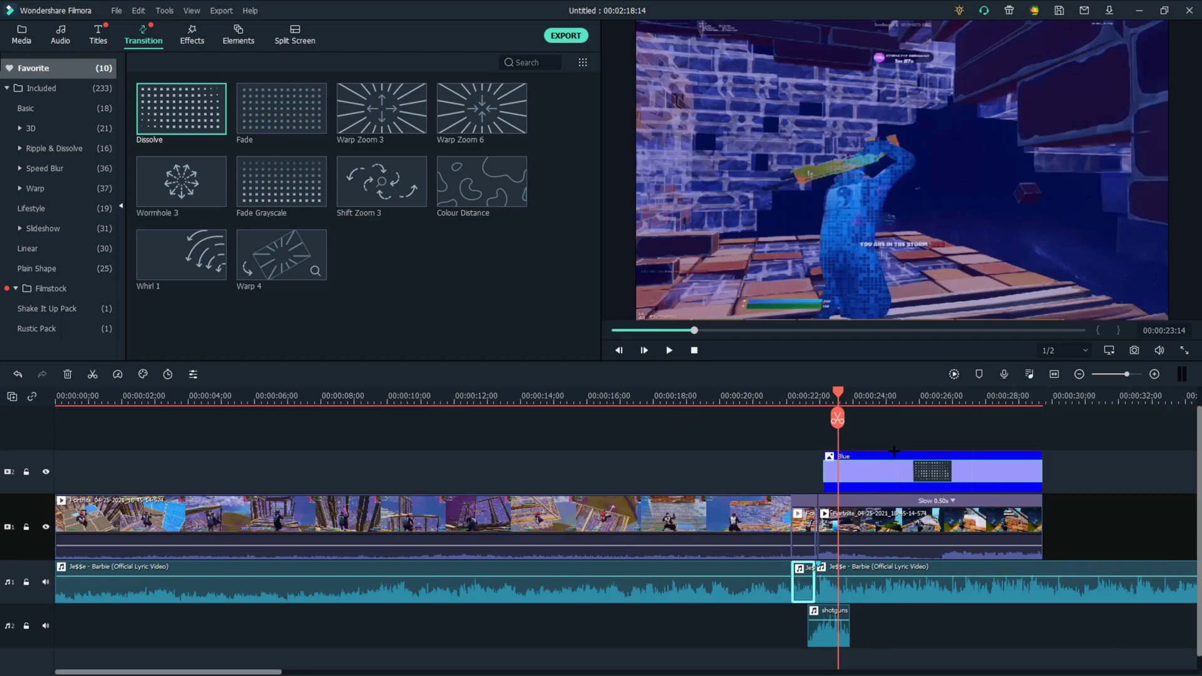
pyautogui.click(827, 398)
pyautogui.click(794, 398)
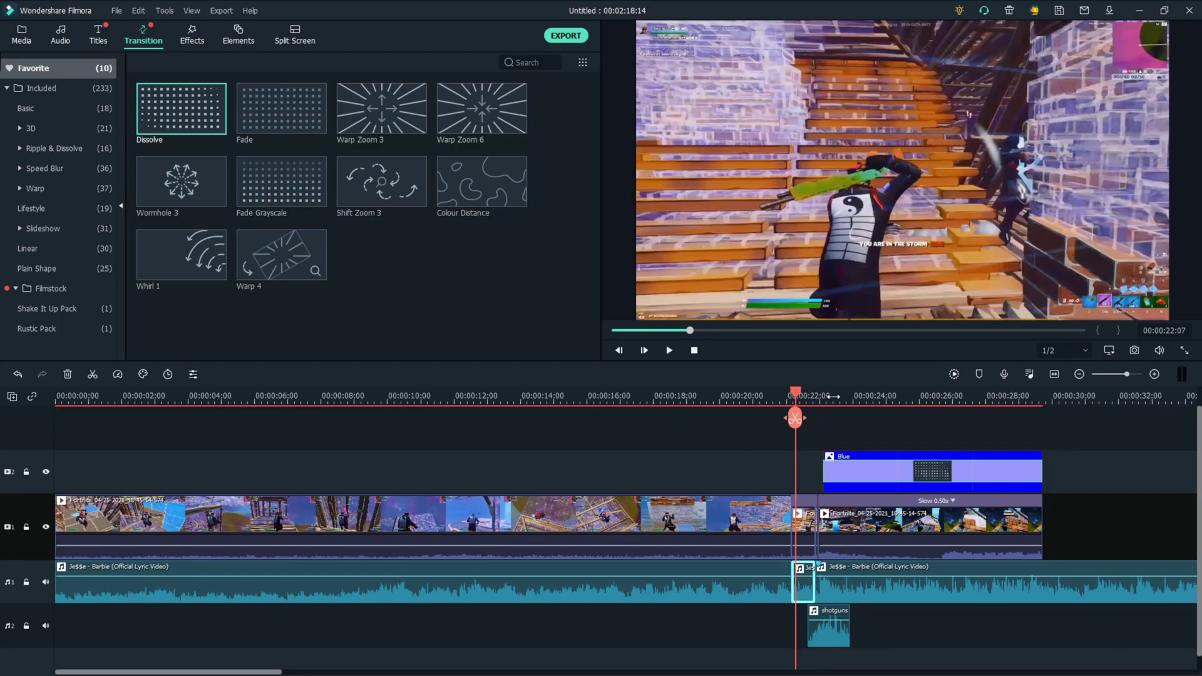
pyautogui.scroll(3, 767, 382)
# Split the Barbie music every two frames from 22:06 through 22:18
pyautogui.moveTo(805, 389); pyautogui.dragTo(766, 392)
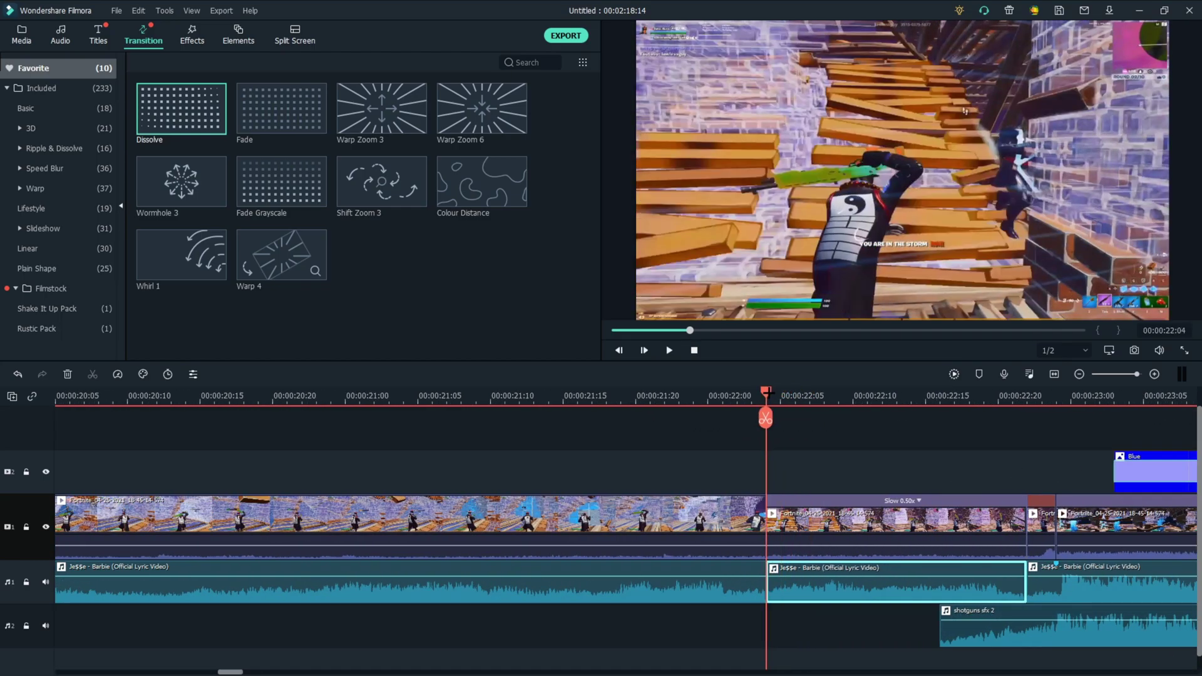
pyautogui.scroll(1, 856, 393)
pyautogui.press('Right')
pyautogui.press('Right')
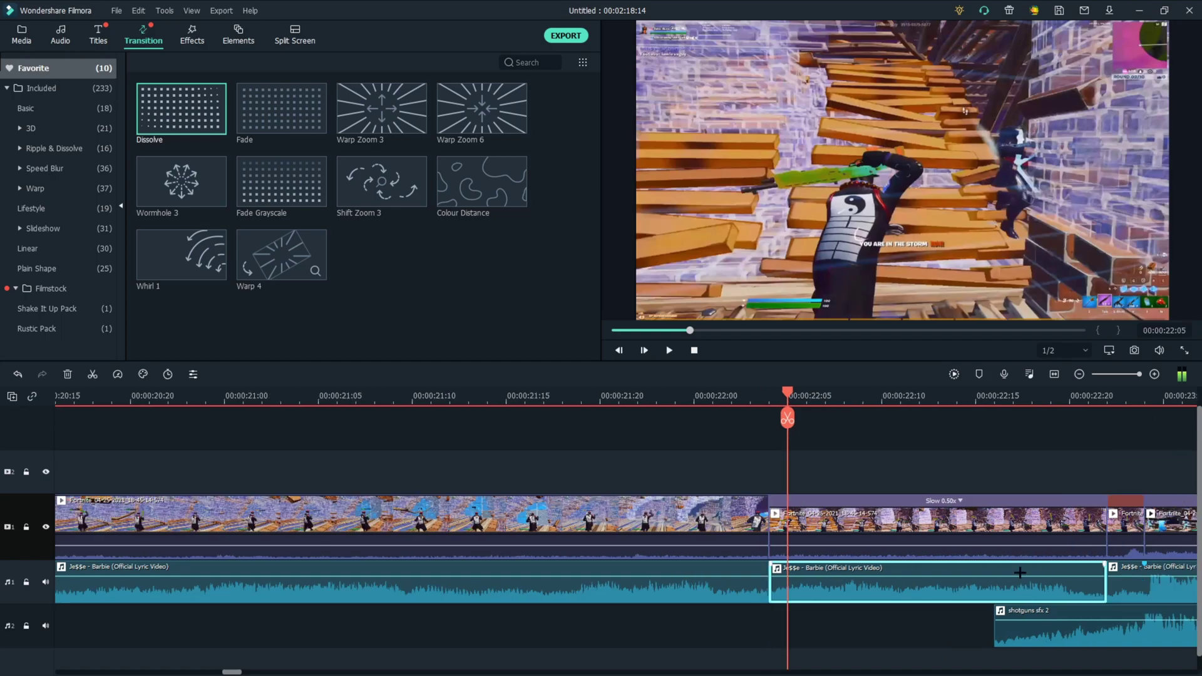
pyautogui.click(807, 416)
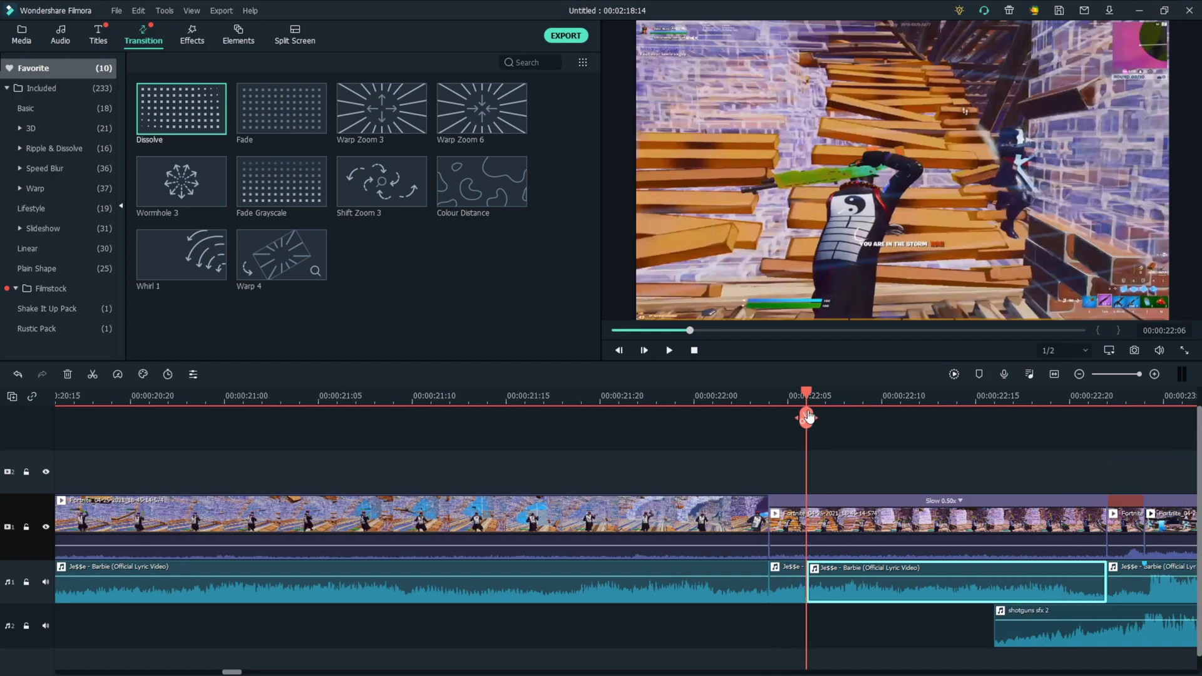
pyautogui.press('Right')
pyautogui.press('Right')
pyautogui.click(844, 418)
pyautogui.press('Right')
pyautogui.press('Right')
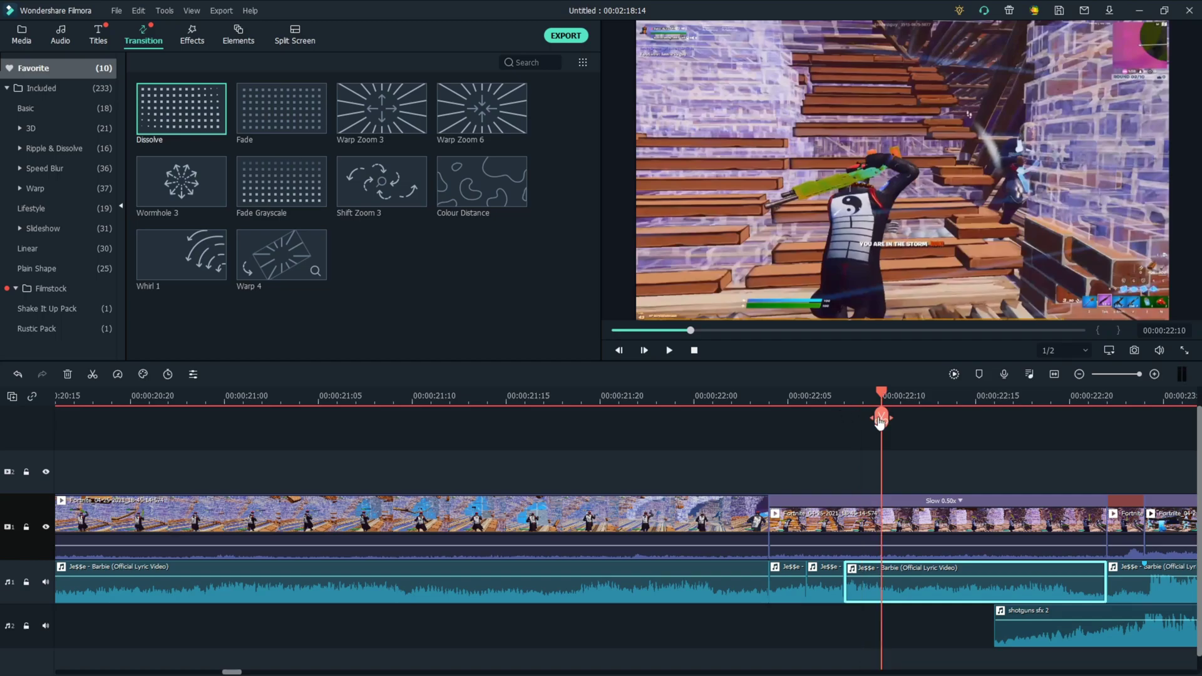
pyautogui.click(881, 418)
pyautogui.press('Right')
pyautogui.press('Right')
pyautogui.click(920, 419)
pyautogui.press('Right')
pyautogui.press('Right')
pyautogui.click(951, 425)
pyautogui.press('Right')
pyautogui.press('Right')
pyautogui.click(994, 421)
pyautogui.press('Right')
pyautogui.press('Right')
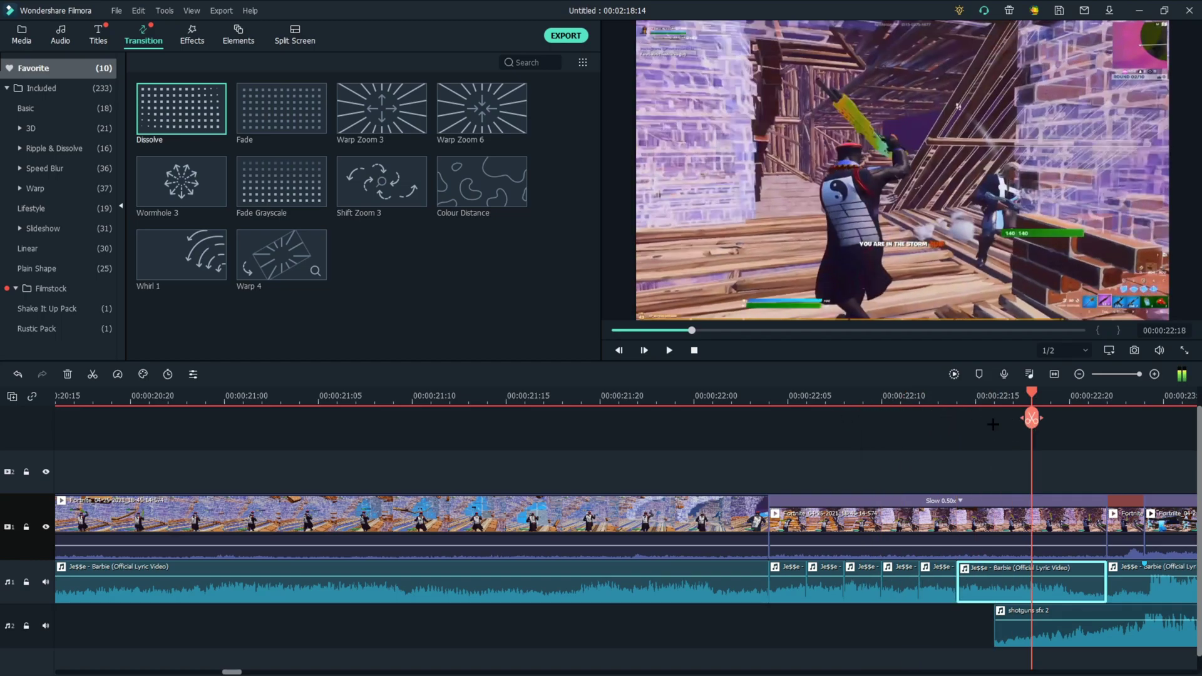
pyautogui.click(1039, 431)
pyautogui.press('Right')
pyautogui.press('Right')
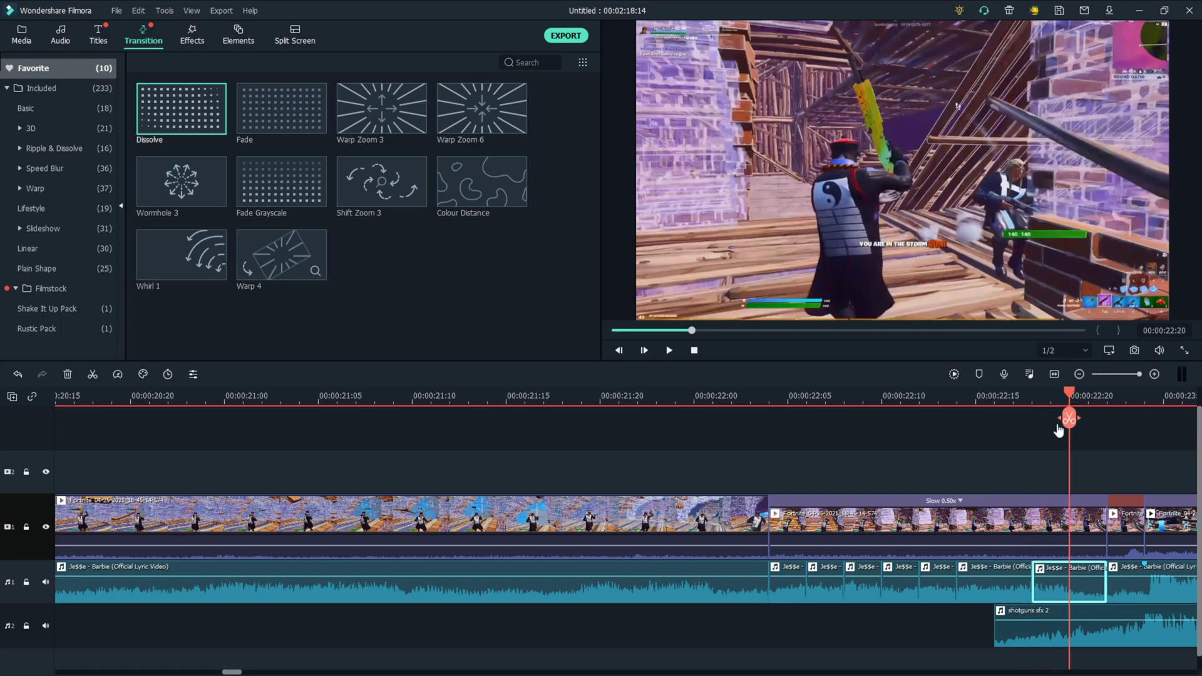
# Undo the last split, redo cuts at 22:16, 22:18 and beyond, and select the 22:04 piece
pyautogui.click(18, 373)
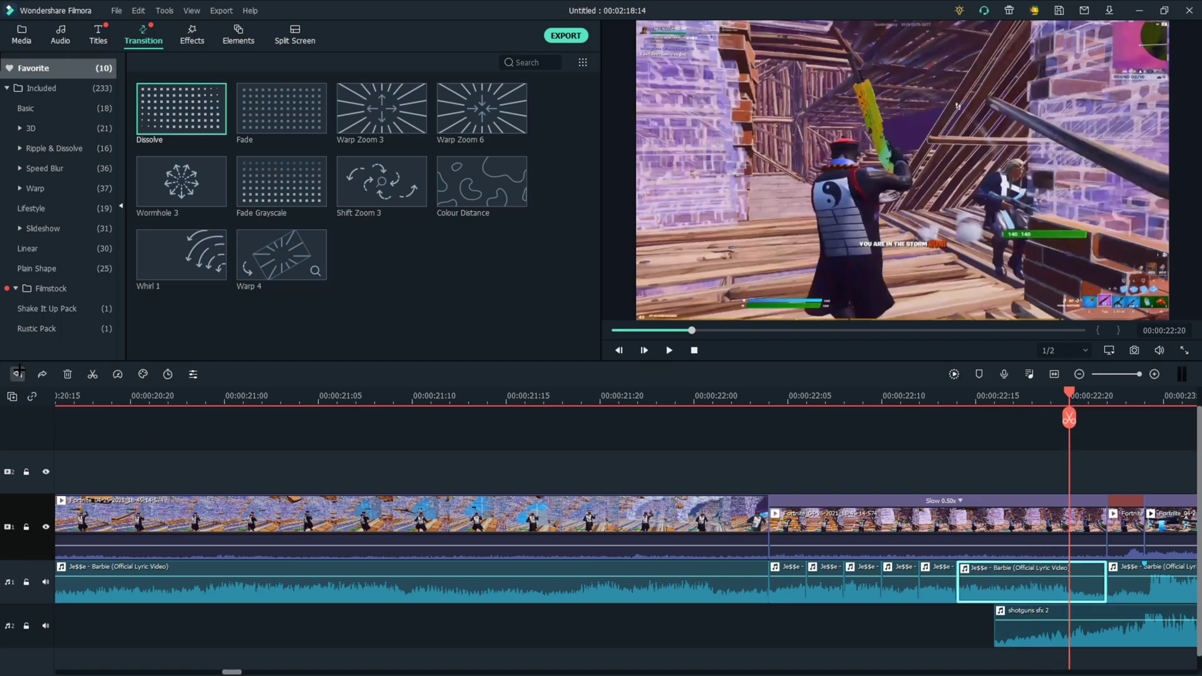
pyautogui.moveTo(1068, 394)
pyautogui.mouseDown()
pyautogui.moveTo(974, 396)
pyautogui.moveTo(1038, 395)
pyautogui.moveTo(1049, 419)
pyautogui.moveTo(1070, 419)
pyautogui.mouseUp()
pyautogui.click(995, 418)
pyautogui.click(1033, 420)
pyautogui.click(1074, 428)
pyautogui.click(791, 596)
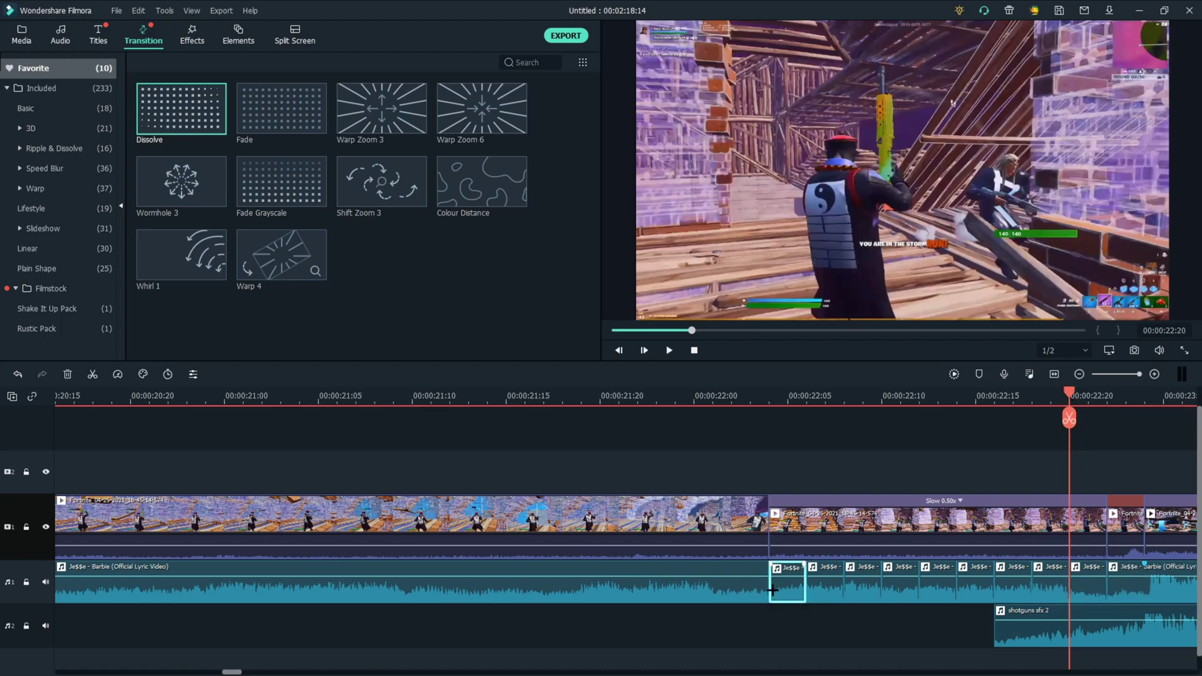
# Delete five alternating short Barbie music pieces, leaving stutter gaps
pyautogui.rightClick(786, 580)
pyautogui.click(840, 362)
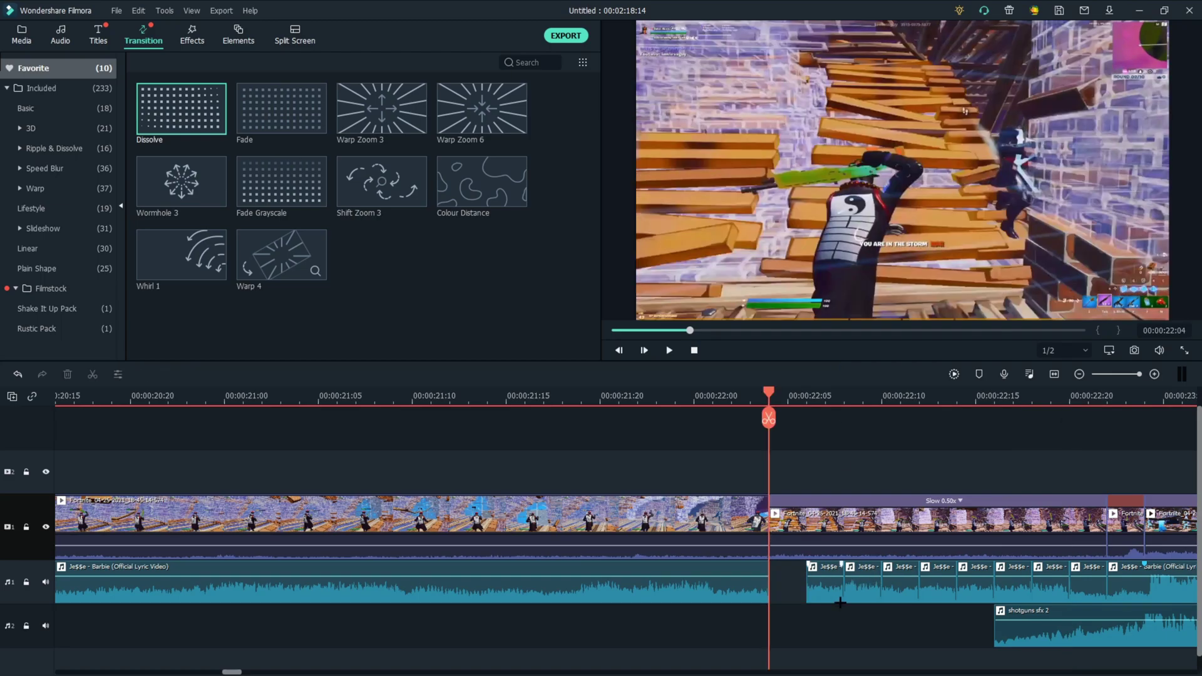
pyautogui.rightClick(864, 593)
pyautogui.click(889, 374)
pyautogui.click(937, 583)
pyautogui.rightClick(937, 583)
pyautogui.click(967, 364)
pyautogui.click(1025, 590)
pyautogui.rightClick(1025, 590)
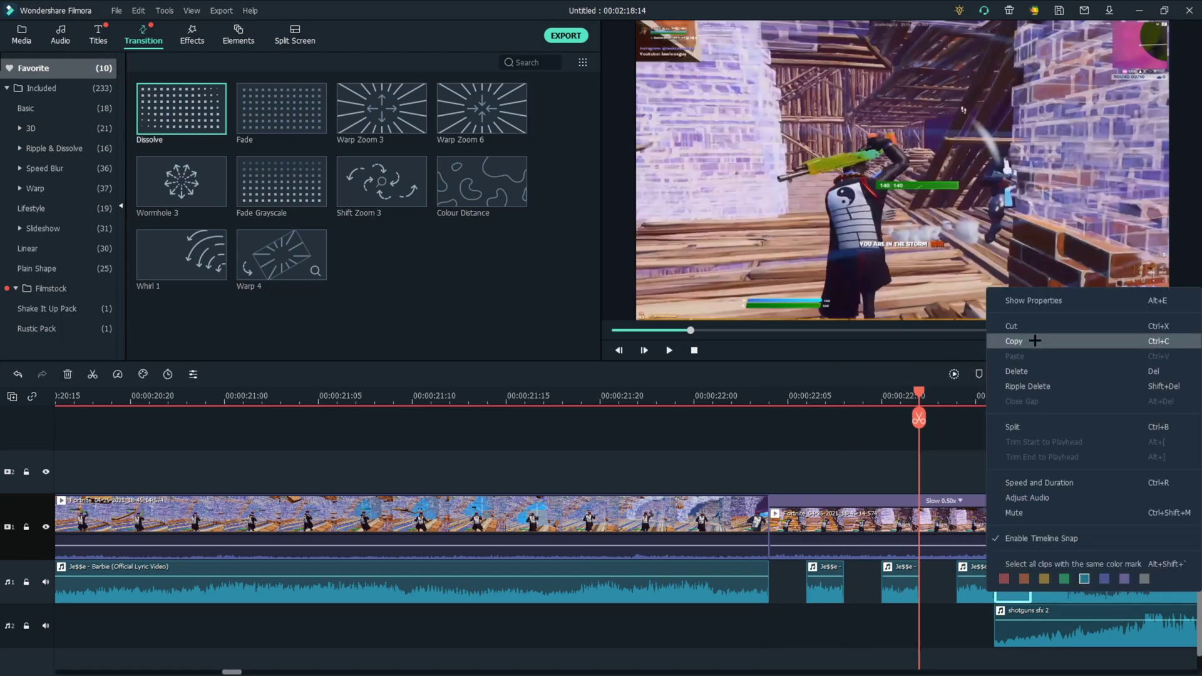
pyautogui.click(1027, 367)
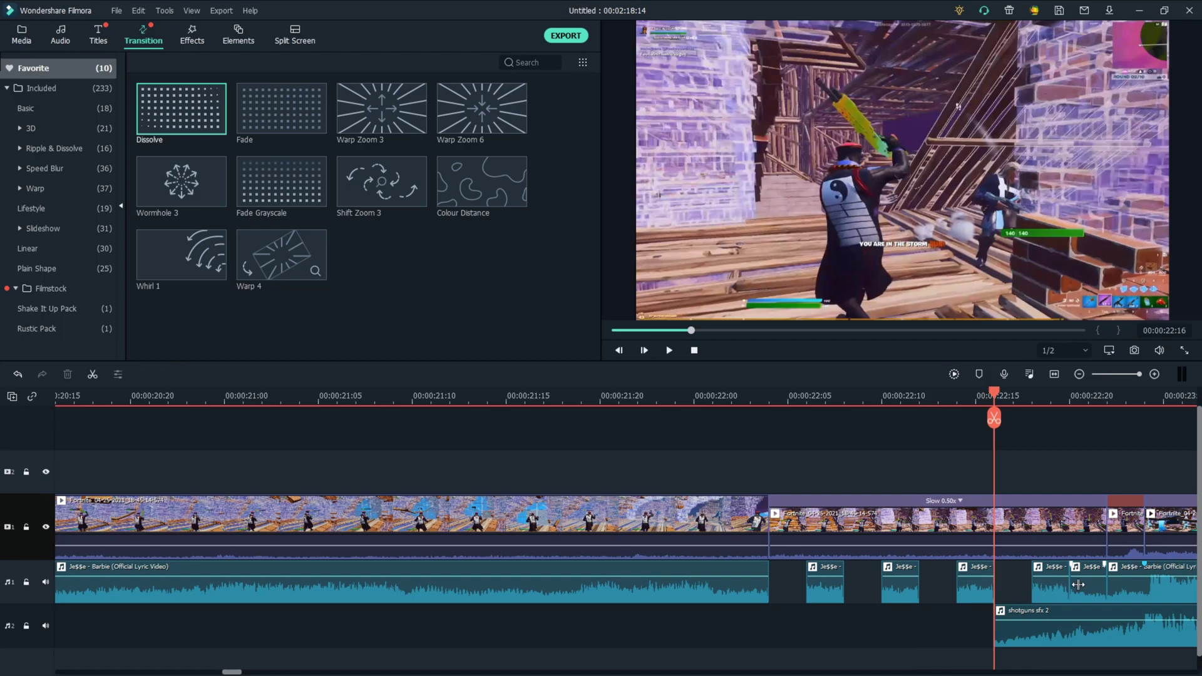
pyautogui.click(1083, 584)
pyautogui.rightClick(1082, 589)
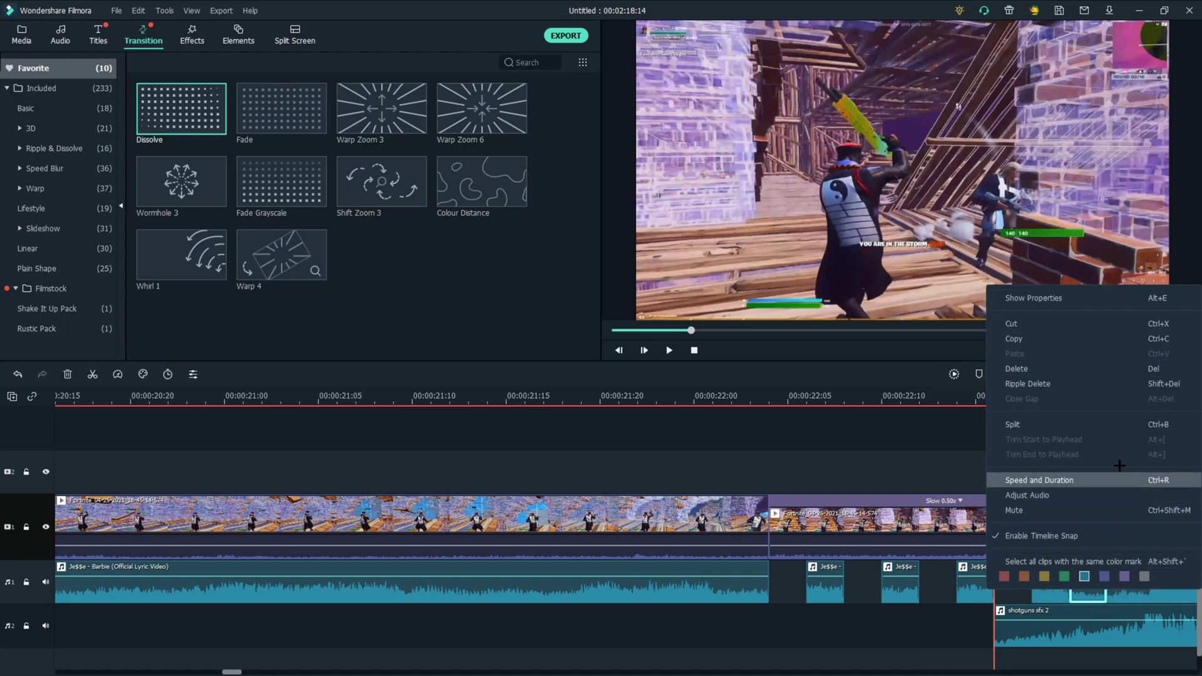
pyautogui.click(1027, 367)
# Preview the stuttered music, shift the Blue overlay slightly left, and add a Black sample colour clip
pyautogui.moveTo(1069, 393); pyautogui.dragTo(394, 414)
pyautogui.press('space')
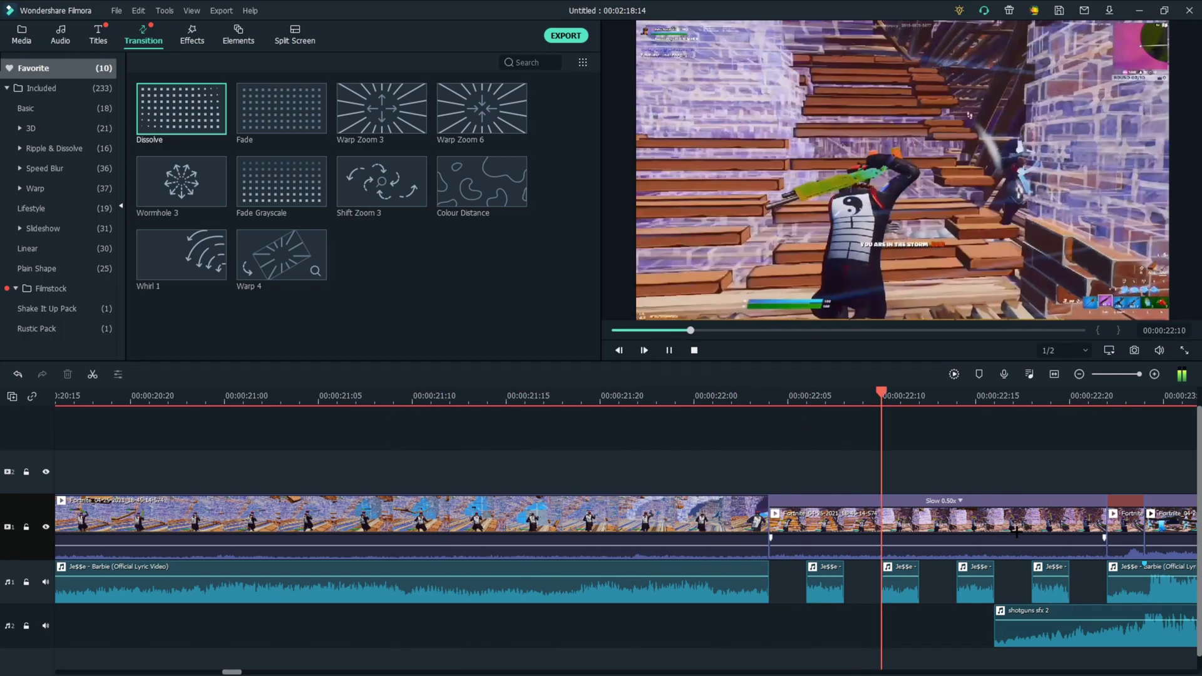
pyautogui.press('space')
pyautogui.scroll(-5, 996, 415)
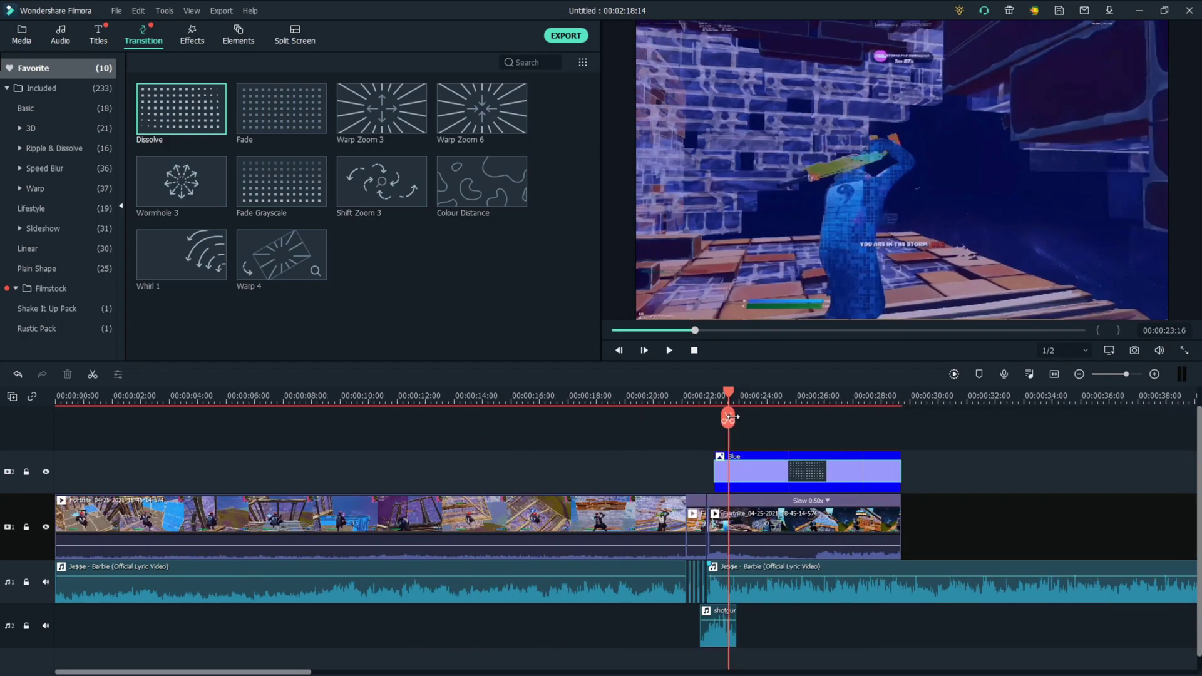
pyautogui.scroll(2, 720, 438)
pyautogui.moveTo(655, 453); pyautogui.dragTo(618, 453)
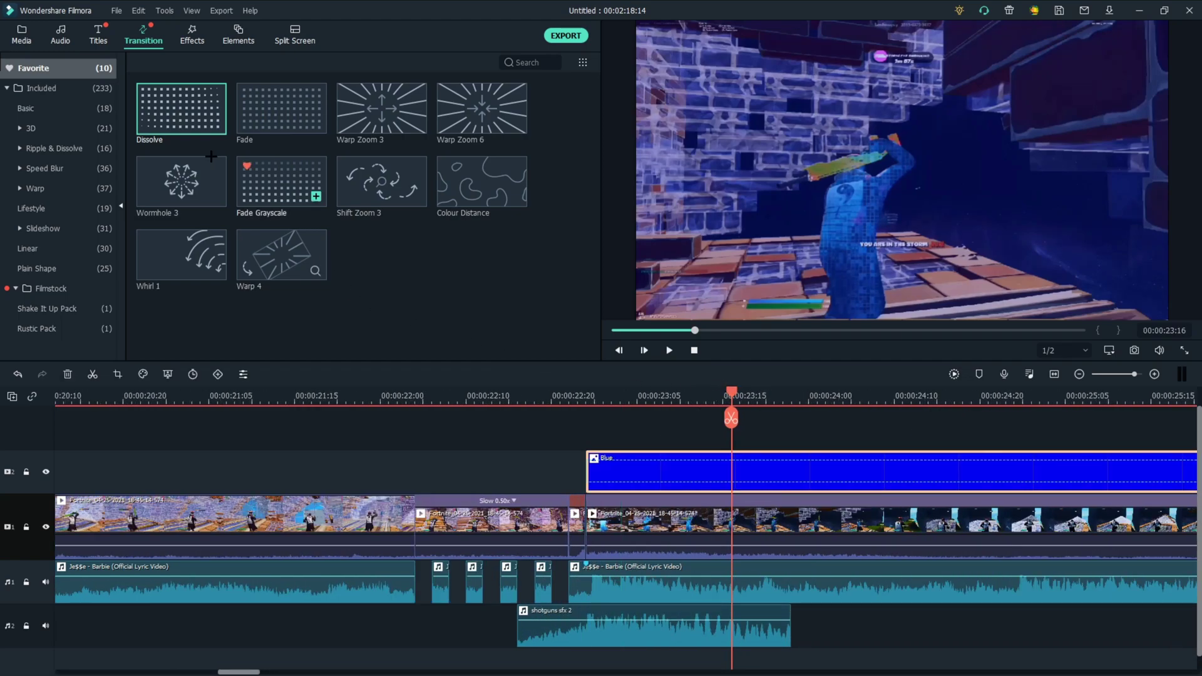
pyautogui.click(35, 46)
pyautogui.moveTo(1193, 407); pyautogui.dragTo(255, 434)
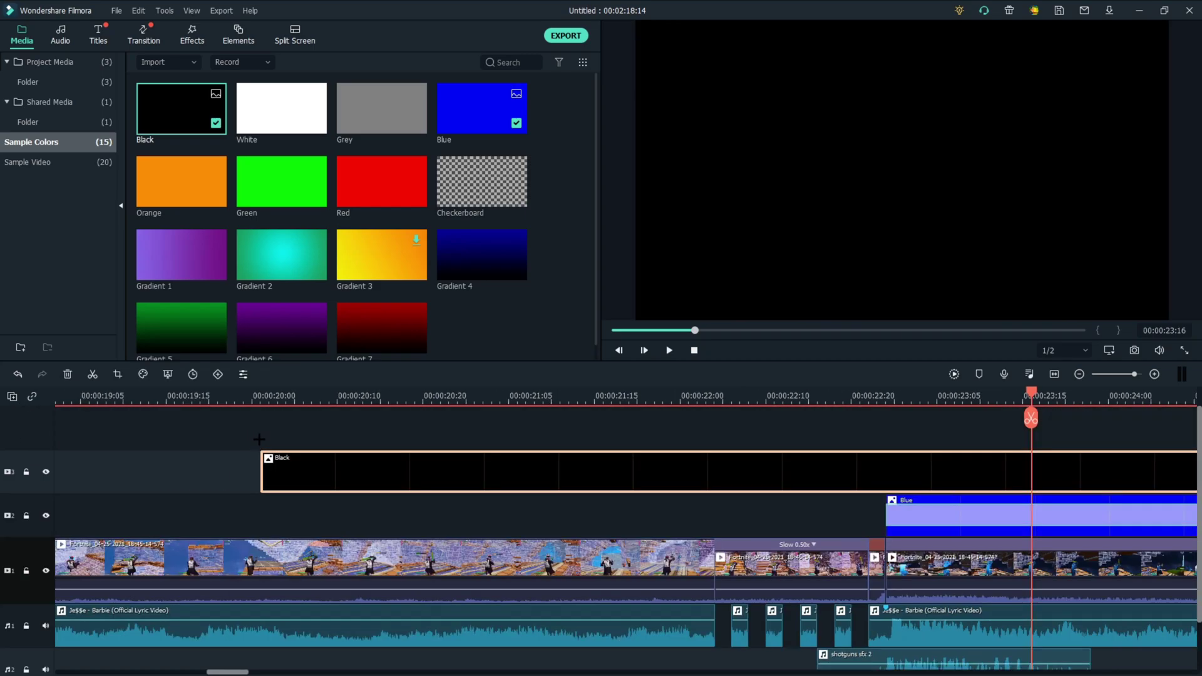
# Trim the Black colour clip to run from 22:04 to 22:20, where the Blue overlay begins
pyautogui.moveTo(1004, 400); pyautogui.dragTo(917, 413)
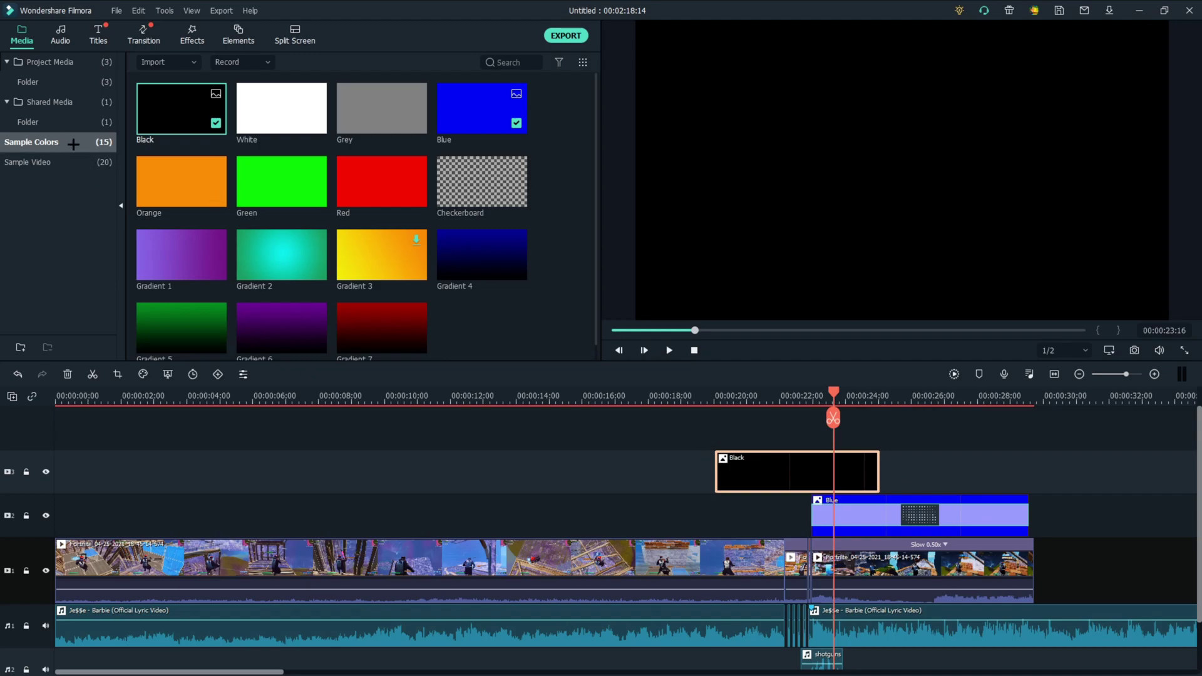
pyautogui.moveTo(879, 464); pyautogui.dragTo(809, 464)
pyautogui.moveTo(831, 390); pyautogui.dragTo(805, 392)
pyautogui.scroll(4, 867, 404)
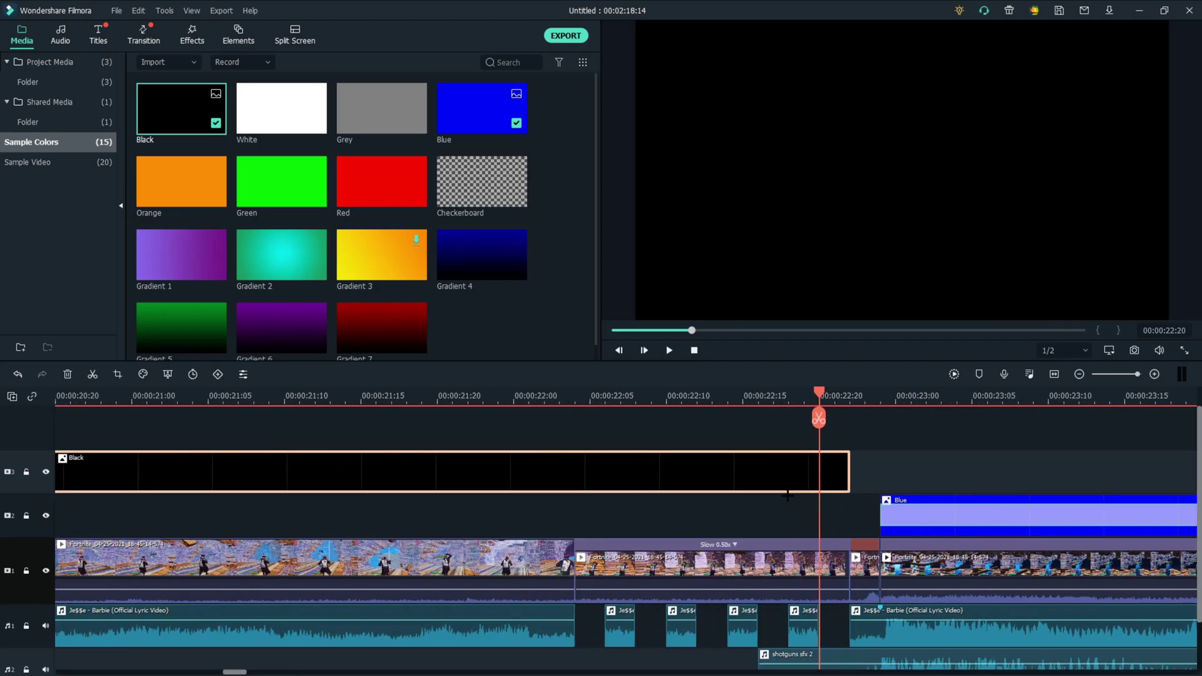
pyautogui.moveTo(815, 401); pyautogui.dragTo(955, 503)
pyautogui.moveTo(251, 471); pyautogui.dragTo(330, 538)
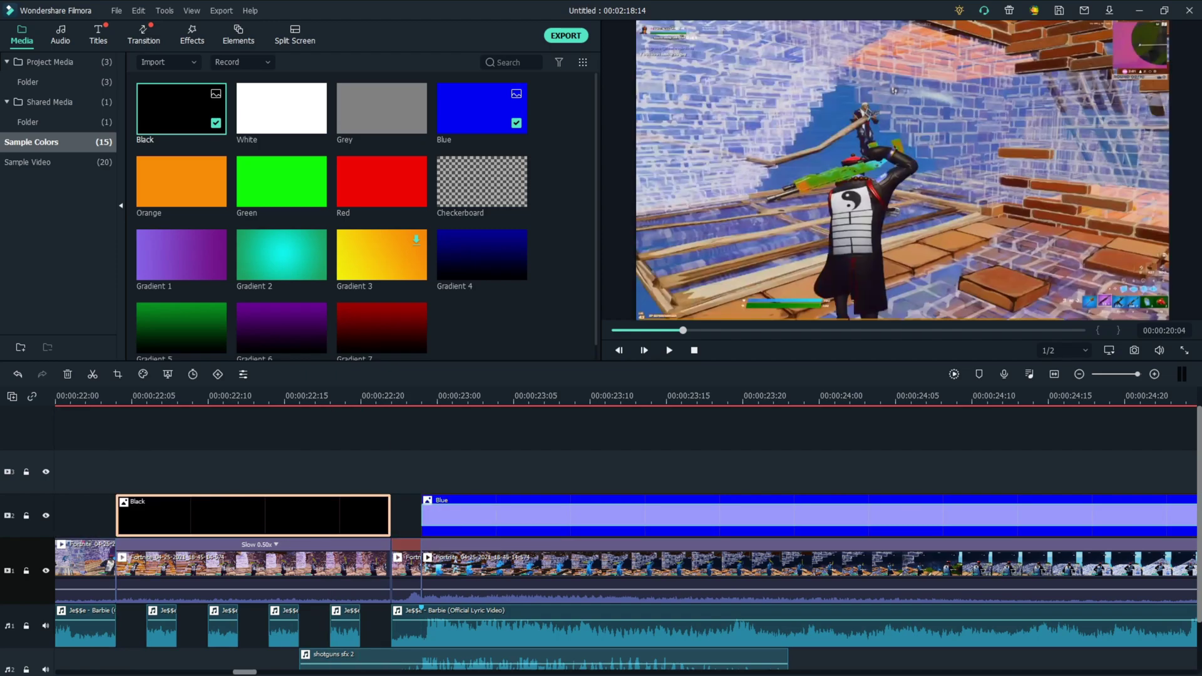
pyautogui.moveTo(224, 402); pyautogui.dragTo(736, 492)
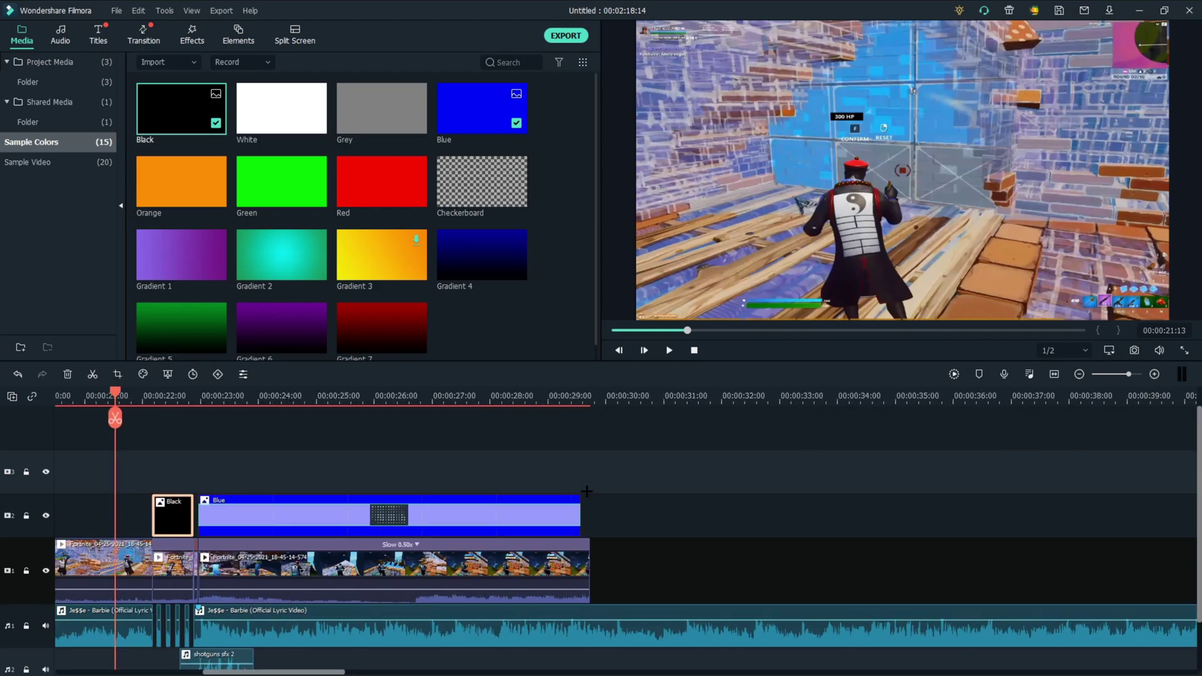
# Zoom in, cut the Black clip at 22:06 and 22:08, and delete the piece between
pyautogui.press('space')
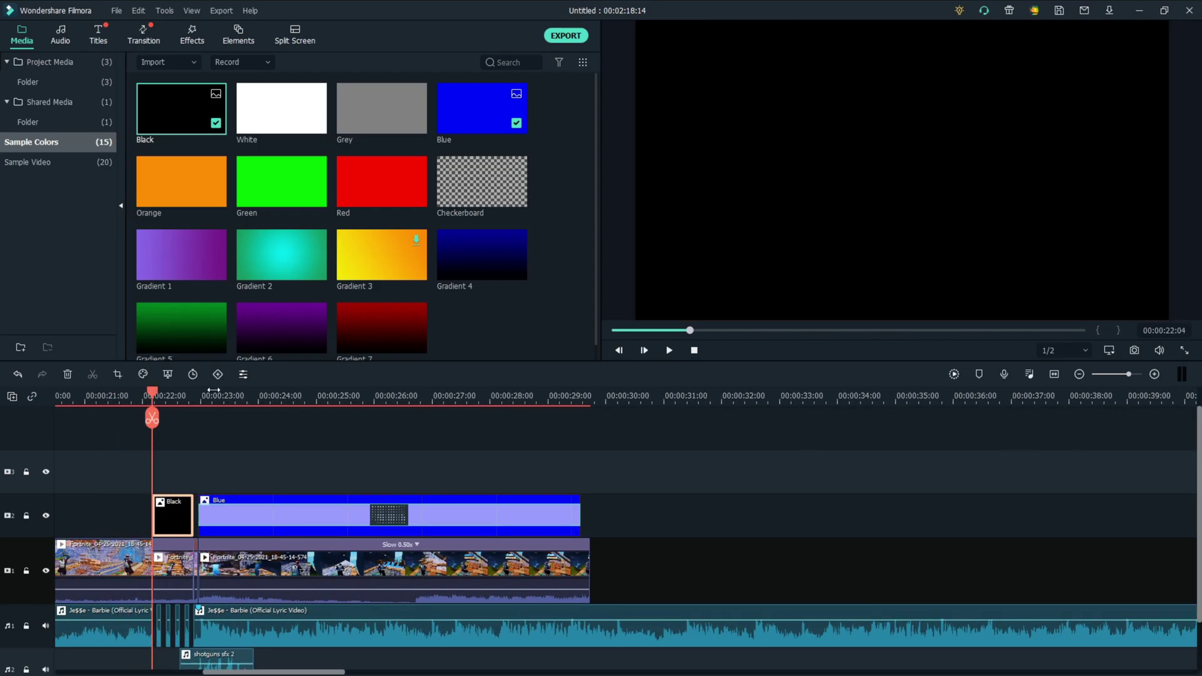
pyautogui.hotkey('ctrl', '=')
pyautogui.moveTo(883, 443); pyautogui.dragTo(1186, 450)
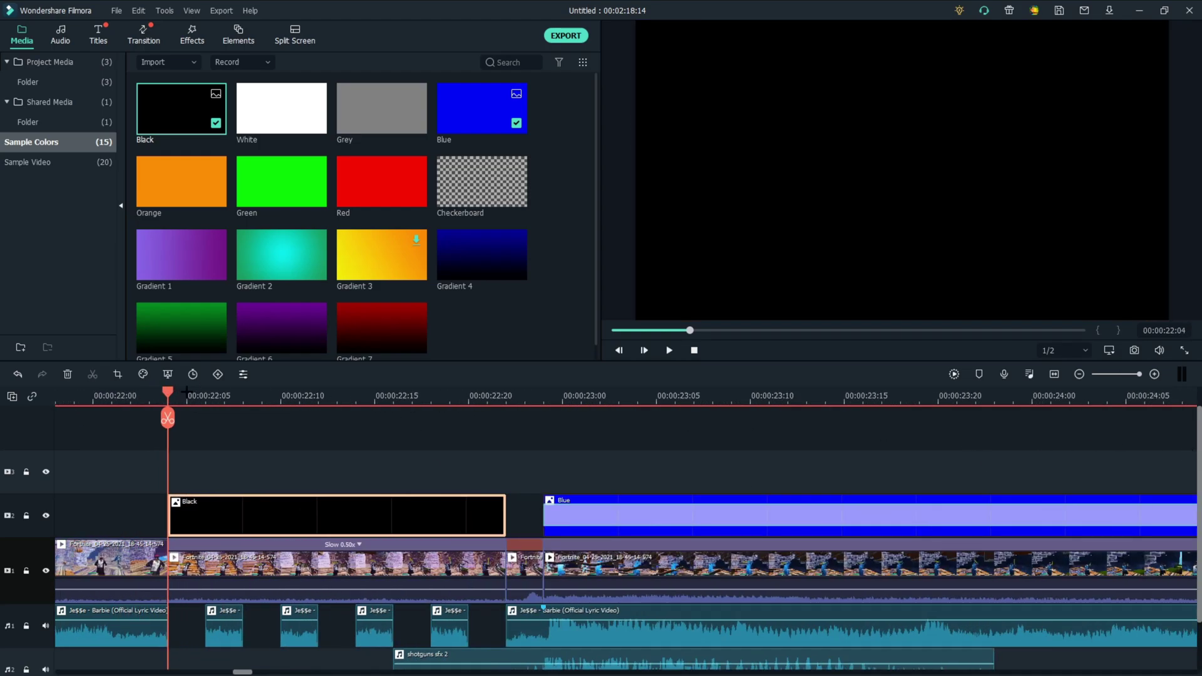
pyautogui.moveTo(180, 393); pyautogui.dragTo(207, 393)
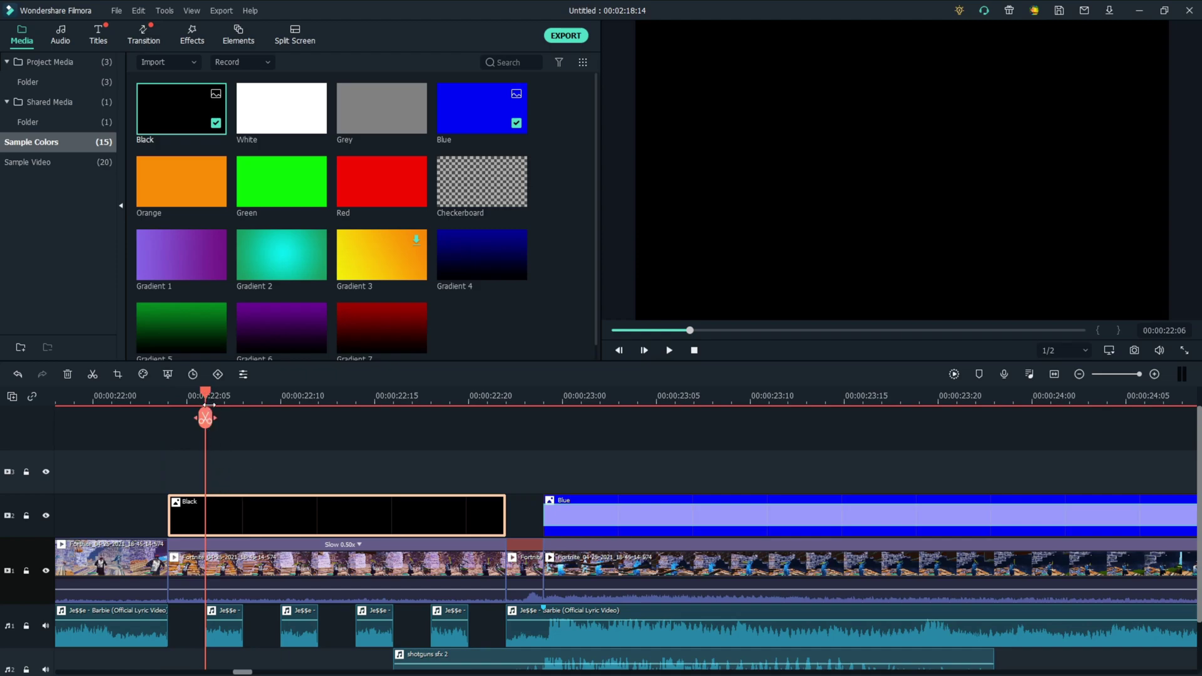
pyautogui.click(205, 418)
pyautogui.click(243, 395)
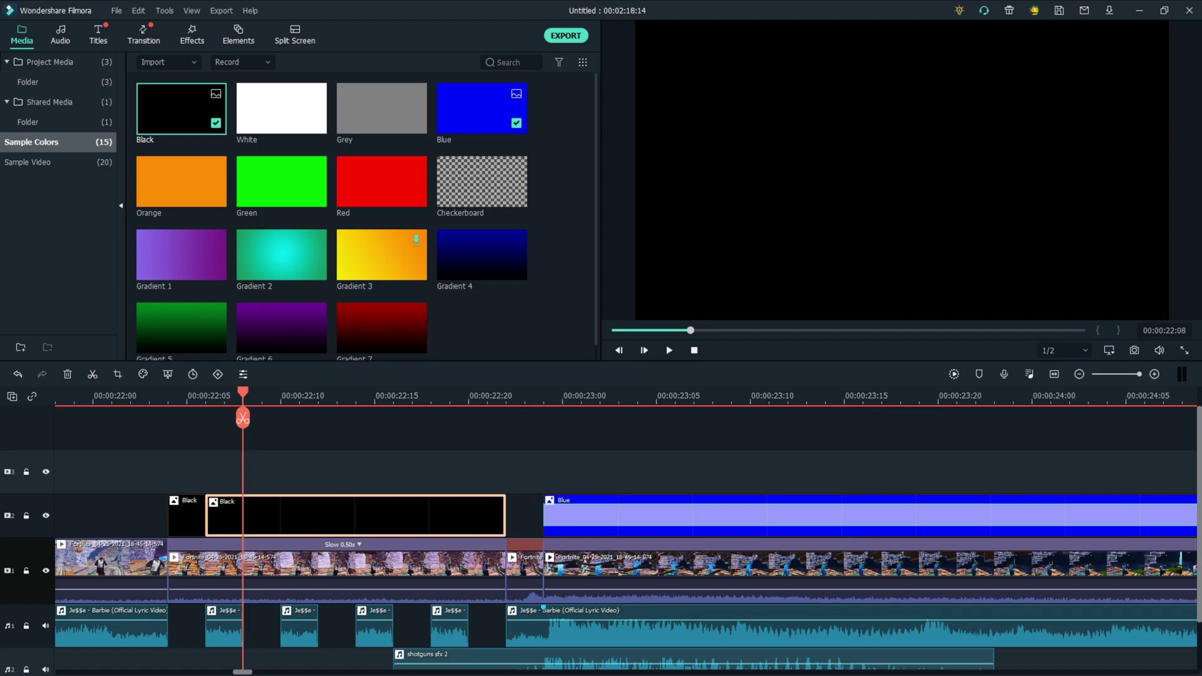
pyautogui.click(250, 420)
pyautogui.rightClick(220, 515)
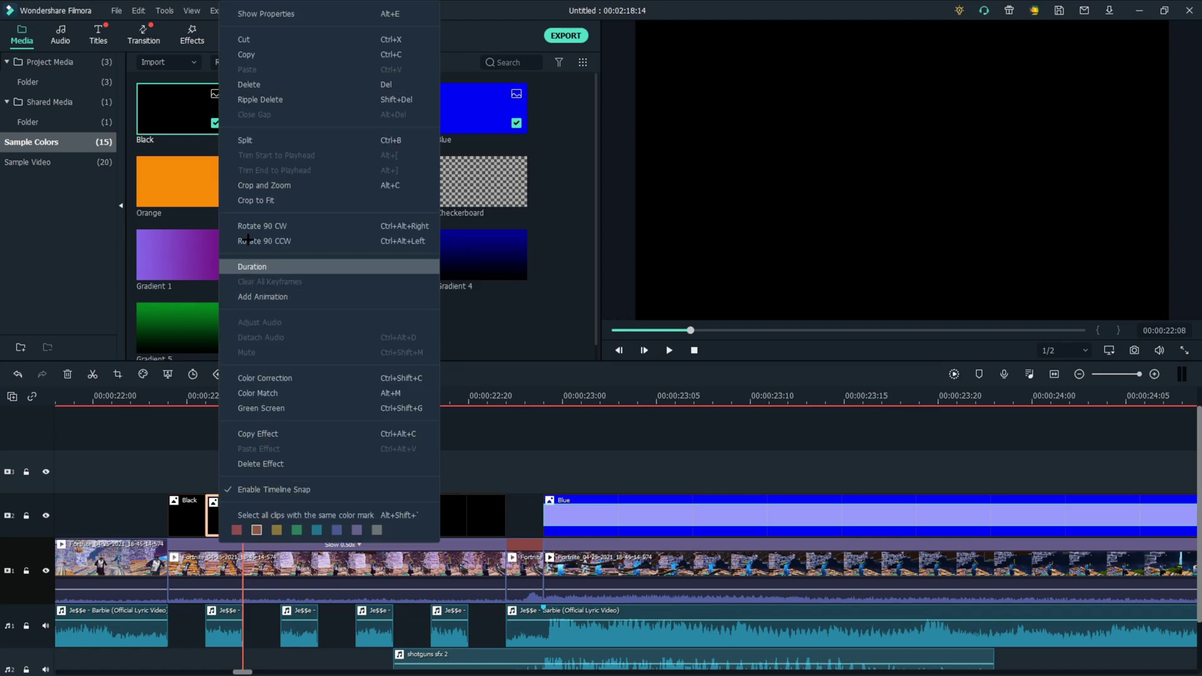
pyautogui.click(244, 83)
# Cut the Black clip at 22:10 and 22:12 and delete the middle piece for a gap
pyautogui.moveTo(205, 394); pyautogui.dragTo(73, 407)
pyautogui.press('space')
pyautogui.press('space')
pyautogui.moveTo(500, 405); pyautogui.dragTo(325, 420)
pyautogui.click(341, 513)
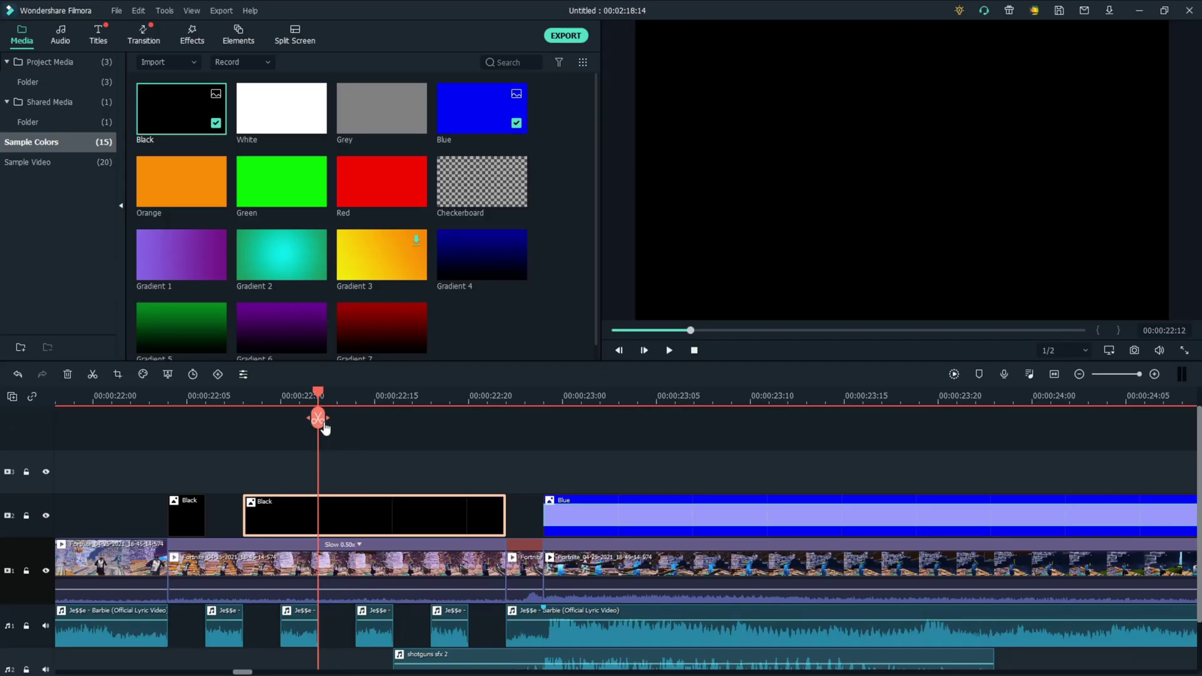
pyautogui.click(322, 424)
pyautogui.moveTo(319, 393); pyautogui.dragTo(281, 393)
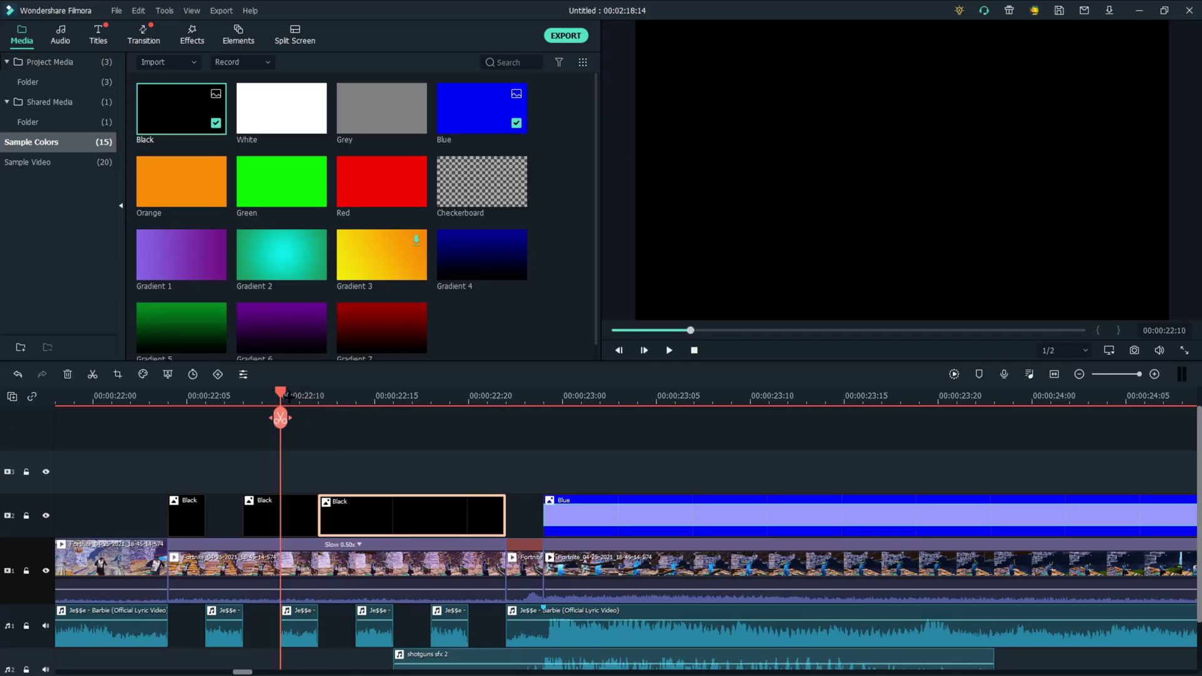
pyautogui.click(297, 516)
pyautogui.click(281, 419)
pyautogui.rightClick(297, 517)
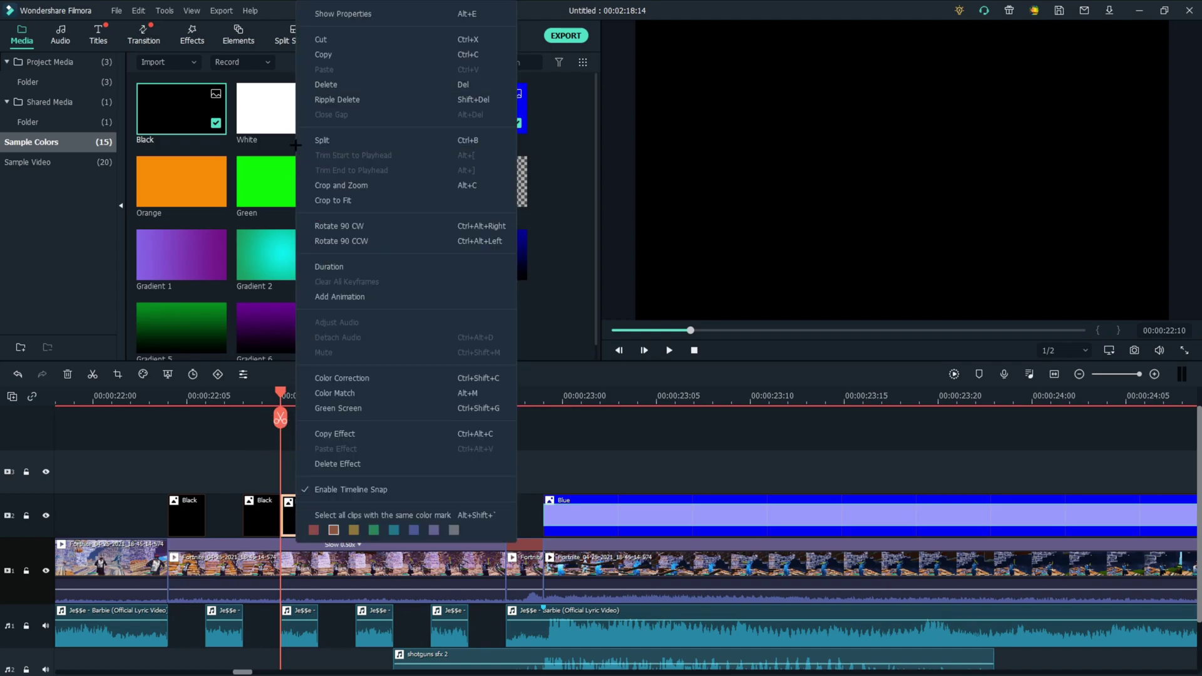
pyautogui.click(326, 84)
# Cut the Black clip around 22:14 and delete another short piece for the next gap
pyautogui.moveTo(306, 392); pyautogui.dragTo(393, 393)
pyautogui.click(394, 497)
pyautogui.click(393, 418)
pyautogui.press('Left')
pyautogui.press('Left')
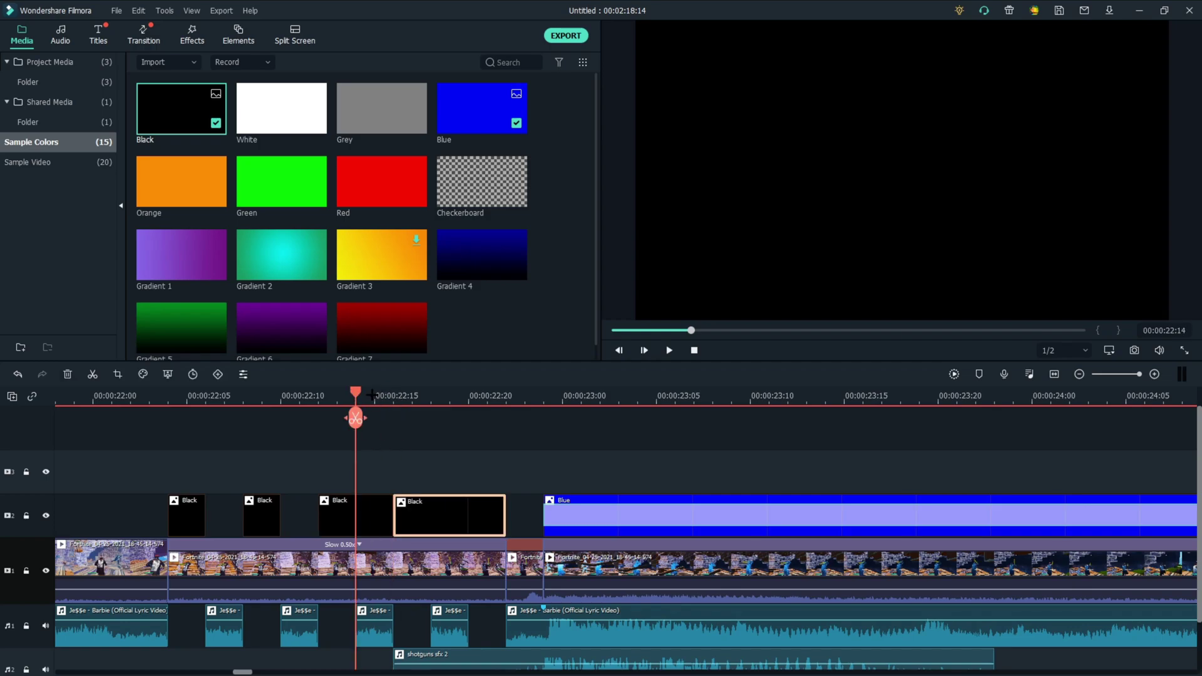
pyautogui.click(386, 502)
pyautogui.click(355, 420)
pyautogui.rightClick(374, 520)
pyautogui.click(413, 85)
# Split the remaining Black clip, including at 22:20, and delete a piece for the final gap
pyautogui.click(455, 398)
pyautogui.press('Left')
pyautogui.click(438, 507)
pyautogui.click(431, 419)
pyautogui.moveTo(431, 398); pyautogui.dragTo(477, 395)
pyautogui.click(468, 417)
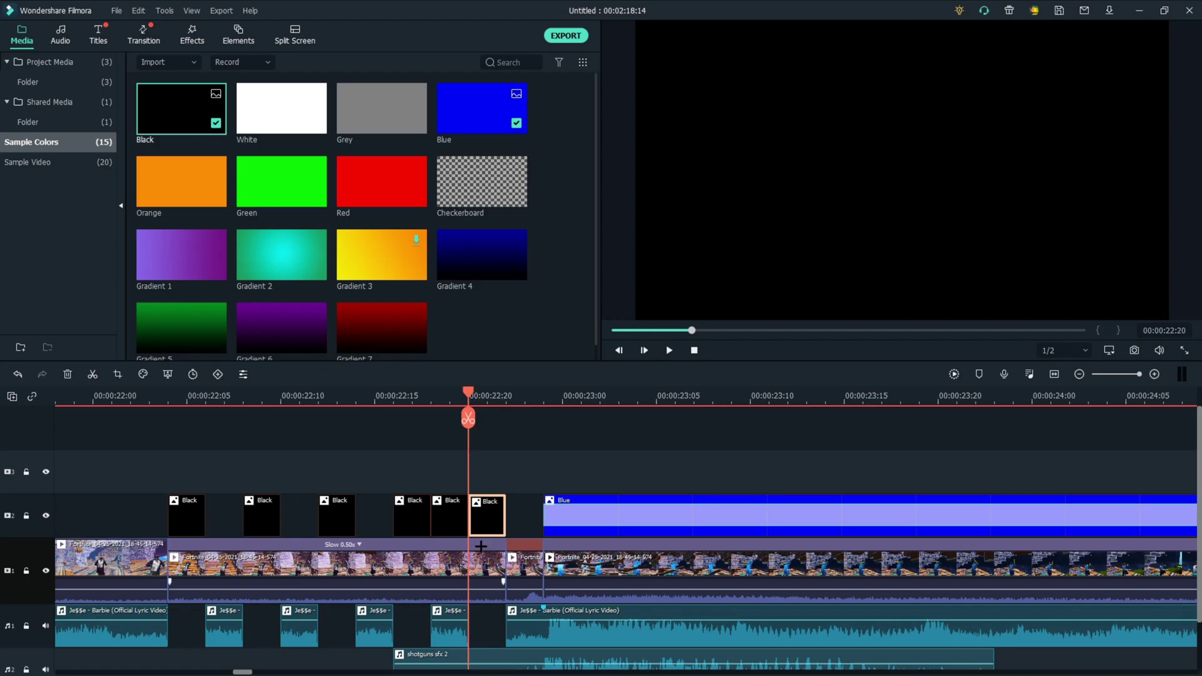
pyautogui.rightClick(464, 516)
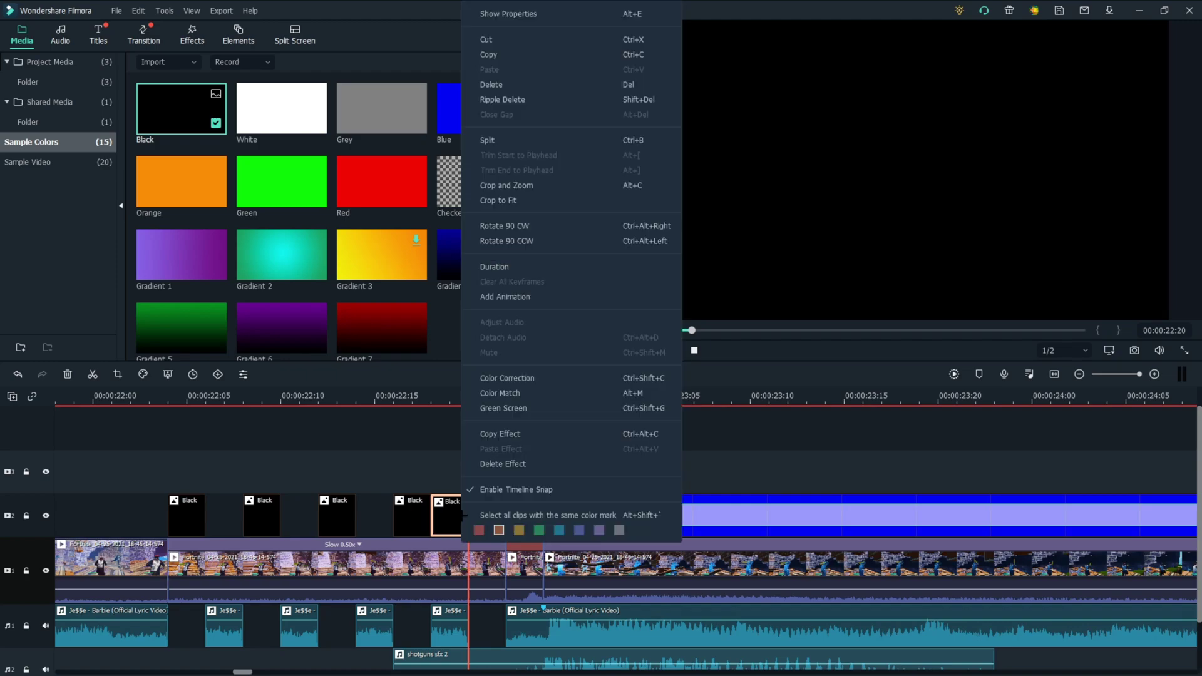
pyautogui.click(525, 83)
pyautogui.scroll(-4, 459, 422)
pyautogui.moveTo(433, 396); pyautogui.dragTo(291, 397)
pyautogui.press('space')
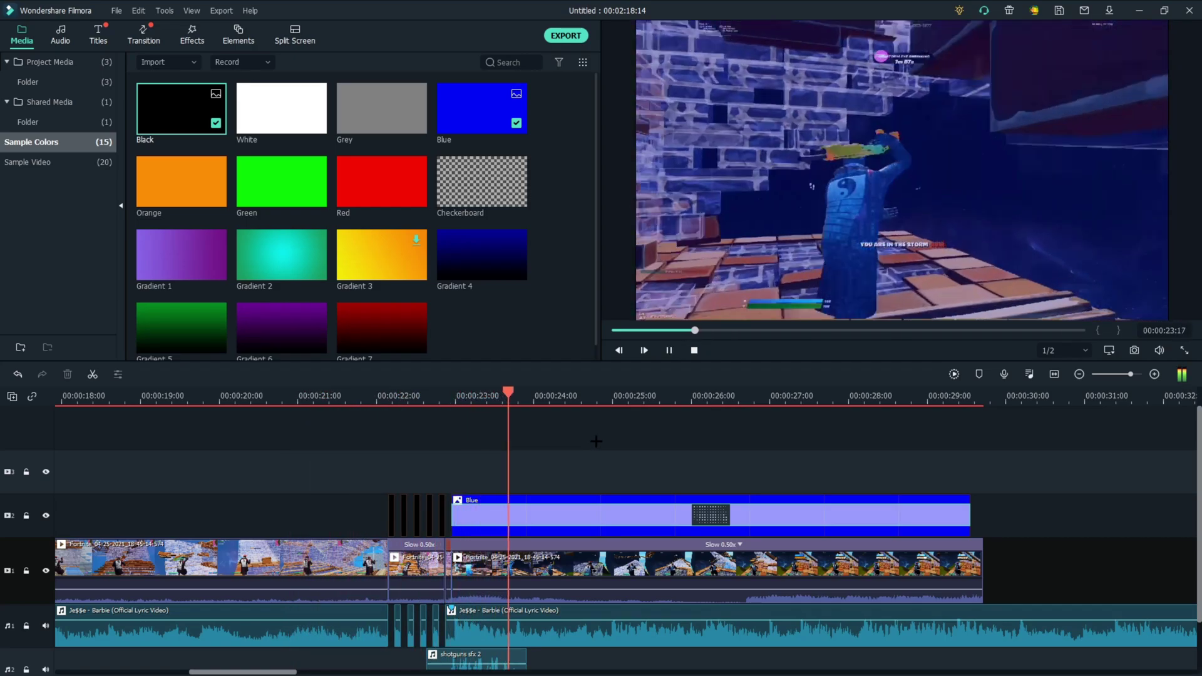
pyautogui.press('space')
pyautogui.scroll(-2, 621, 405)
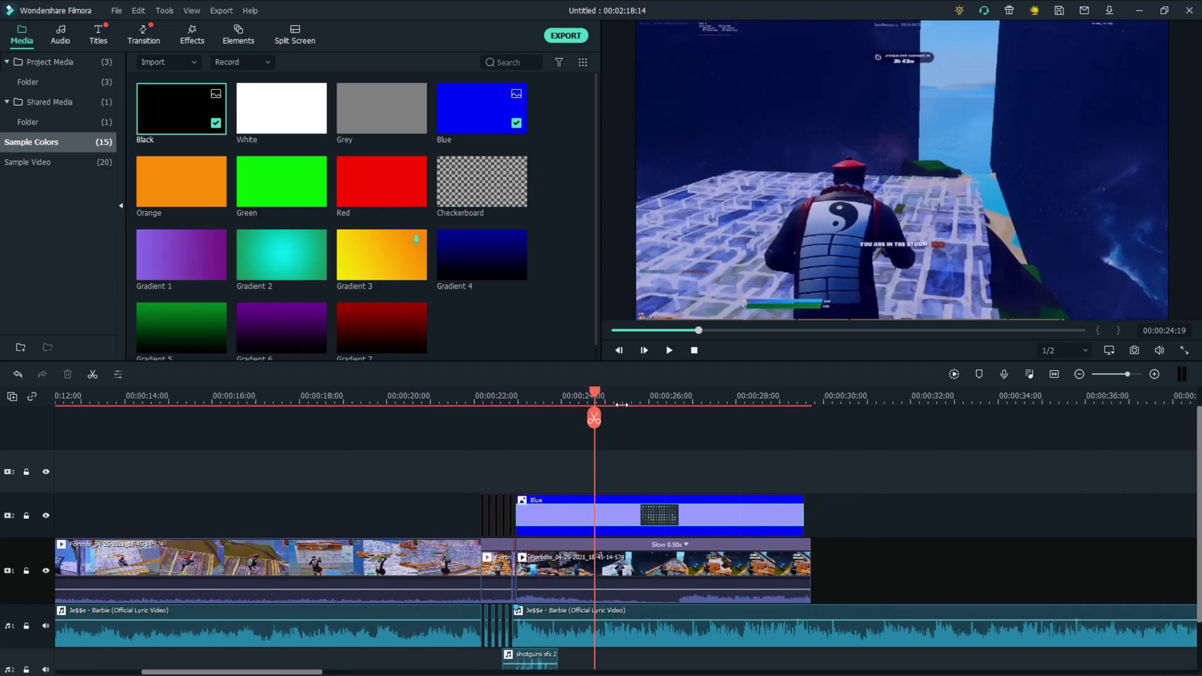
pyautogui.moveTo(594, 393); pyautogui.dragTo(471, 406)
pyautogui.moveTo(602, 394); pyautogui.dragTo(968, 443)
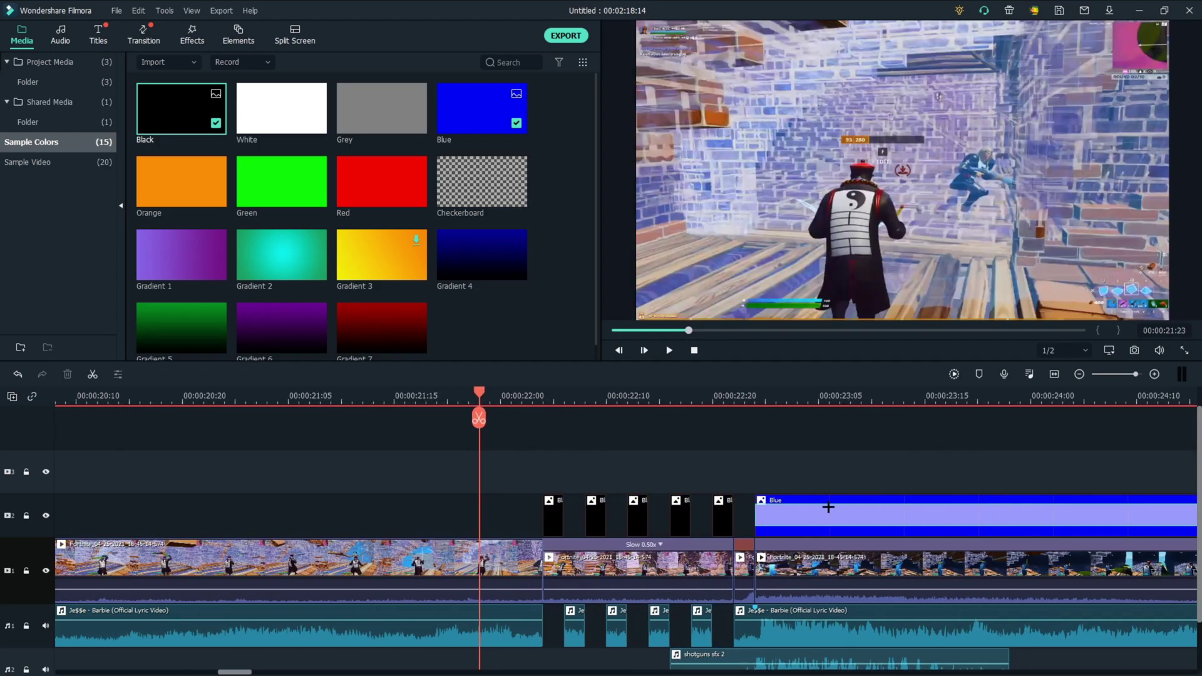
pyautogui.scroll(-2, 814, 526)
pyautogui.click(803, 625)
pyautogui.moveTo(479, 460); pyautogui.dragTo(691, 464)
pyautogui.scroll(1, 747, 523)
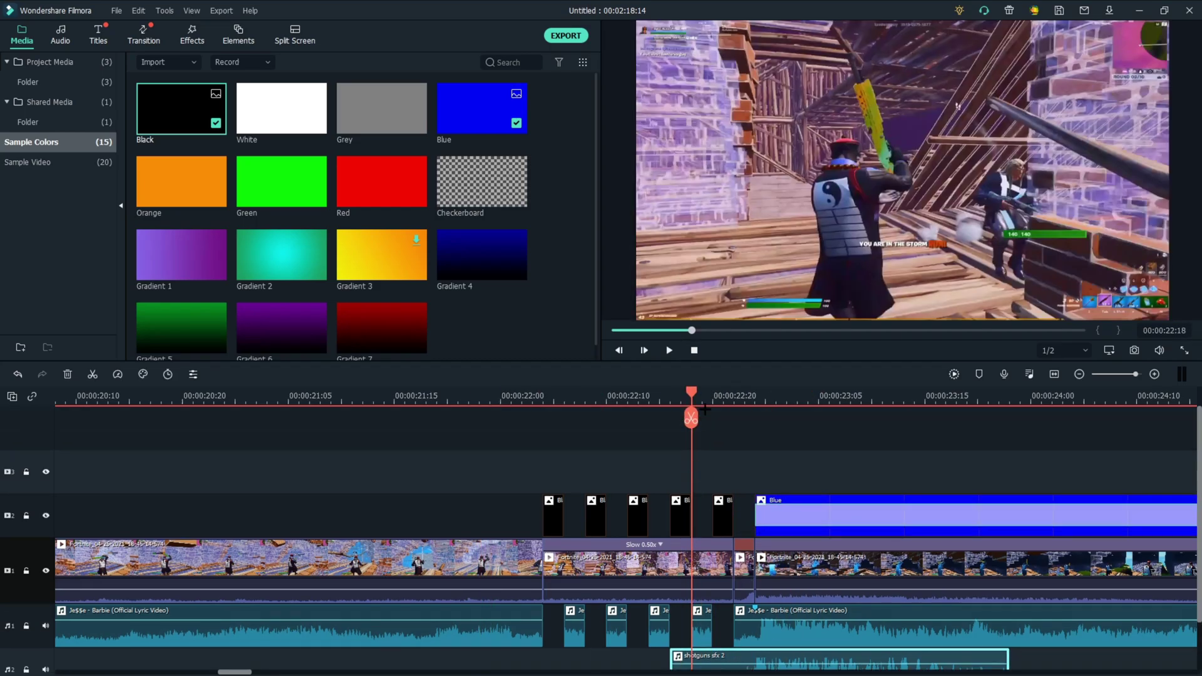
pyautogui.moveTo(692, 394); pyautogui.dragTo(501, 395)
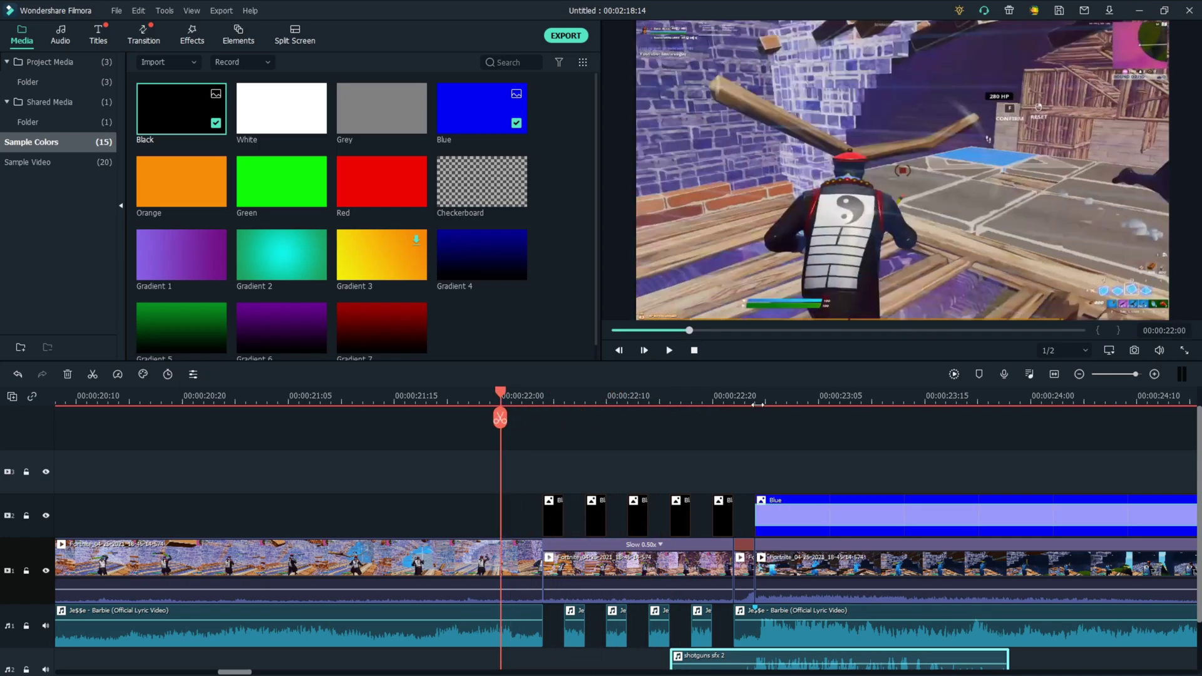
pyautogui.moveTo(793, 394); pyautogui.dragTo(742, 396)
pyautogui.scroll(-4, 743, 396)
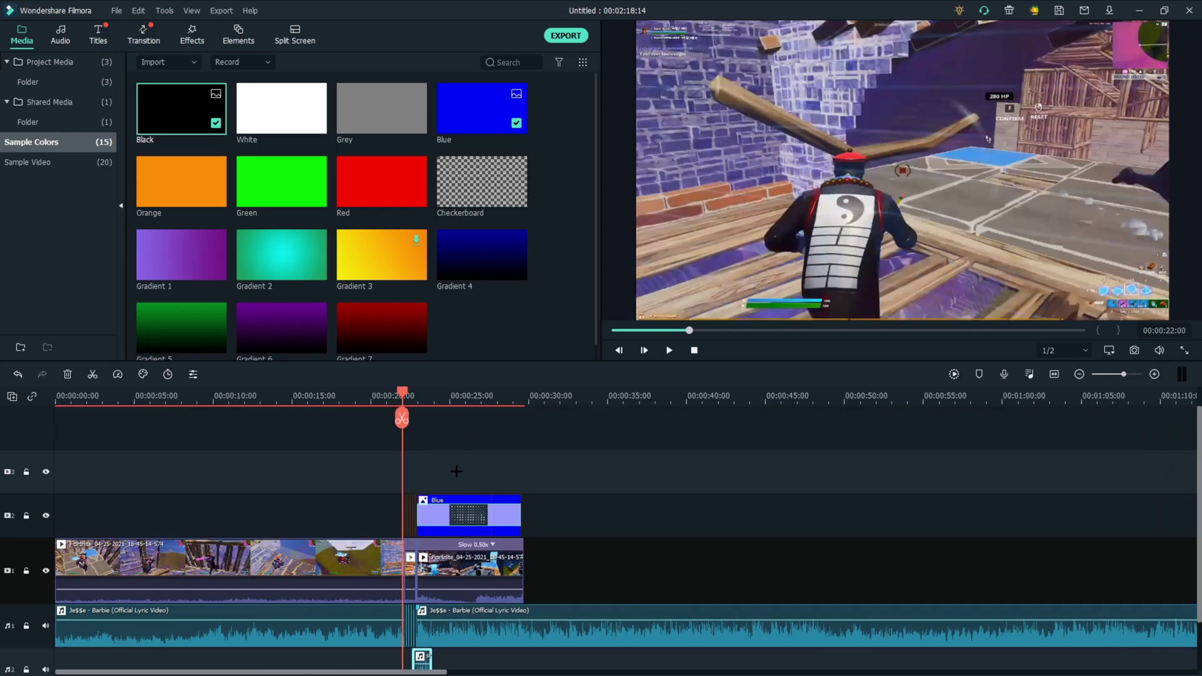